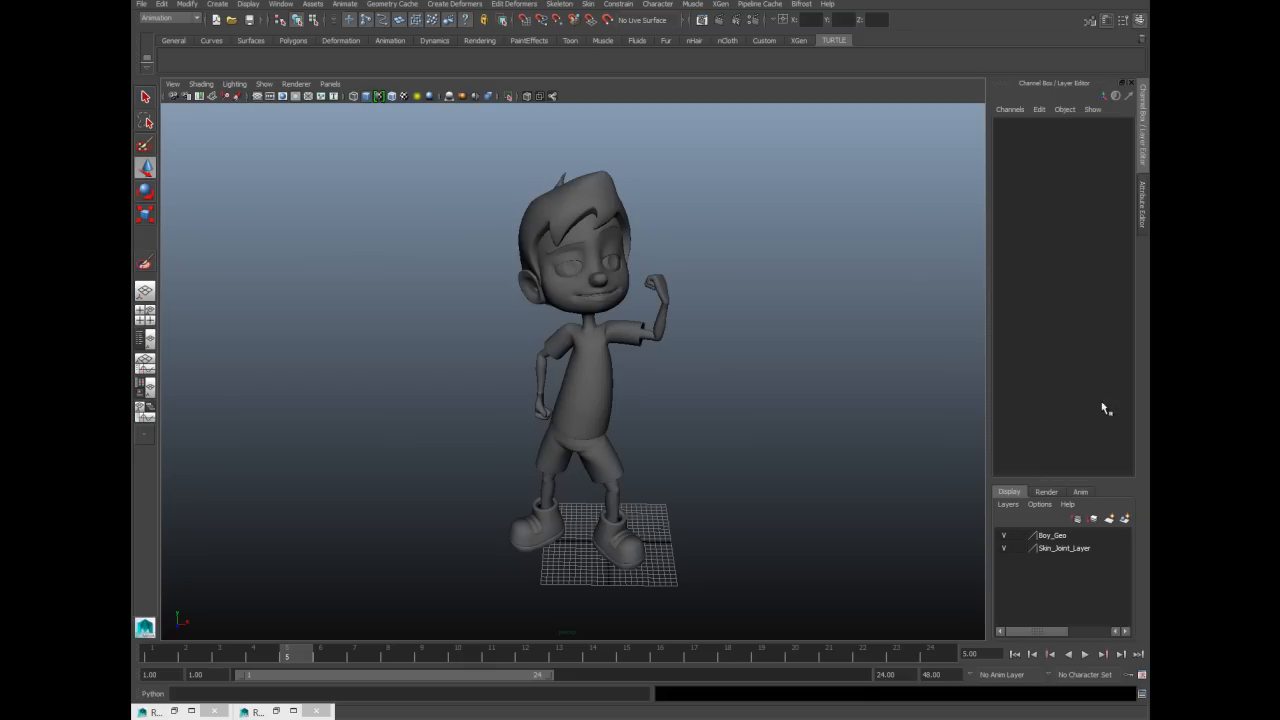
Step: Look over the render layers list and the mental ray render pass options in the Render Settings
{"action": "left_click", "coordinate": [1046, 492]}
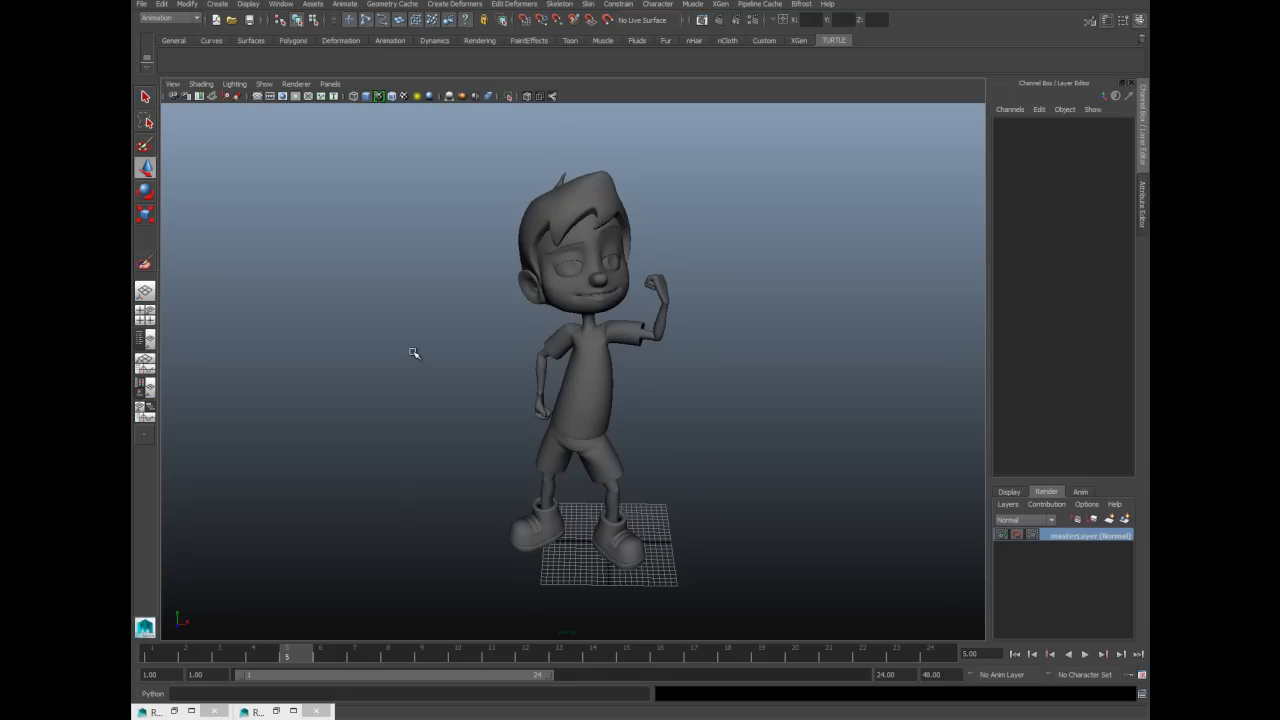
{"action": "left_click", "coordinate": [753, 20]}
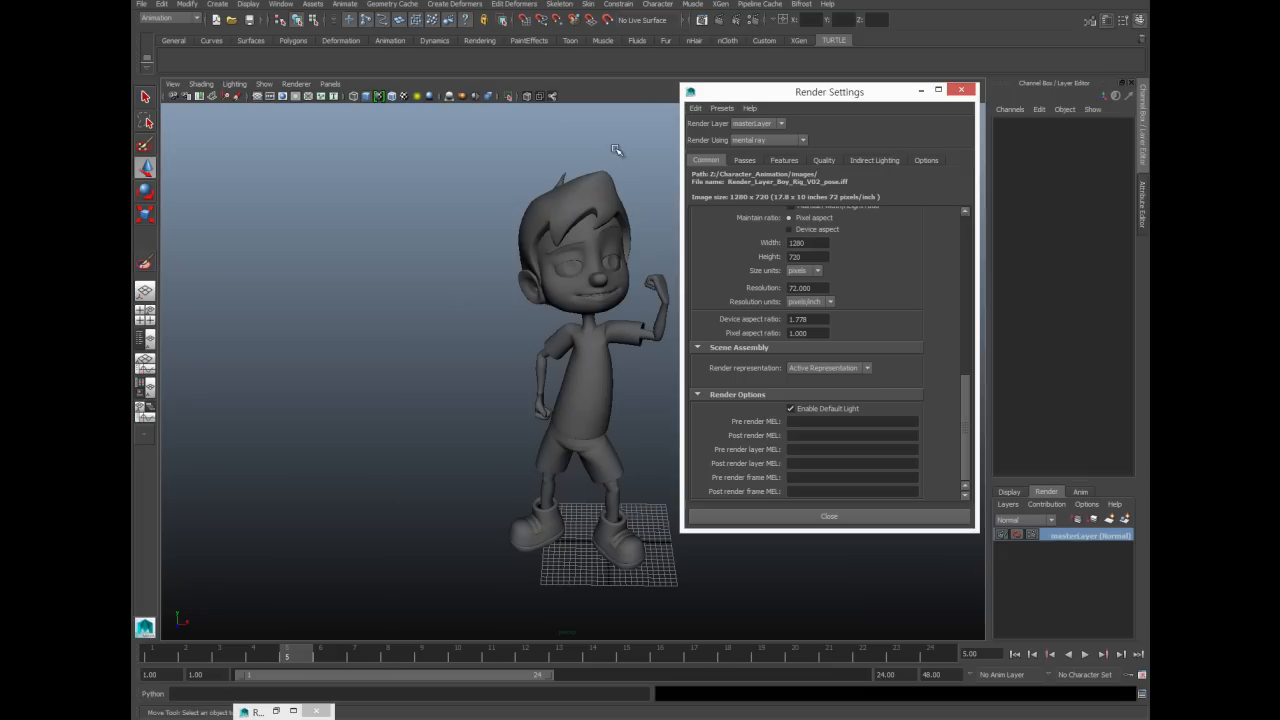
{"action": "left_click", "coordinate": [760, 140]}
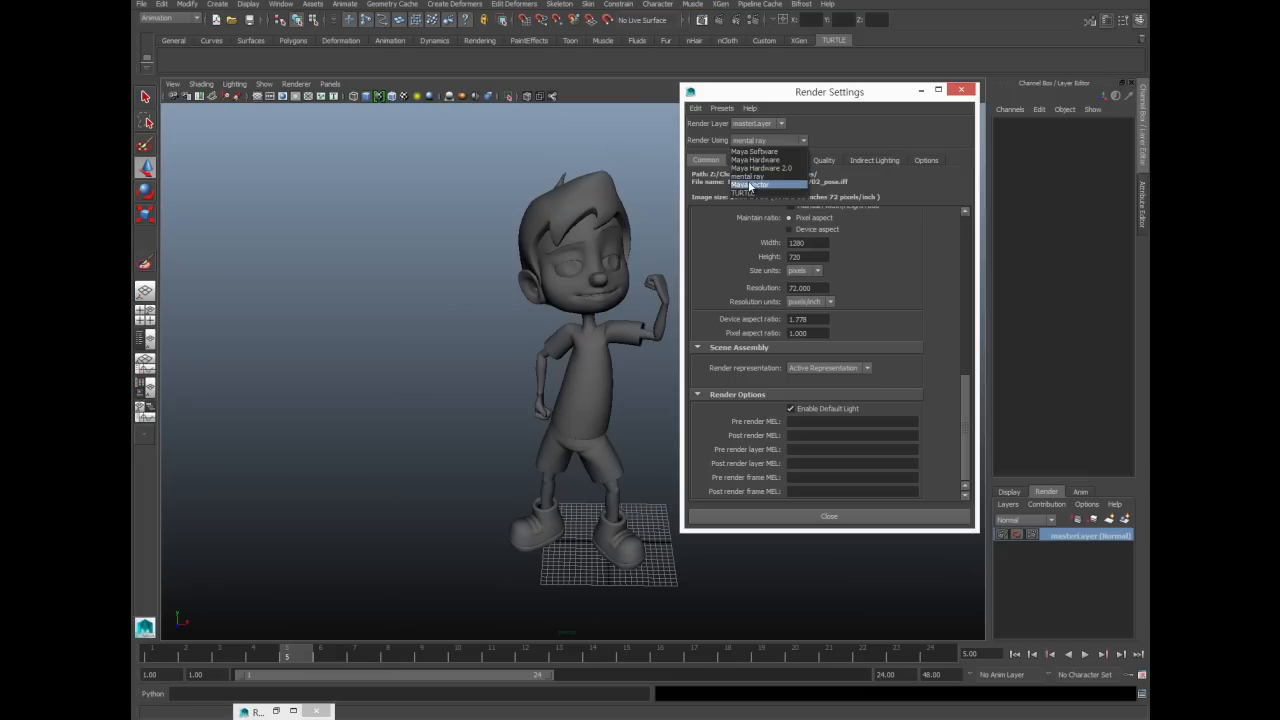
{"action": "left_click", "coordinate": [749, 176]}
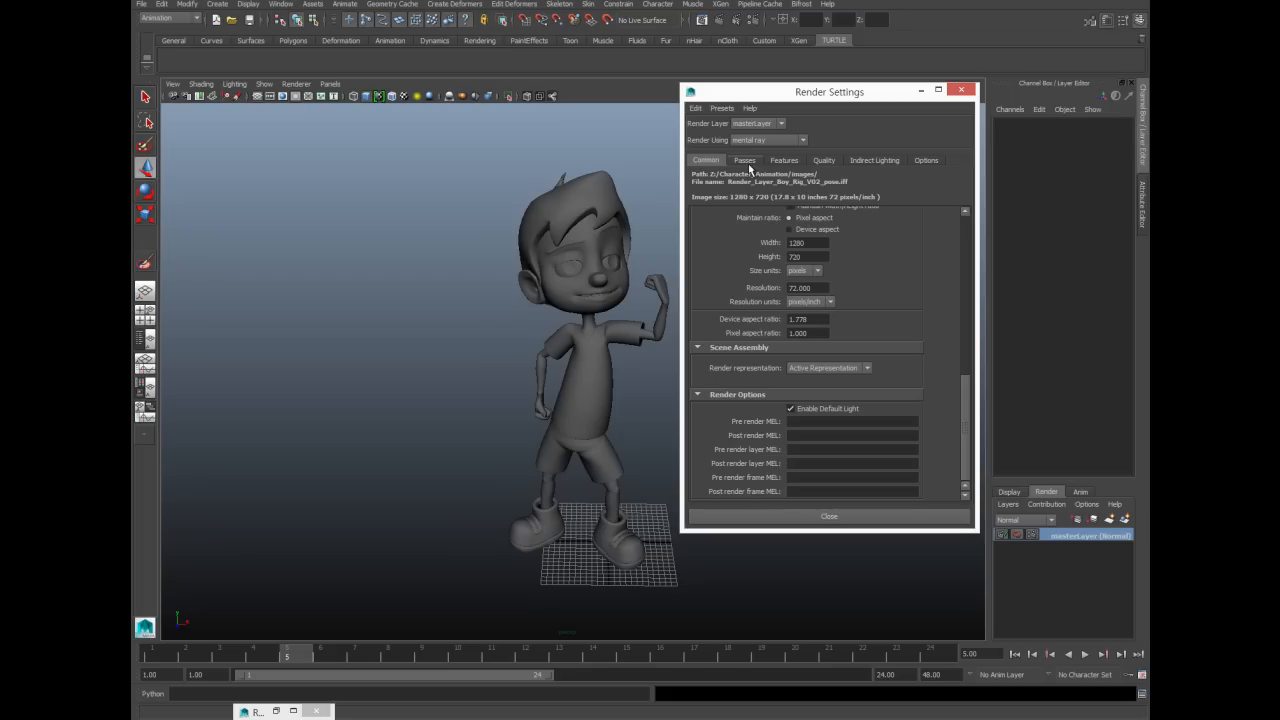
{"action": "left_click", "coordinate": [745, 161]}
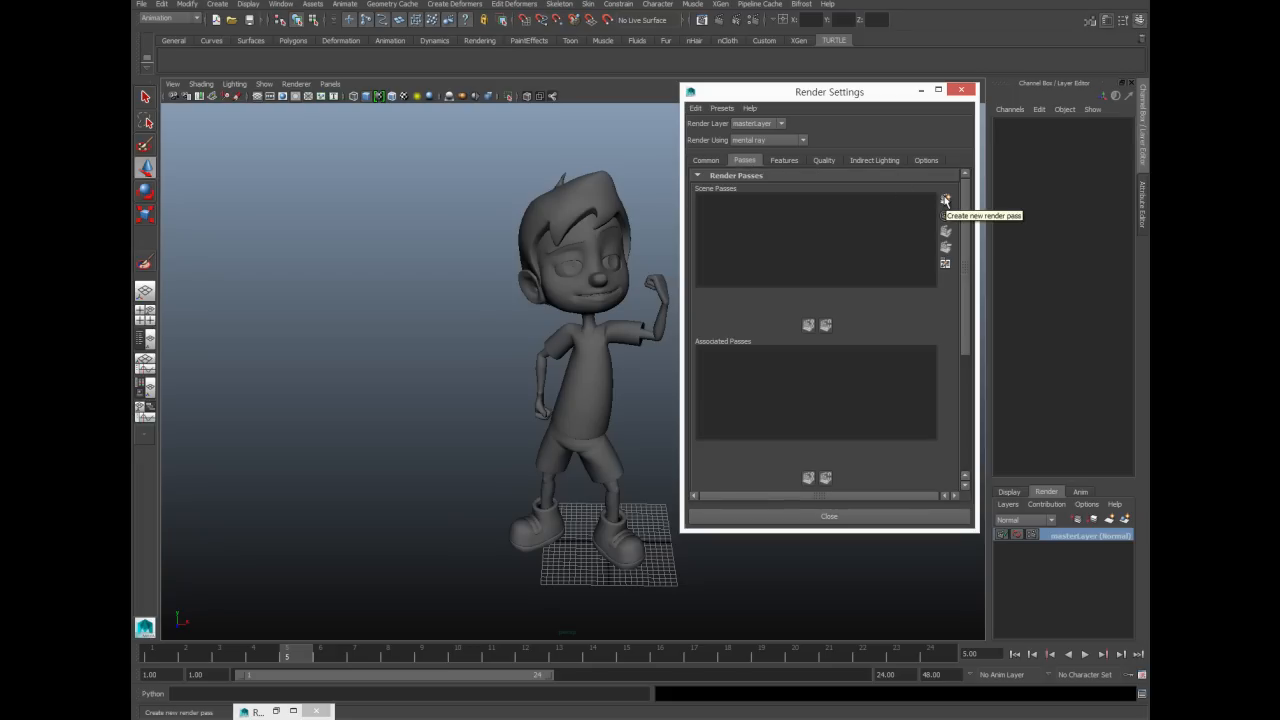
{"action": "left_click_drag", "start_coordinate": [871, 96], "coordinate": [338, 16]}
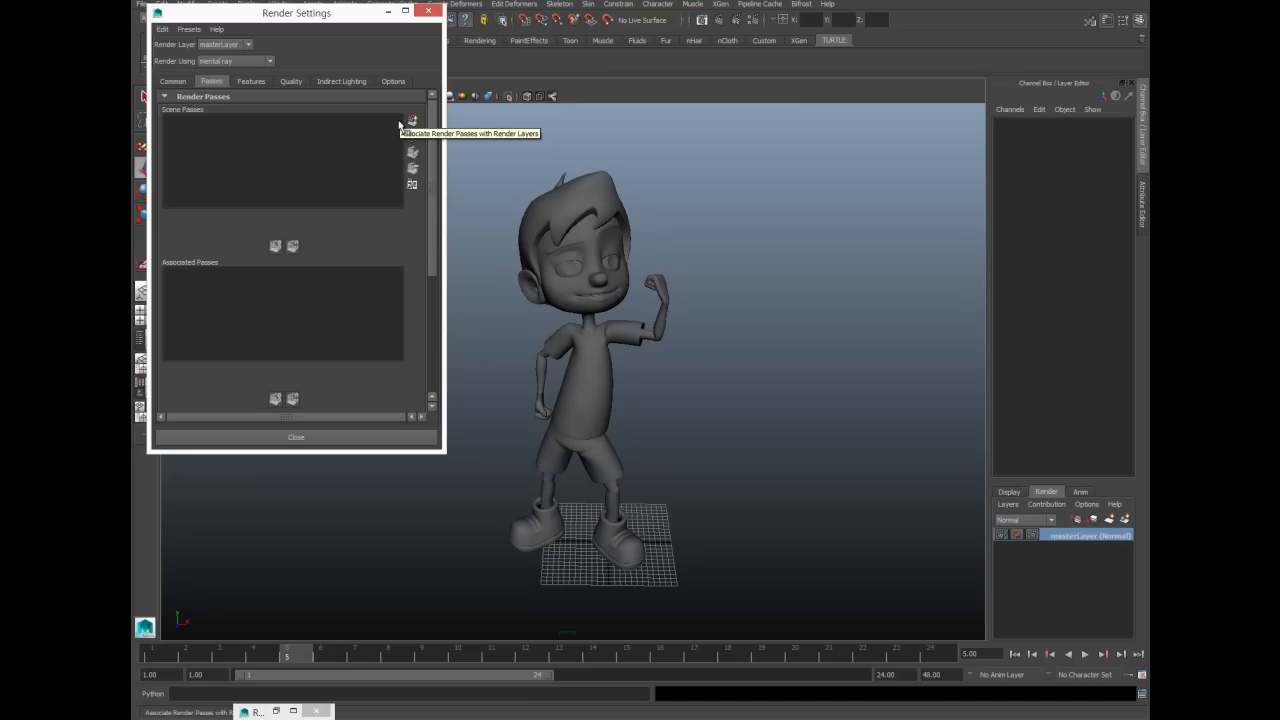
{"action": "left_click", "coordinate": [428, 12]}
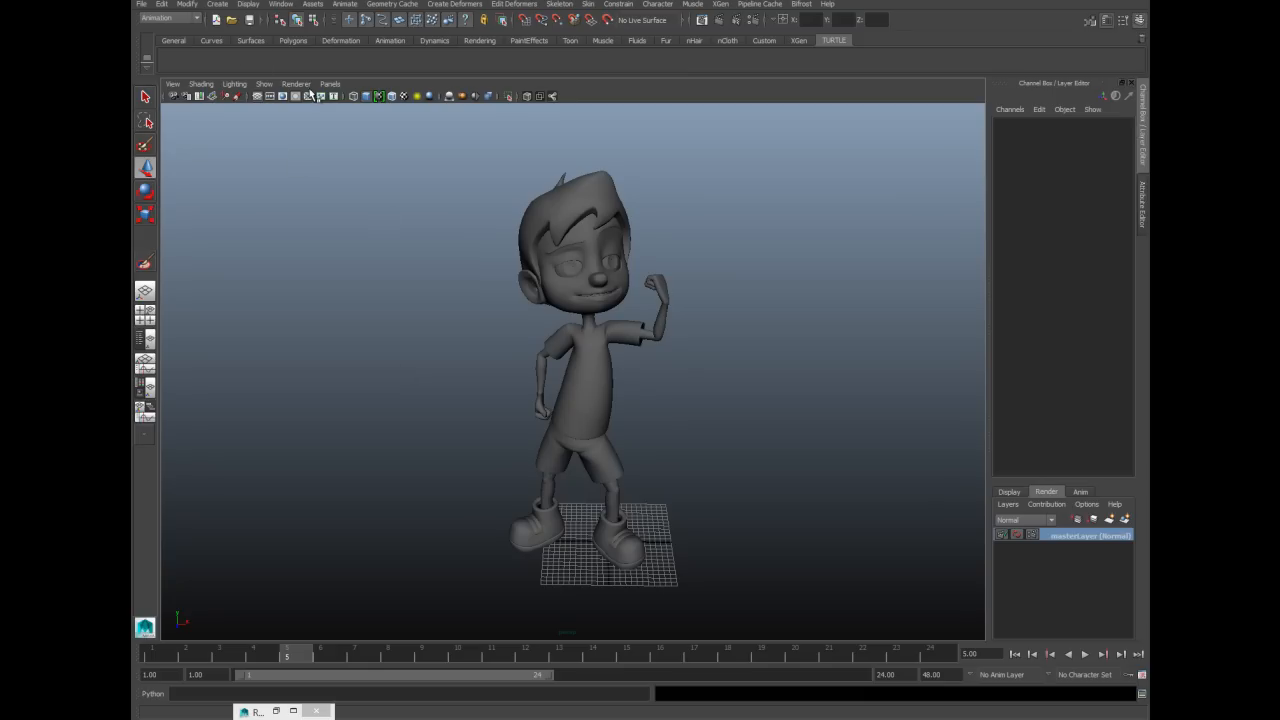
Step: Create a polygon plane under the character and scale it to about 151 in X and Y and 273 in Z
{"action": "left_click", "coordinate": [222, 5]}
{"action": "mouse_move", "coordinate": [230, 33]}
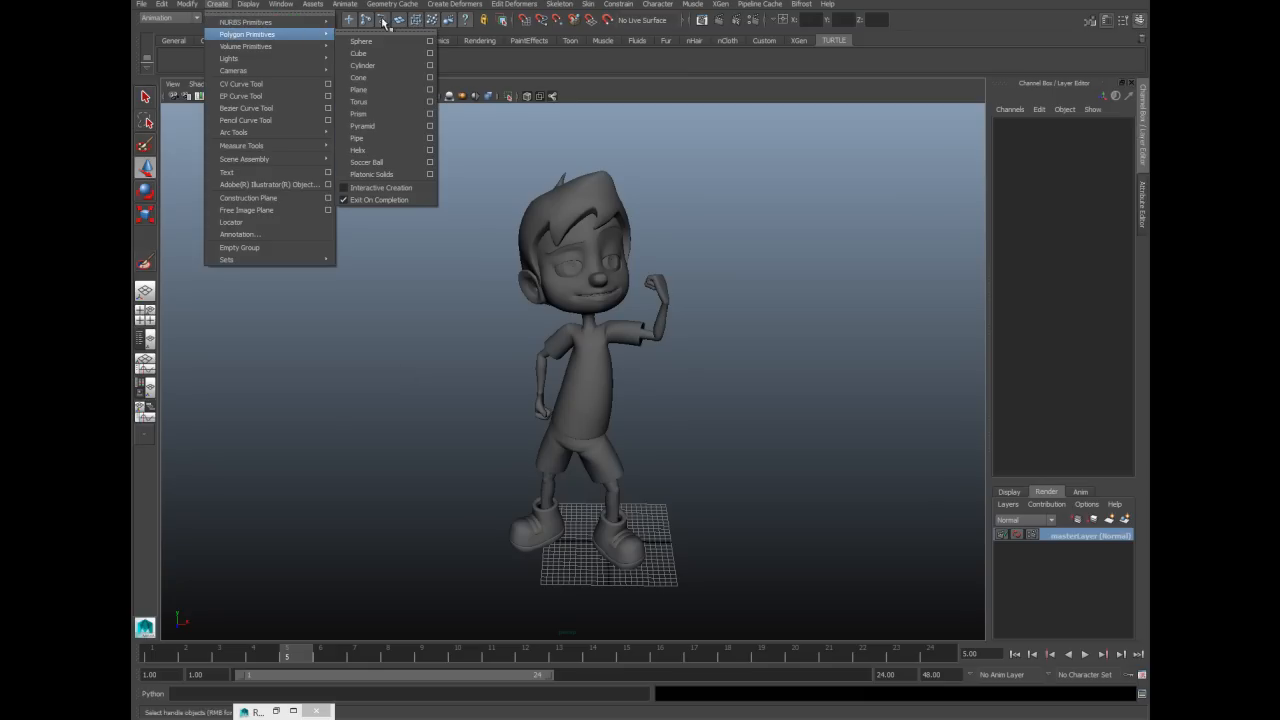
{"action": "left_click", "coordinate": [387, 93]}
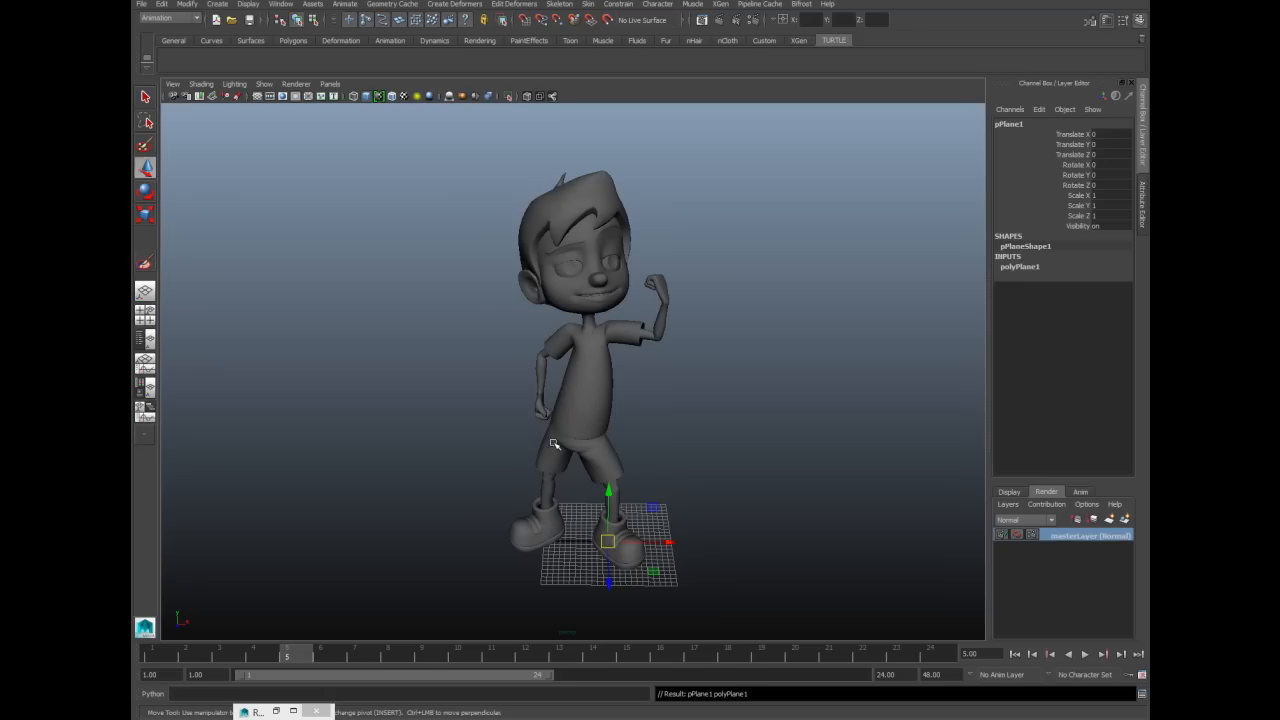
{"action": "left_click_drag", "start_coordinate": [612, 543], "coordinate": [1009, 600]}
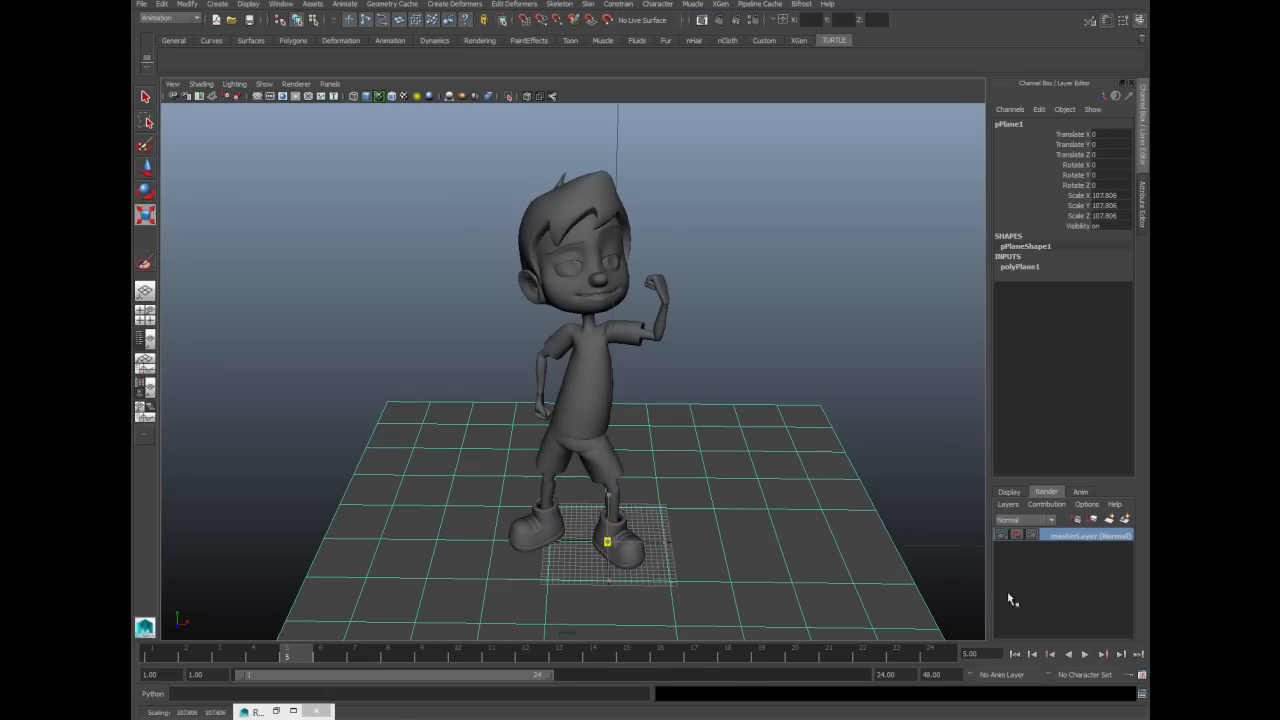
{"action": "left_click_drag", "start_coordinate": [607, 541], "coordinate": [771, 580]}
{"action": "mouse_move", "coordinate": [616, 584]}
{"action": "left_mouse_down"}
{"action": "mouse_move", "coordinate": [617, 625]}
{"action": "mouse_move", "coordinate": [607, 602]}
{"action": "left_mouse_up"}
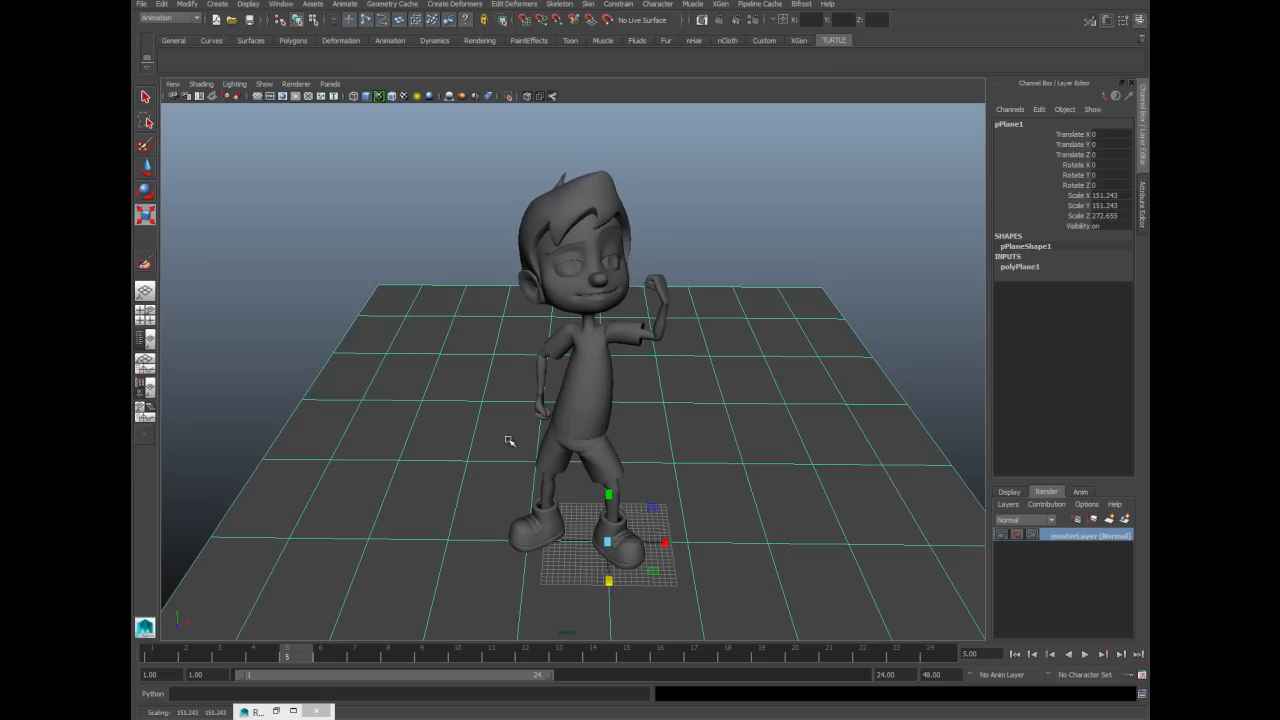
Step: Enlarge the ground plane uniformly to a scale of about 211 in X and Y and 380 in Z
{"action": "left_click_drag", "start_coordinate": [557, 450], "coordinate": [517, 466], "text": "alt"}
{"action": "right_click_drag", "start_coordinate": [517, 440], "coordinate": [236, 286], "text": "alt"}
{"action": "left_click_drag", "start_coordinate": [622, 500], "coordinate": [520, 471], "text": "alt"}
{"action": "left_click_drag", "start_coordinate": [572, 426], "coordinate": [765, 418]}
{"action": "left_click", "coordinate": [427, 319]}
{"action": "left_click", "coordinate": [363, 451]}
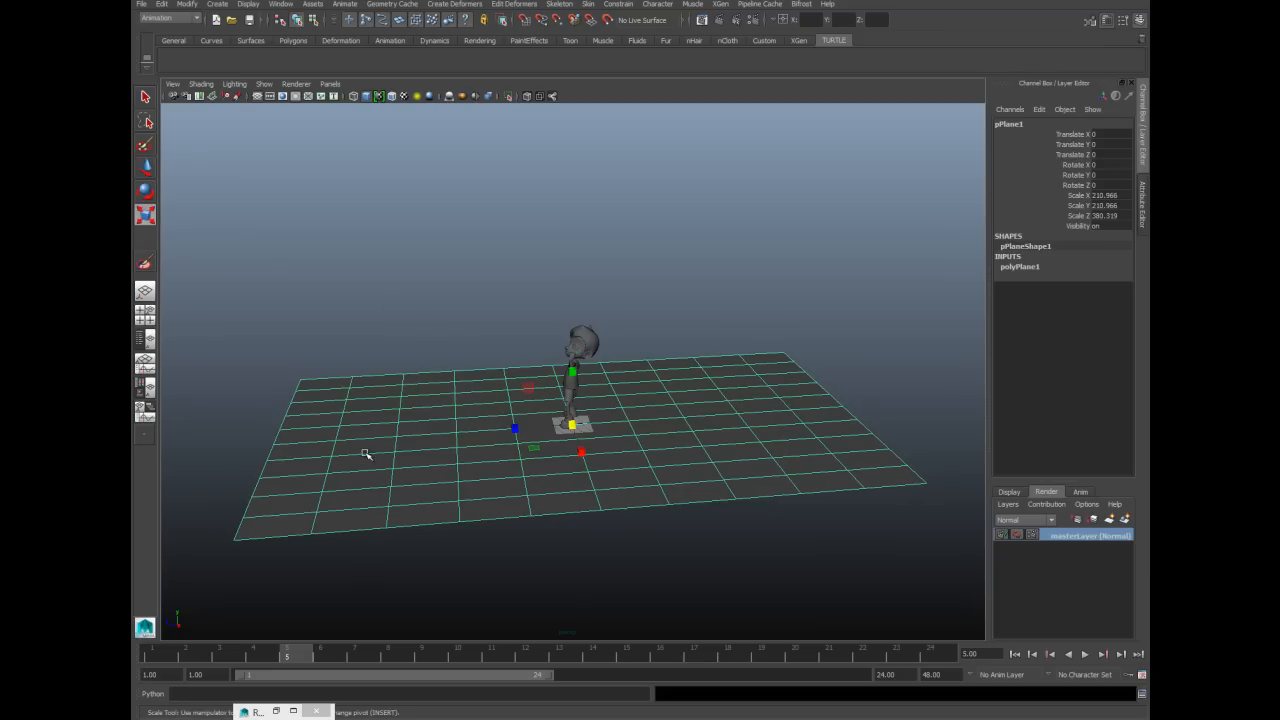
Step: Set the ground plane's Subdivisions Height to 20
{"action": "left_click", "coordinate": [1019, 267]}
{"action": "left_click", "coordinate": [1049, 297]}
{"action": "middle_click_drag", "start_coordinate": [914, 306], "coordinate": [796, 326]}
{"action": "key", "text": "ctrl+z"}
{"action": "left_click", "coordinate": [1055, 307]}
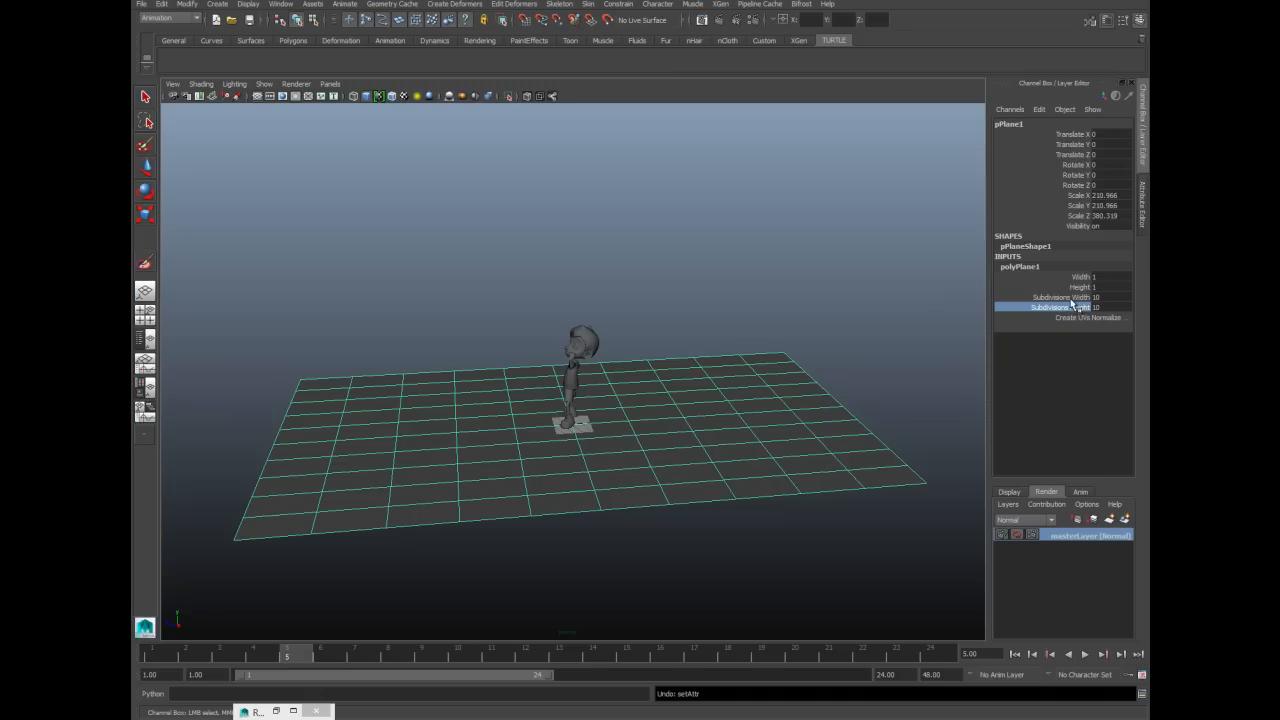
{"action": "middle_click_drag", "start_coordinate": [800, 366], "coordinate": [826, 364]}
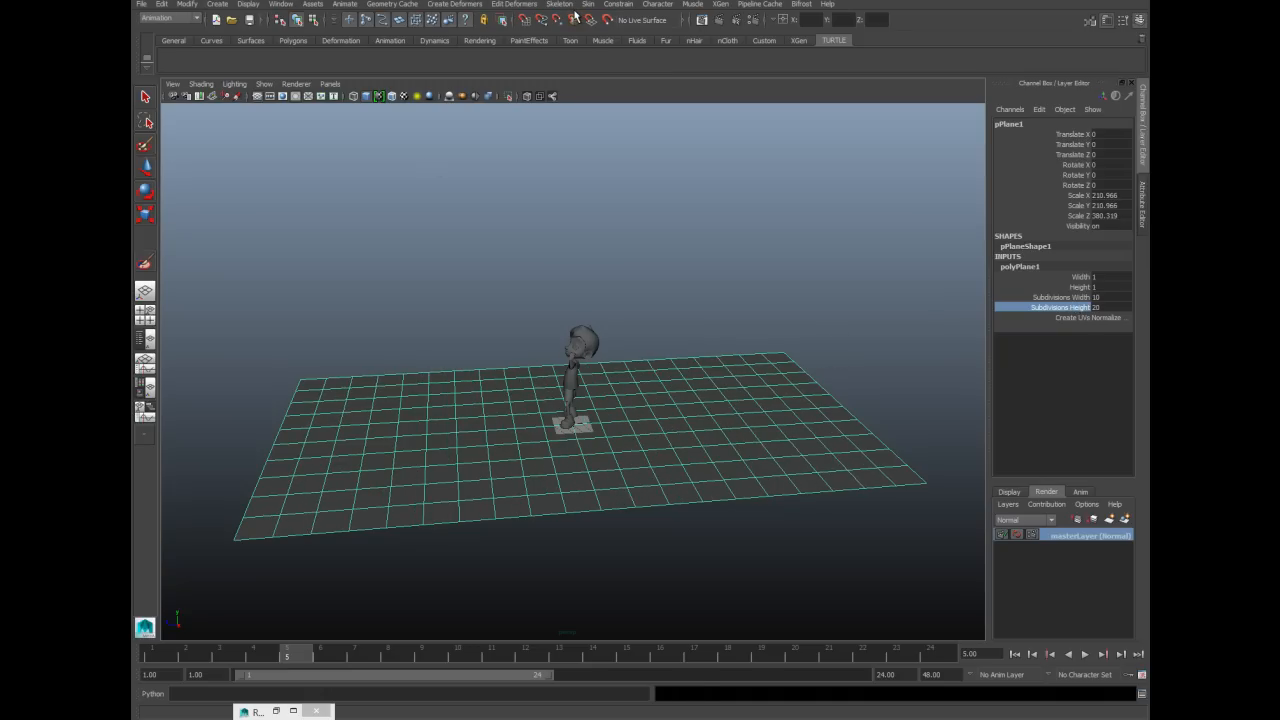
Step: Add a nonlinear Bend deformer to the ground plane
{"action": "left_click", "coordinate": [151, 19]}
{"action": "left_click", "coordinate": [151, 20]}
{"action": "left_click", "coordinate": [446, 4]}
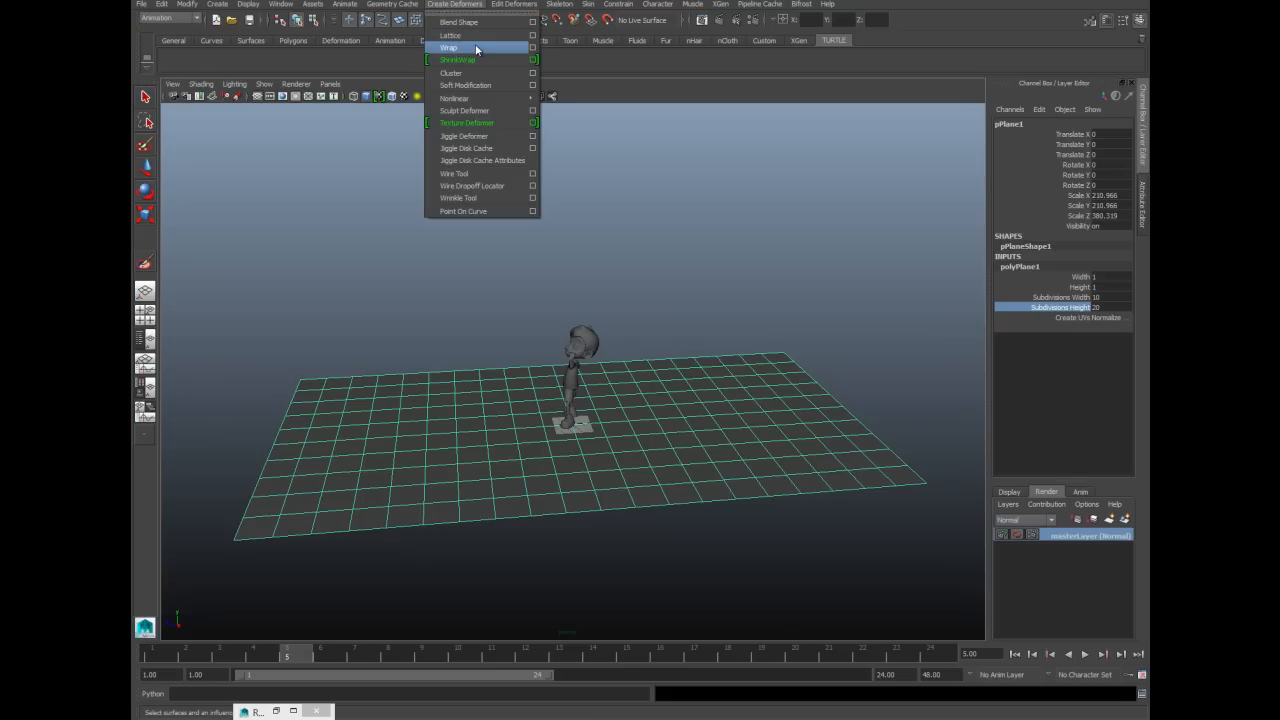
{"action": "mouse_move", "coordinate": [467, 98]}
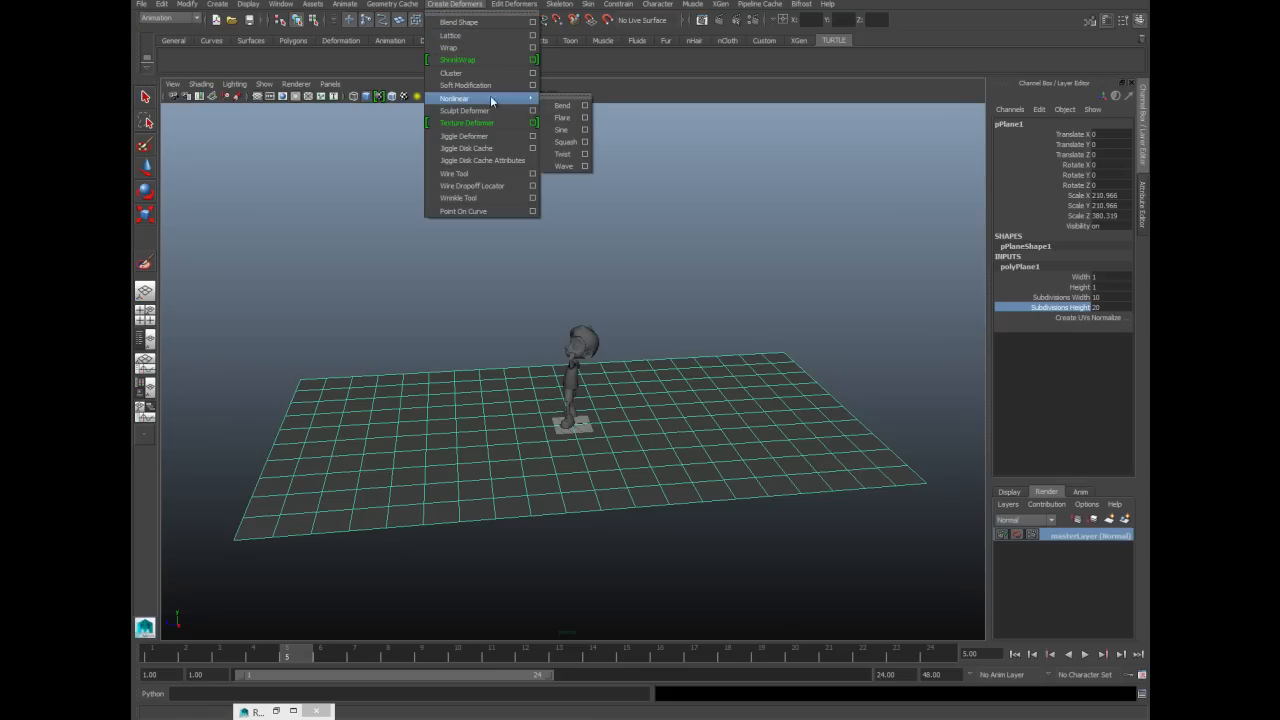
{"action": "left_click", "coordinate": [566, 106]}
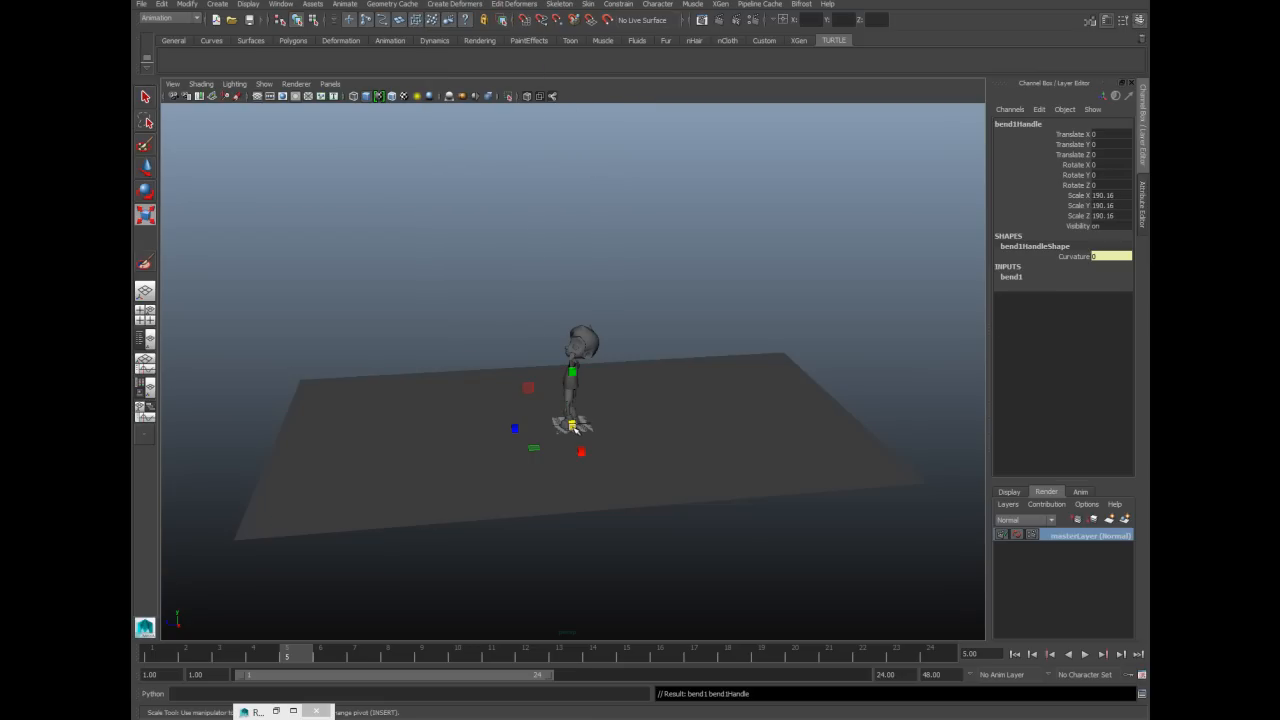
Step: Open the Outliner and switch the viewport to wireframe display
{"action": "left_click", "coordinate": [282, 5]}
{"action": "left_click", "coordinate": [294, 96]}
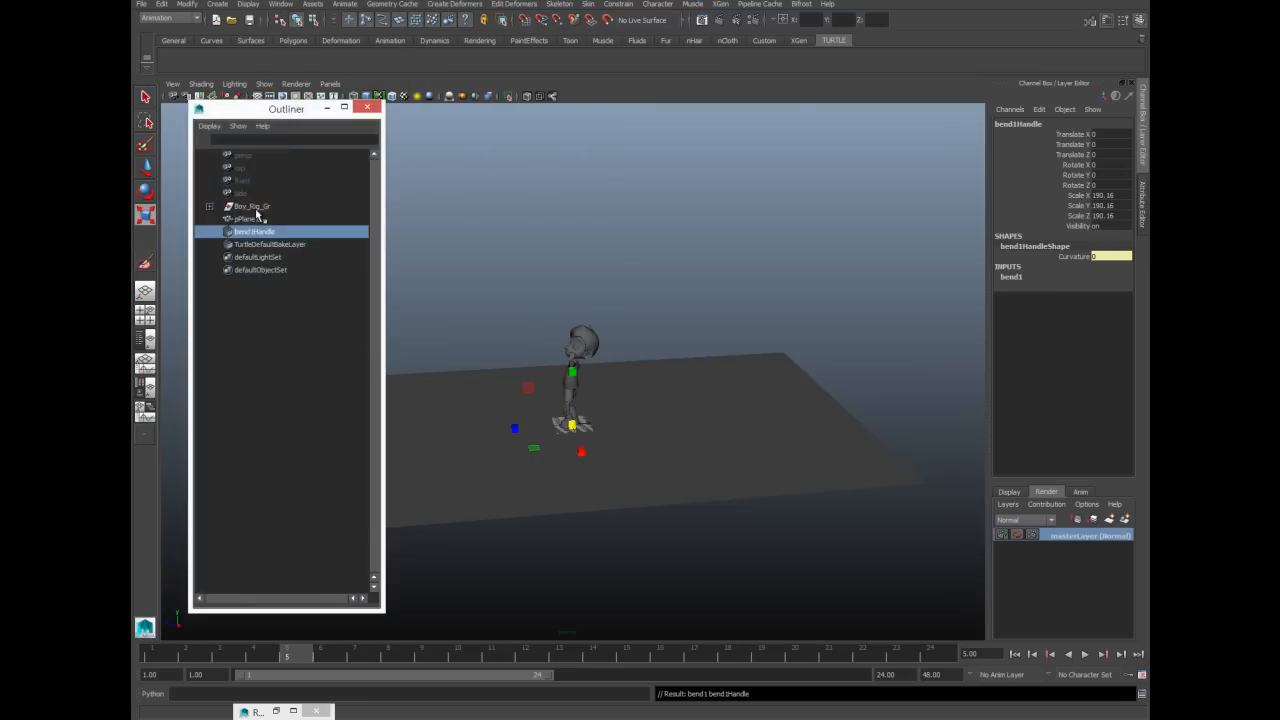
{"action": "left_click_drag", "start_coordinate": [240, 109], "coordinate": [180, 51]}
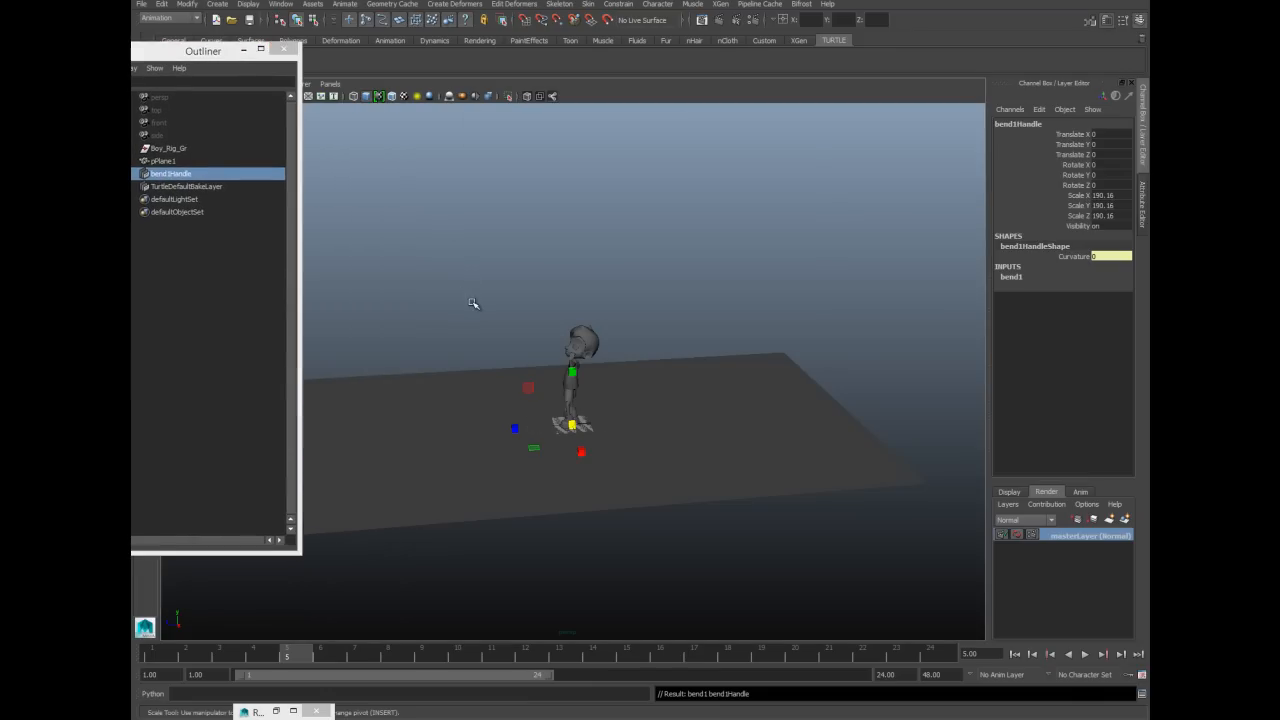
{"action": "key", "text": "4"}
{"action": "left_click_drag", "start_coordinate": [503, 374], "coordinate": [389, 323], "text": "alt"}
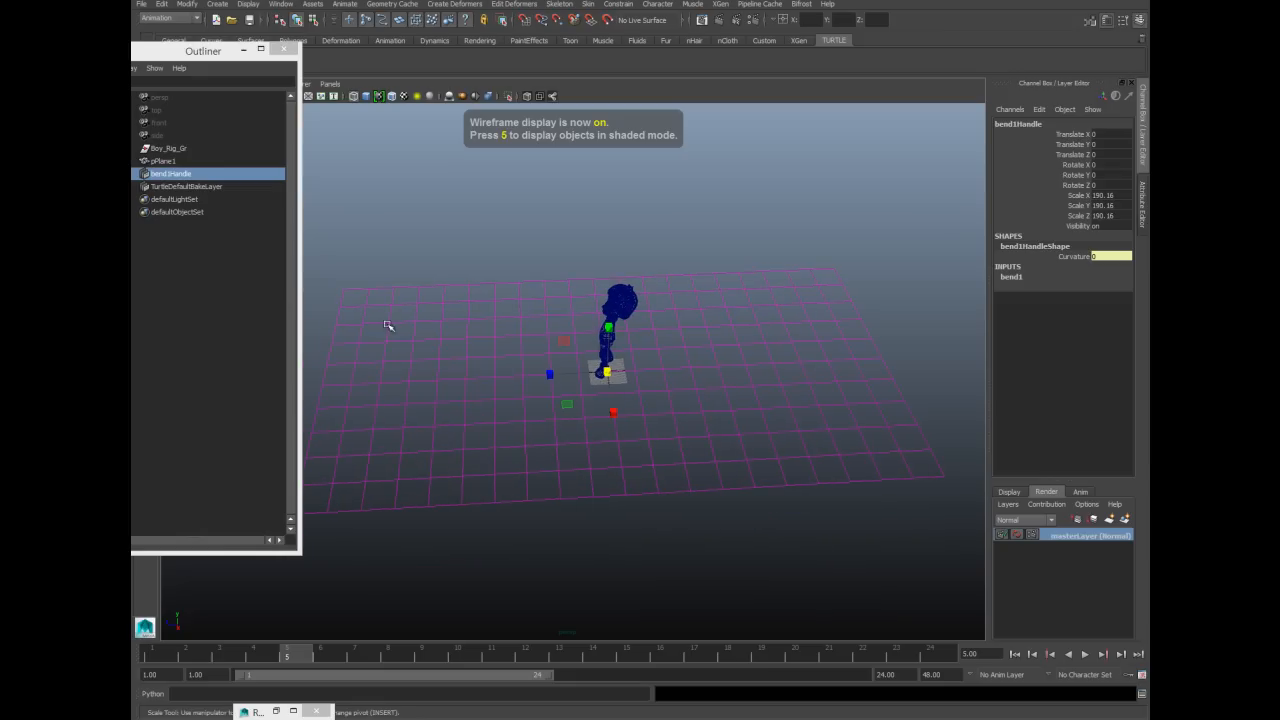
Step: Scale the bend handle uniformly to about 254 and make all object types visible in the viewport
{"action": "left_click_drag", "start_coordinate": [607, 373], "coordinate": [674, 389]}
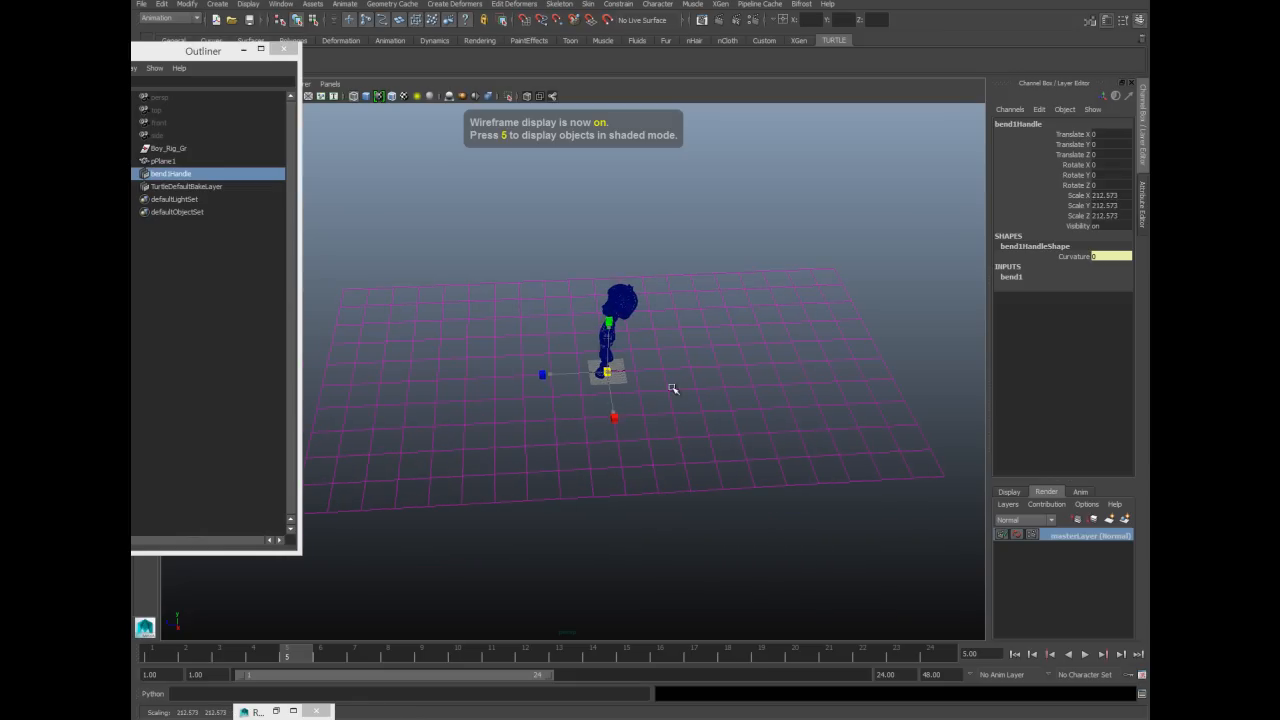
{"action": "left_click_drag", "start_coordinate": [218, 52], "coordinate": [165, 63]}
{"action": "left_click", "coordinate": [264, 84]}
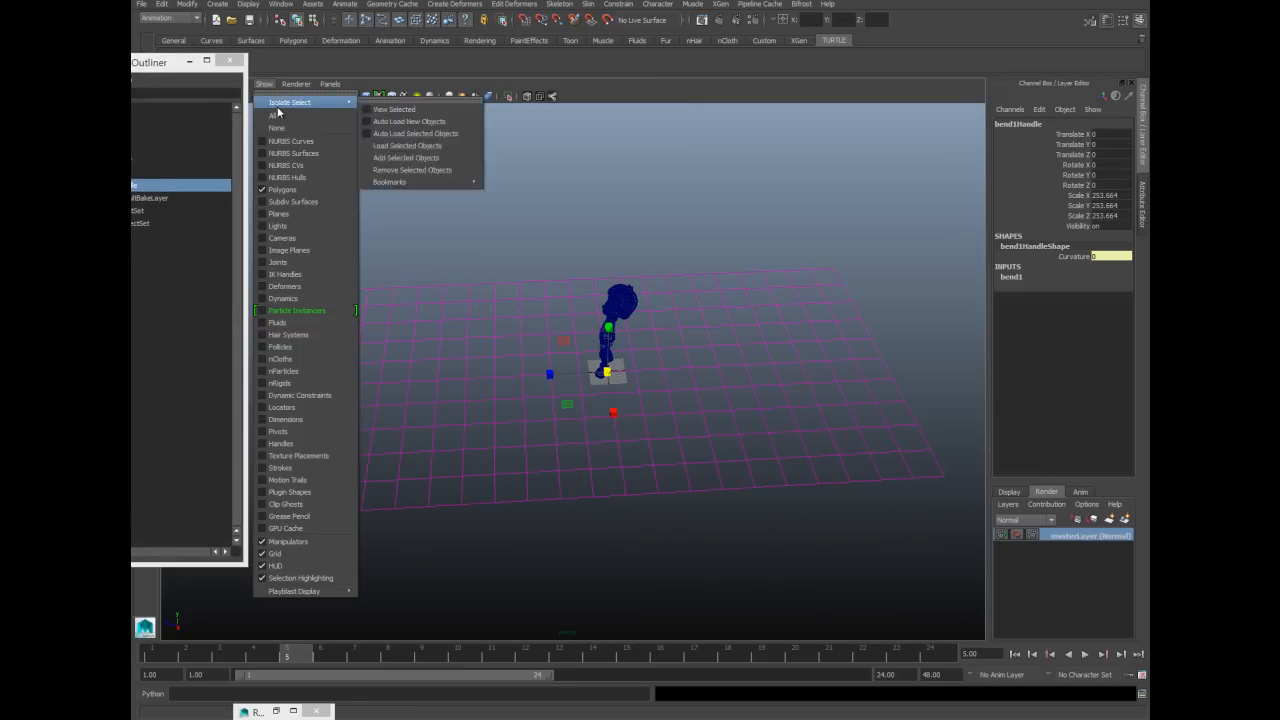
{"action": "left_click", "coordinate": [277, 117]}
Step: Rotate the bend handle to lie along the ground plane, with Rotate X at 90
{"action": "left_click_drag", "start_coordinate": [537, 323], "coordinate": [690, 185], "text": "alt"}
{"action": "key", "text": "e"}
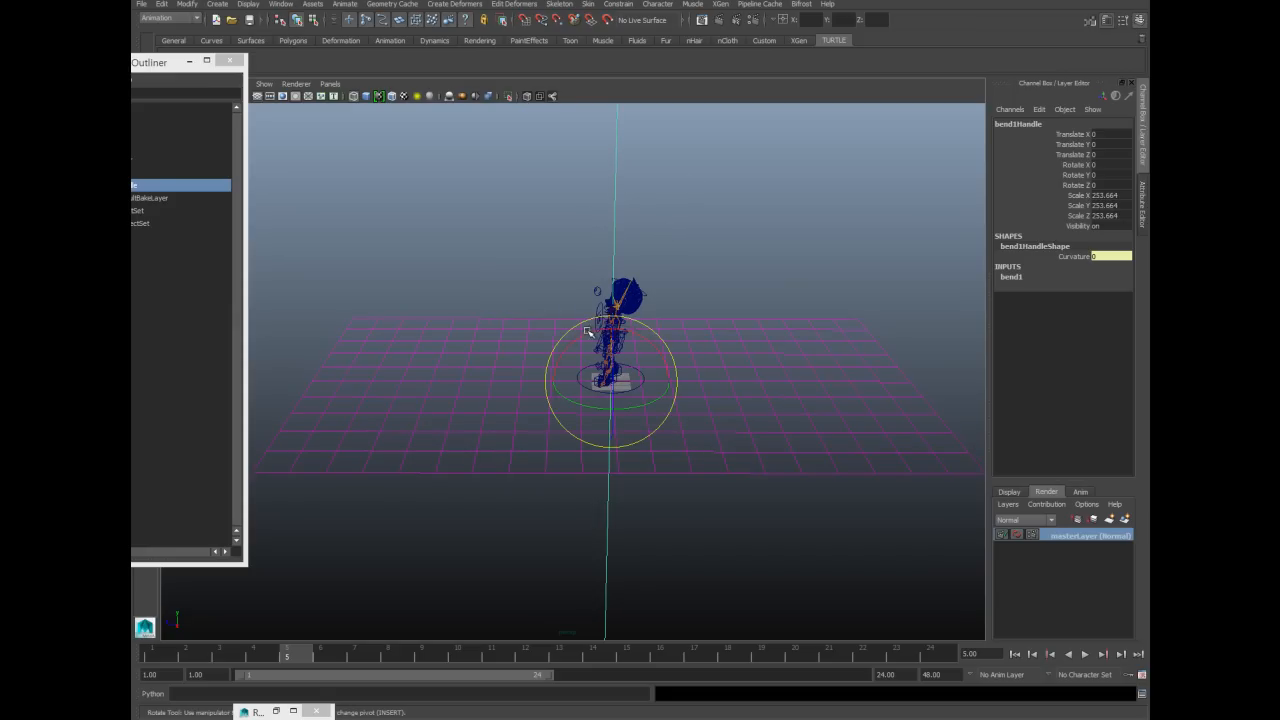
{"action": "left_click_drag", "start_coordinate": [522, 312], "coordinate": [668, 349], "text": "alt"}
{"action": "left_click", "coordinate": [1105, 165]}
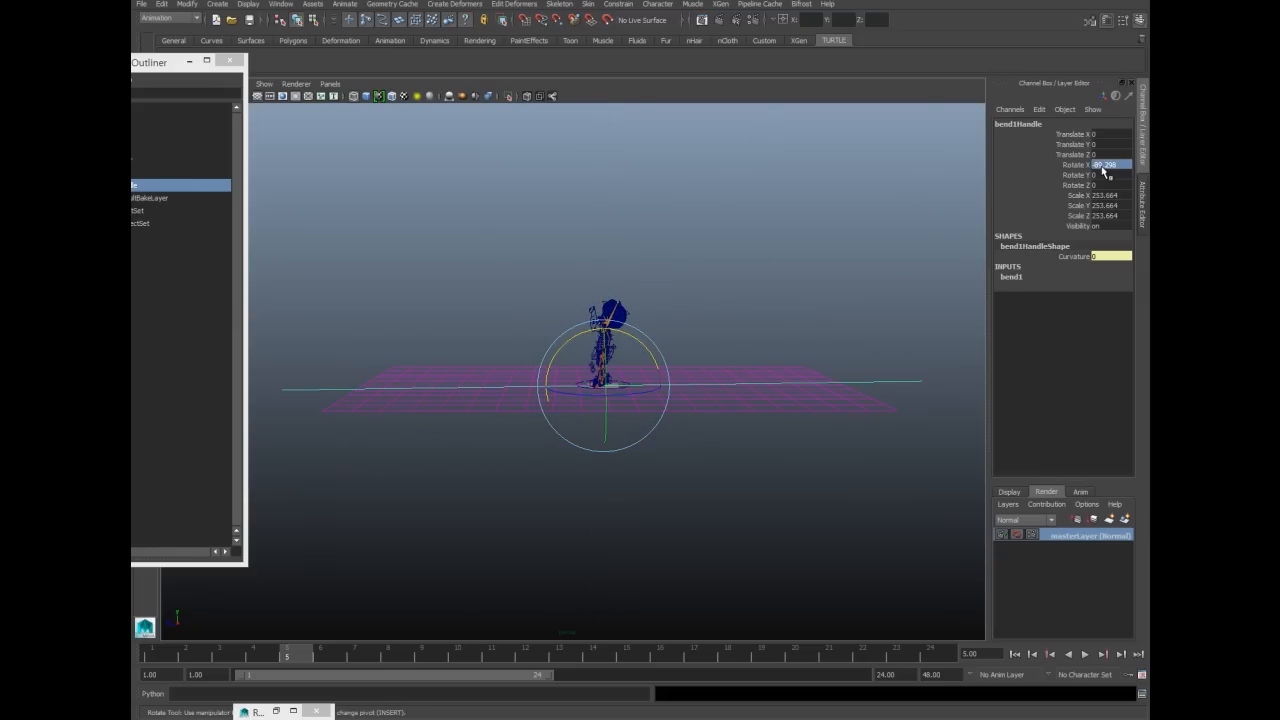
{"action": "type", "text": "90"}
{"action": "key", "text": "Return"}
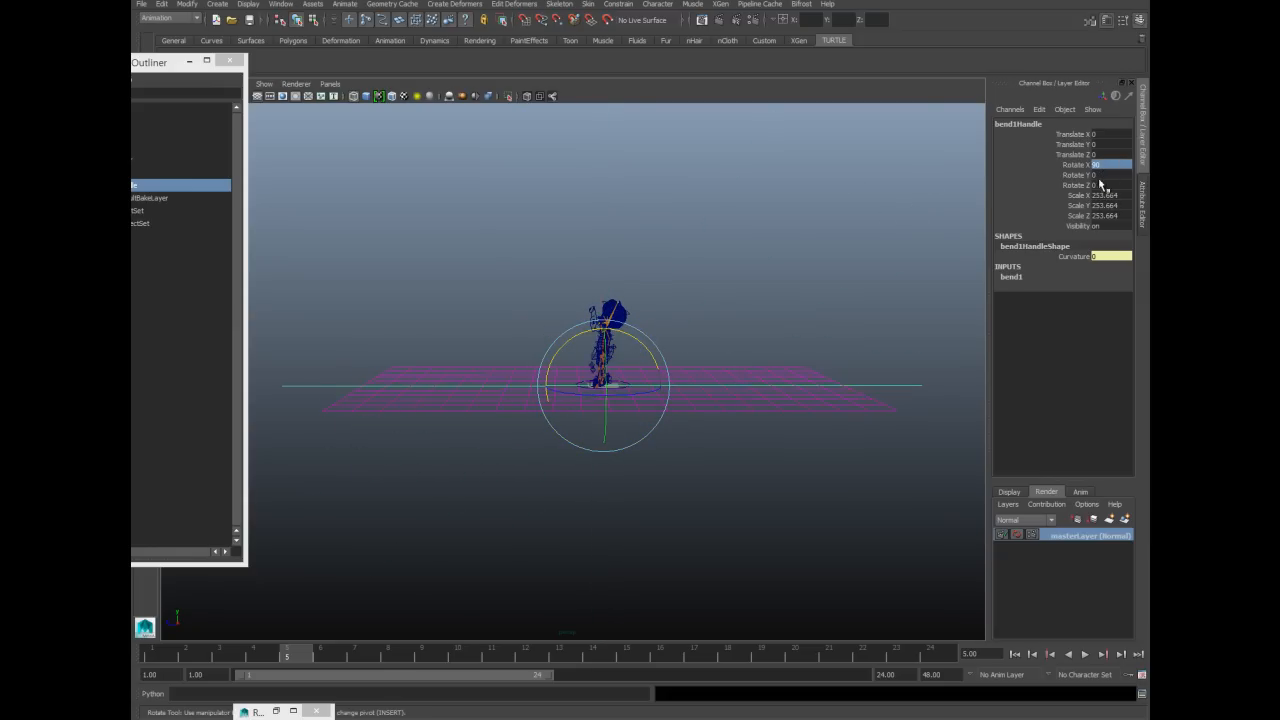
Step: Raise the bend deformer's Curvature to about 80
{"action": "left_click_drag", "start_coordinate": [440, 256], "coordinate": [446, 281], "text": "alt"}
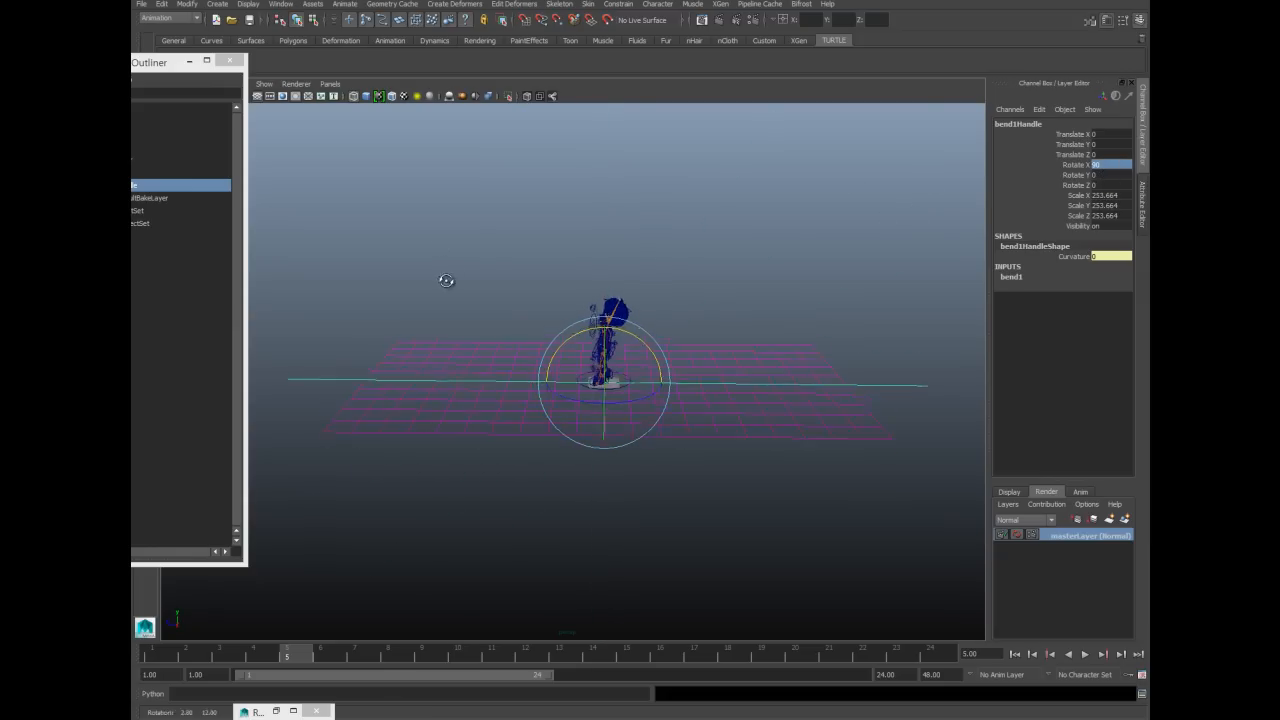
{"action": "left_click", "coordinate": [1014, 277]}
{"action": "left_click", "coordinate": [1075, 297]}
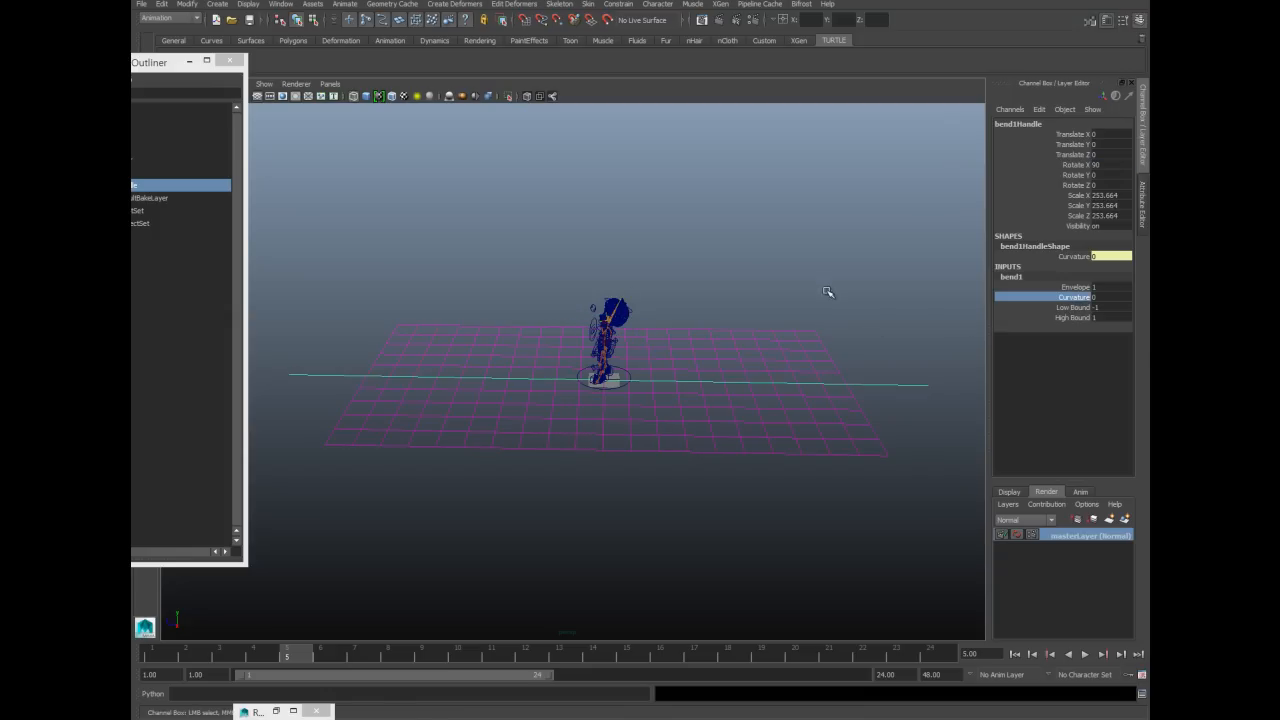
{"action": "middle_click_drag", "start_coordinate": [599, 410], "coordinate": [675, 410]}
{"action": "left_click_drag", "start_coordinate": [675, 410], "coordinate": [711, 466], "text": "alt"}
Step: Set the bend handle's Rotate Z to 90 so the ground plane curves upward
{"action": "key", "text": "e"}
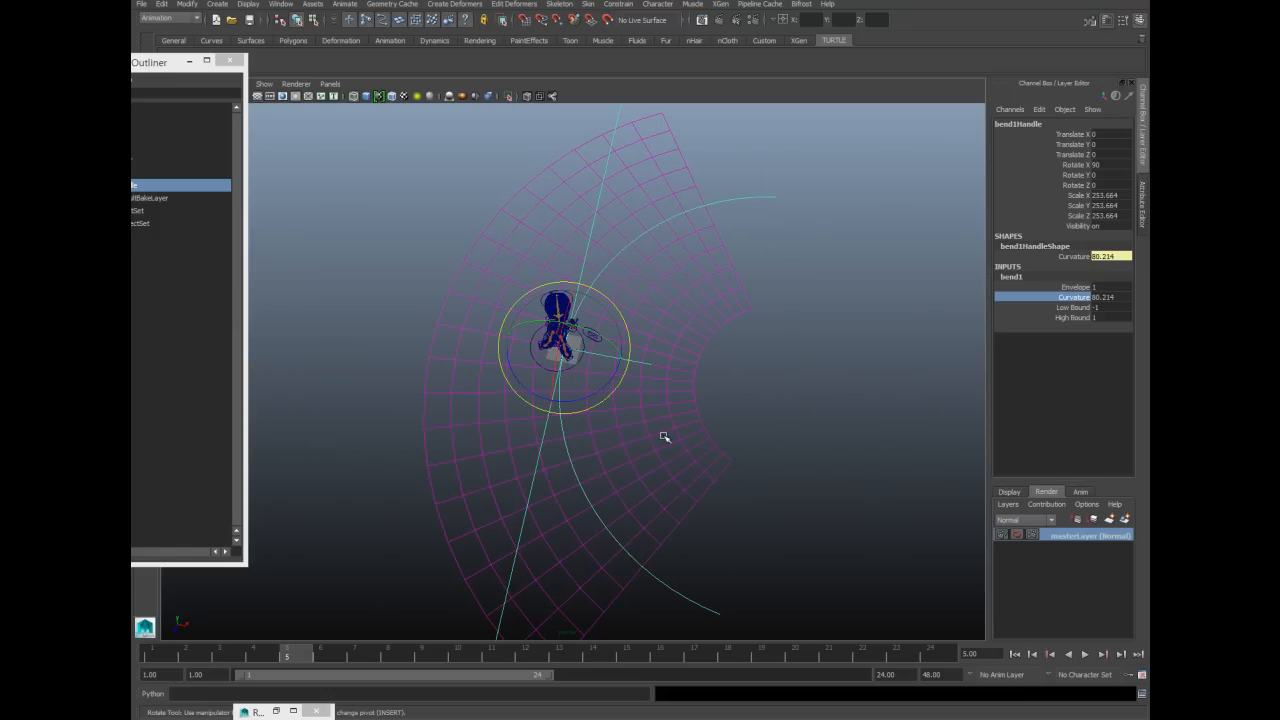
{"action": "left_click_drag", "start_coordinate": [601, 342], "coordinate": [512, 346]}
{"action": "double_click", "coordinate": [1097, 186]}
{"action": "type", "text": "0"}
{"action": "key", "text": "Return"}
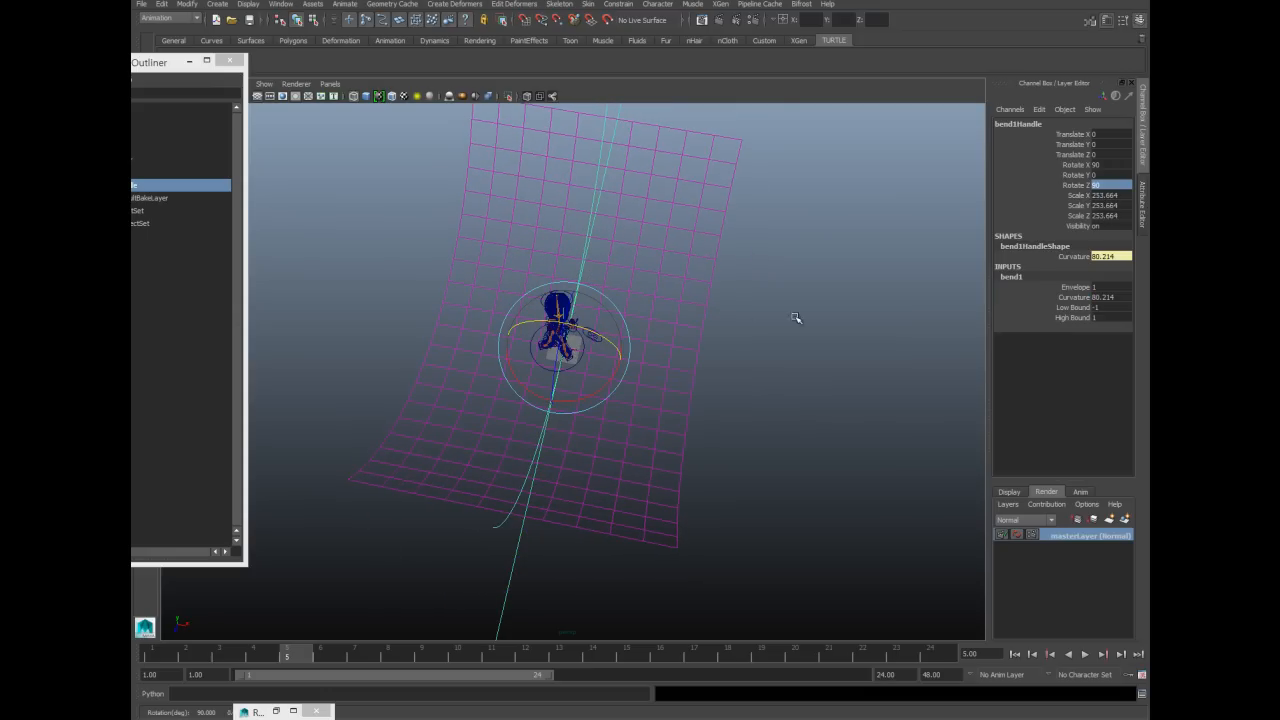
Step: Try moving the bend handle along the Z axis, and undo the move
{"action": "left_click_drag", "start_coordinate": [482, 327], "coordinate": [423, 300], "text": "alt"}
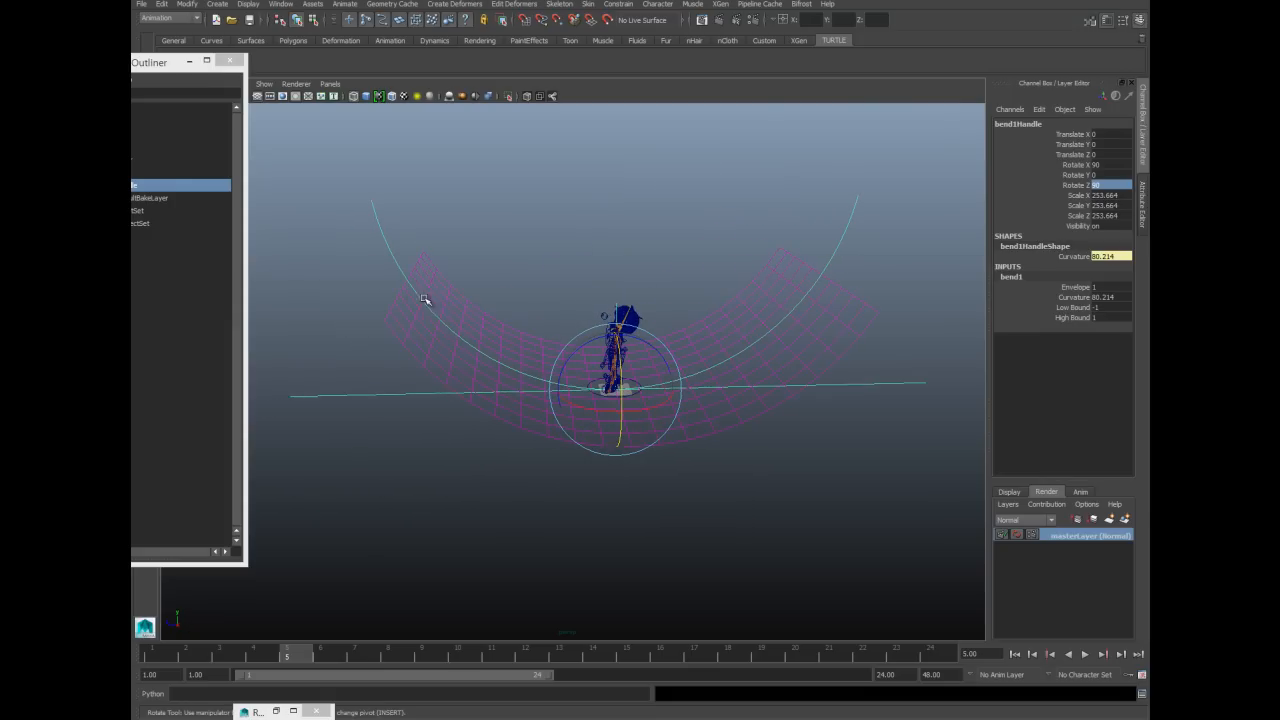
{"action": "key", "text": "w"}
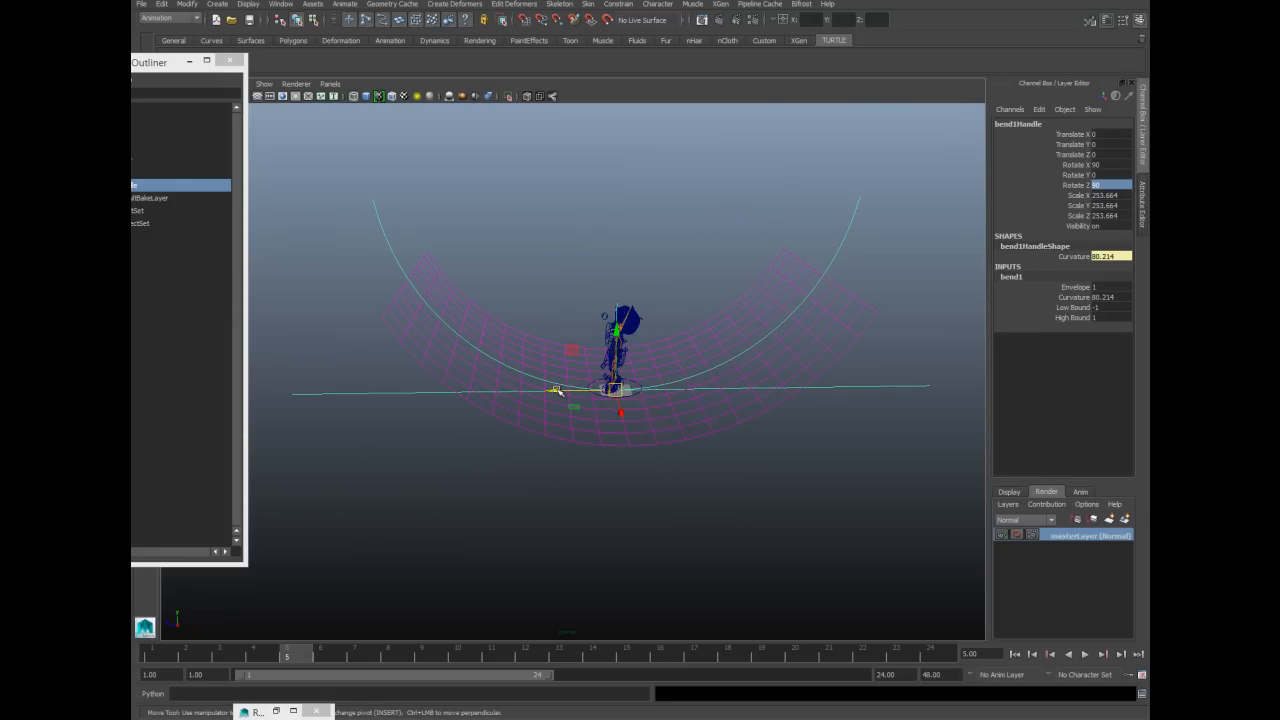
{"action": "left_click_drag", "start_coordinate": [556, 390], "coordinate": [513, 383]}
{"action": "key", "text": "ctrl+z"}
{"action": "key", "text": "ctrl+z"}
{"action": "key", "text": "ctrl+z"}
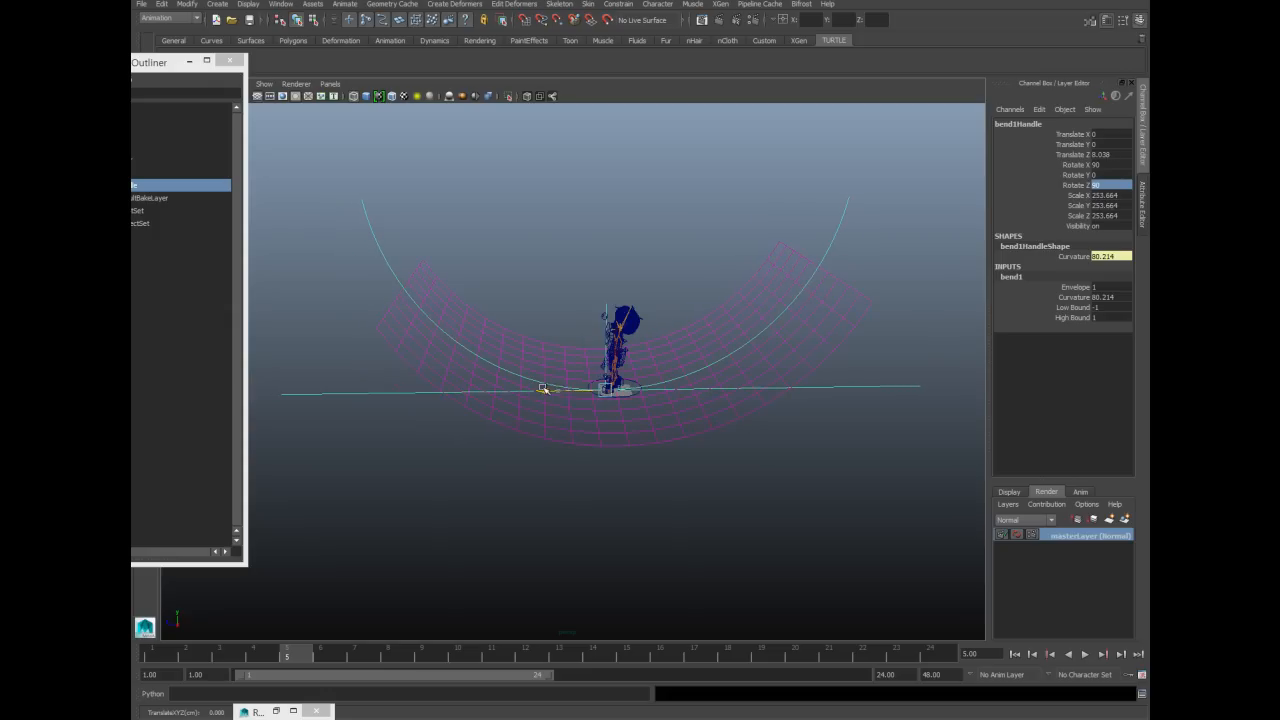
Step: Vary the bend deformer's High Bound to compare its effect on the plane, using 0 and 1.5
{"action": "left_click", "coordinate": [1067, 319]}
{"action": "mouse_move", "coordinate": [633, 319]}
{"action": "middle_mouse_down"}
{"action": "mouse_move", "coordinate": [644, 320]}
{"action": "mouse_move", "coordinate": [621, 325]}
{"action": "middle_mouse_up"}
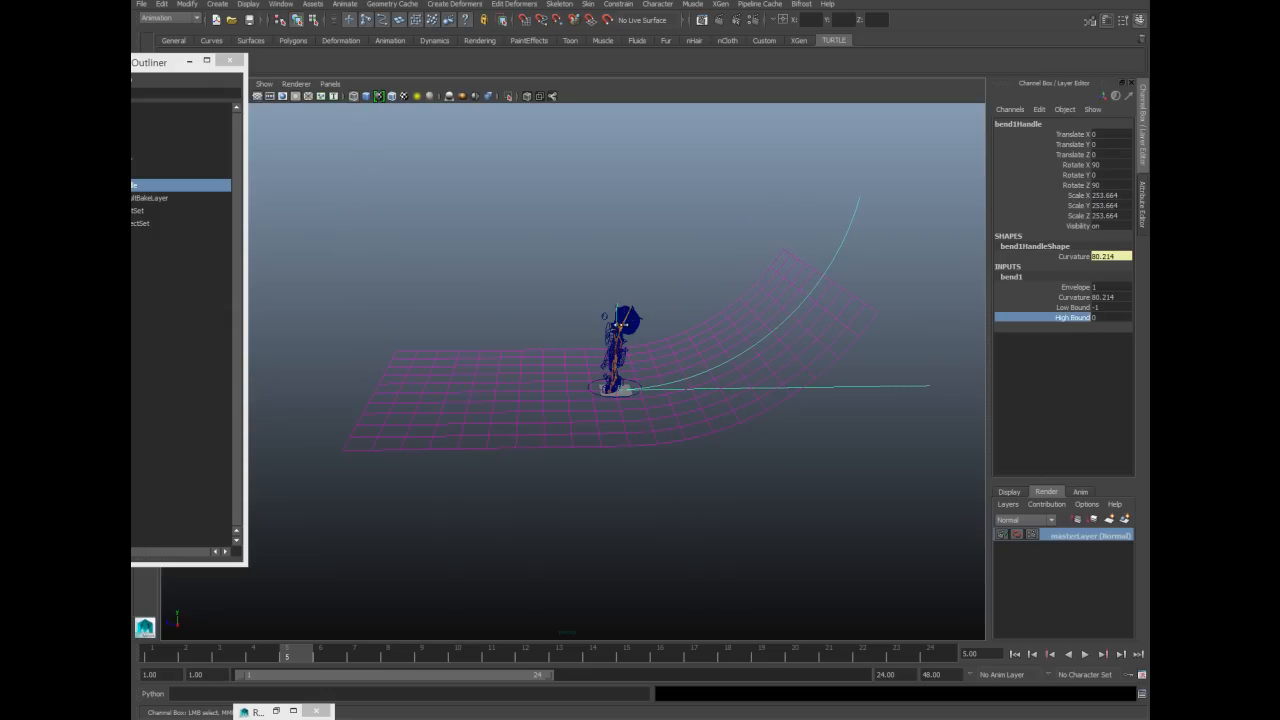
{"action": "left_click_drag", "start_coordinate": [664, 344], "coordinate": [627, 345], "text": "alt"}
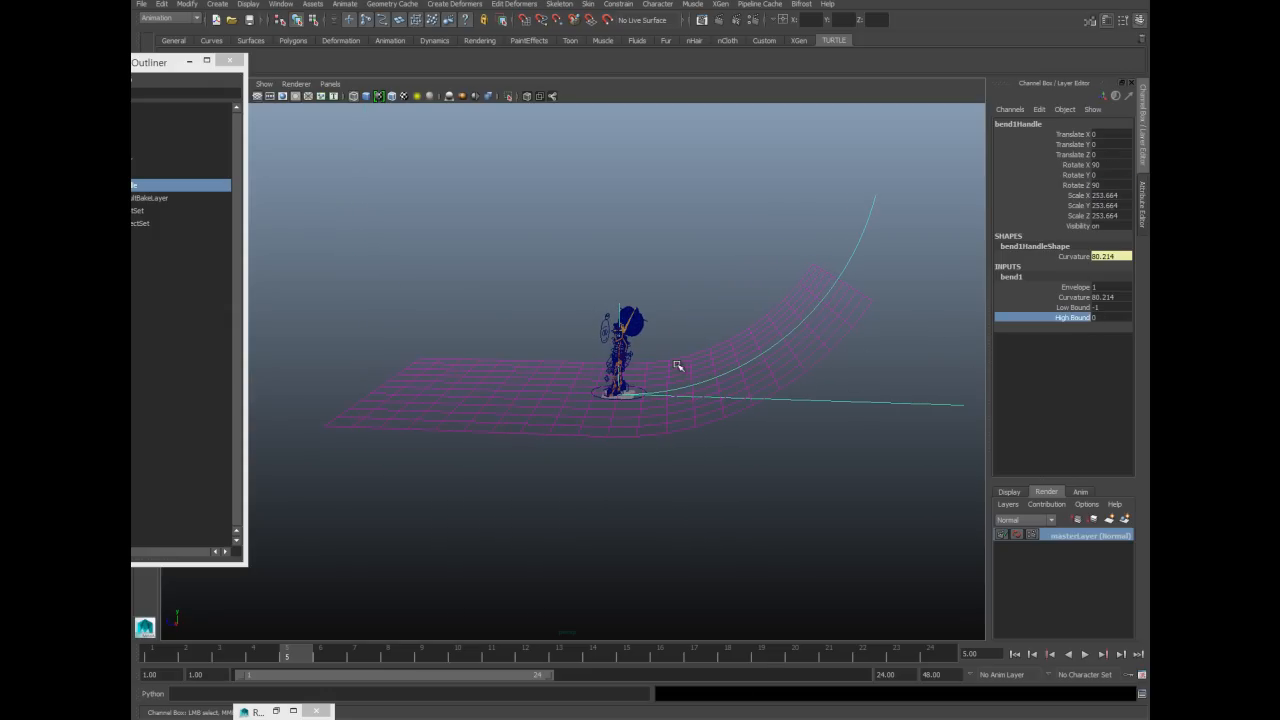
{"action": "middle_click_drag", "start_coordinate": [773, 391], "coordinate": [782, 391]}
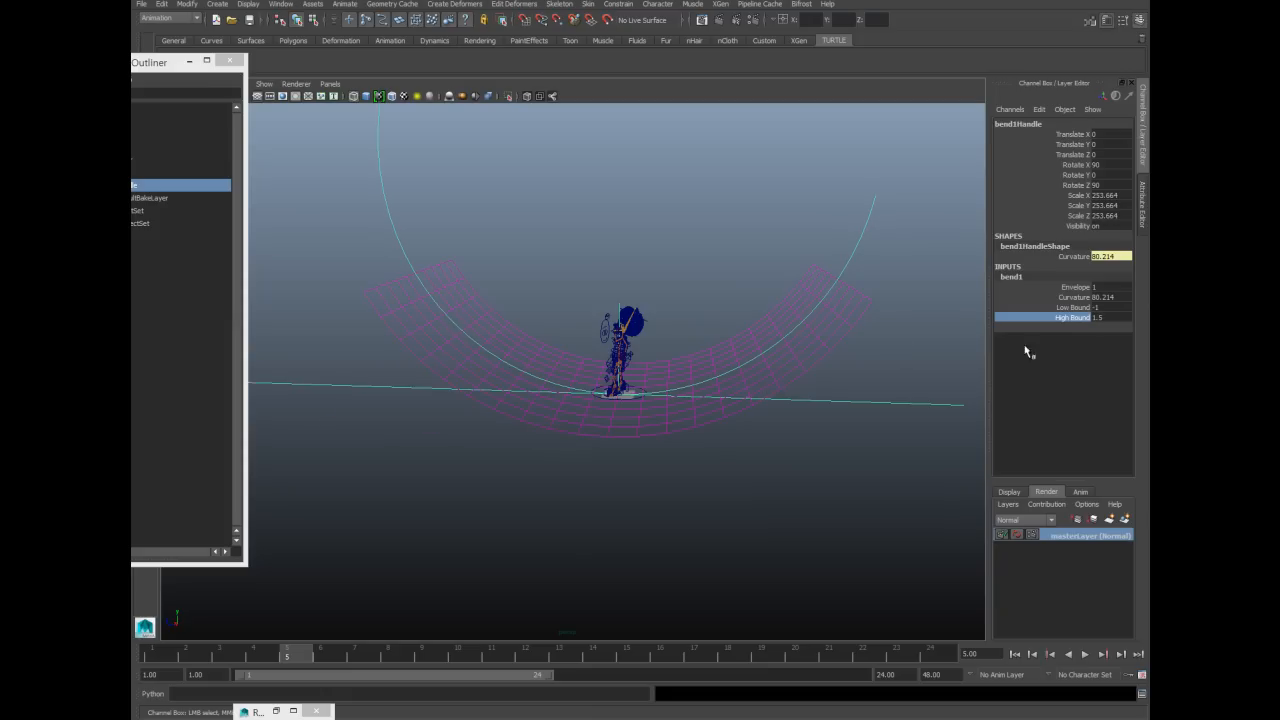
Step: Set the bend deformer's High Bound to 0 to flatten one side of the plane, and adjust its Low Bound
{"action": "middle_click_drag", "start_coordinate": [604, 398], "coordinate": [477, 398]}
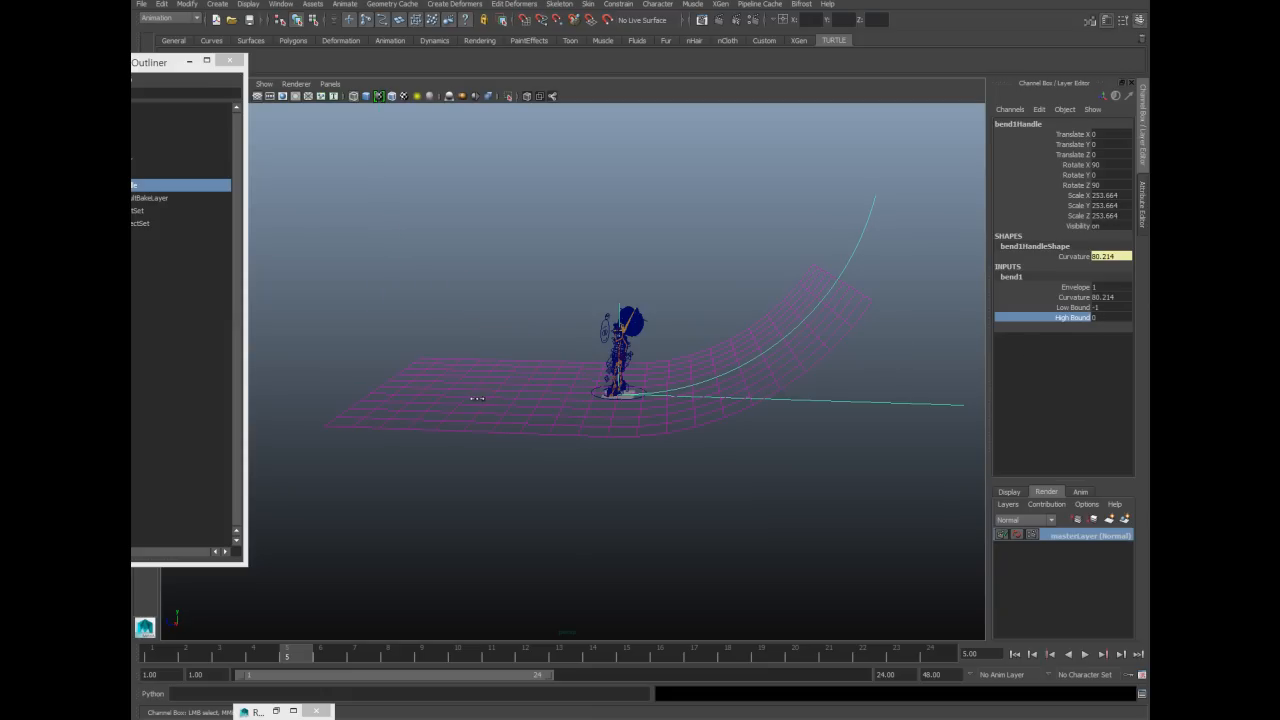
{"action": "left_click", "coordinate": [1073, 309]}
{"action": "mouse_move", "coordinate": [850, 304]}
{"action": "middle_mouse_down"}
{"action": "mouse_move", "coordinate": [706, 288]}
{"action": "mouse_move", "coordinate": [872, 298]}
{"action": "mouse_move", "coordinate": [847, 300]}
{"action": "middle_mouse_up"}
Step: Scale the curved plane up to about 367 and stretch it to about 662 along Z
{"action": "left_click_drag", "start_coordinate": [790, 304], "coordinate": [626, 346], "text": "alt"}
{"action": "left_click_drag", "start_coordinate": [482, 388], "coordinate": [466, 480]}
{"action": "left_click_drag", "start_coordinate": [571, 455], "coordinate": [711, 484]}
{"action": "left_click", "coordinate": [429, 297]}
{"action": "left_click_drag", "start_coordinate": [432, 300], "coordinate": [702, 443], "text": "alt"}
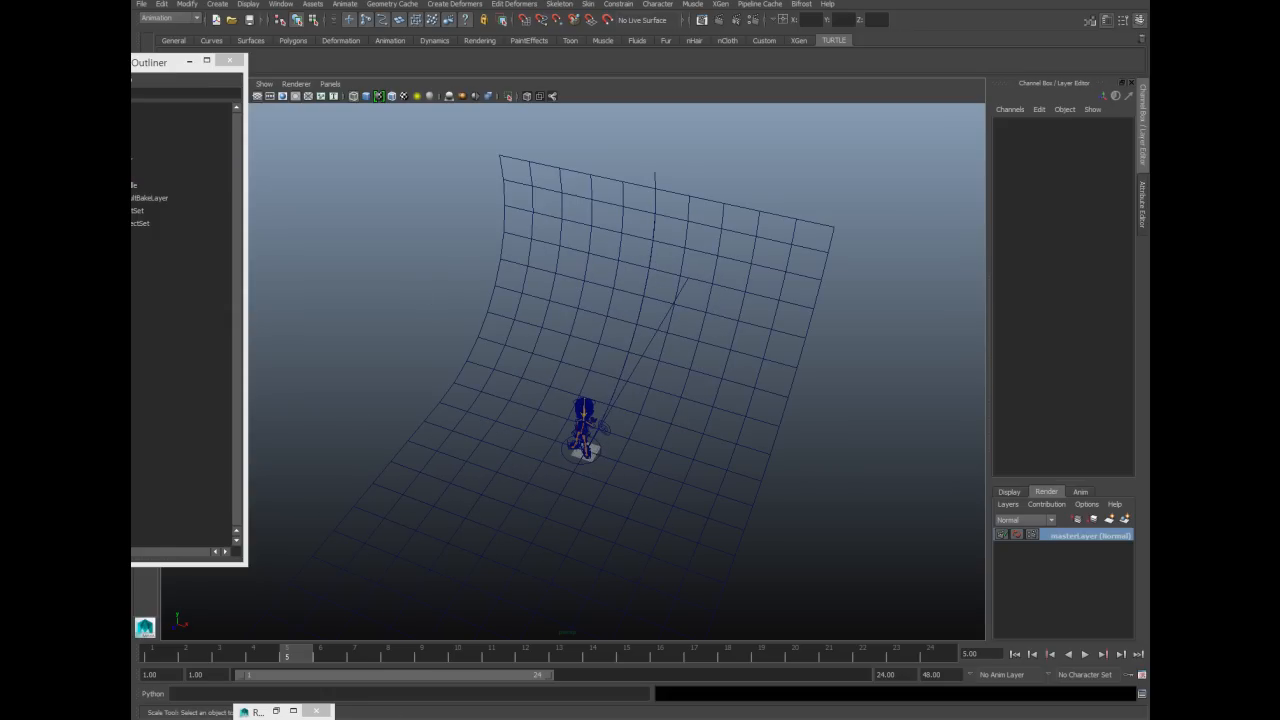
Step: Switch the viewport to shaded display and minimize the Outliner to inspect the boy against the whole curved backdrop
{"action": "mouse_move", "coordinate": [467, 481]}
{"action": "left_mouse_down", "text": "alt"}
{"action": "mouse_move", "coordinate": [446, 474]}
{"action": "mouse_move", "coordinate": [583, 477]}
{"action": "left_mouse_up", "text": "alt"}
{"action": "key", "text": "5"}
{"action": "right_click_drag", "start_coordinate": [583, 477], "coordinate": [680, 500], "text": "alt"}
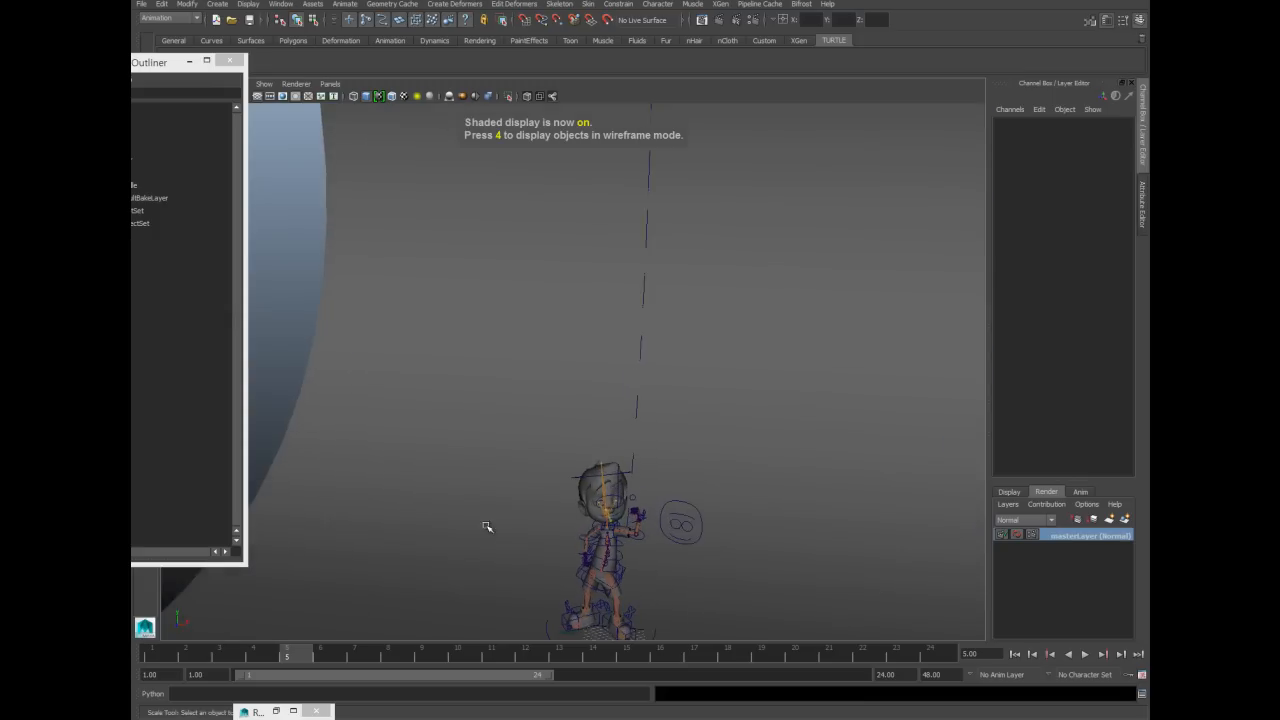
{"action": "middle_click_drag", "start_coordinate": [486, 526], "coordinate": [454, 383], "text": "alt"}
{"action": "right_click_drag", "start_coordinate": [454, 383], "coordinate": [509, 412], "text": "alt"}
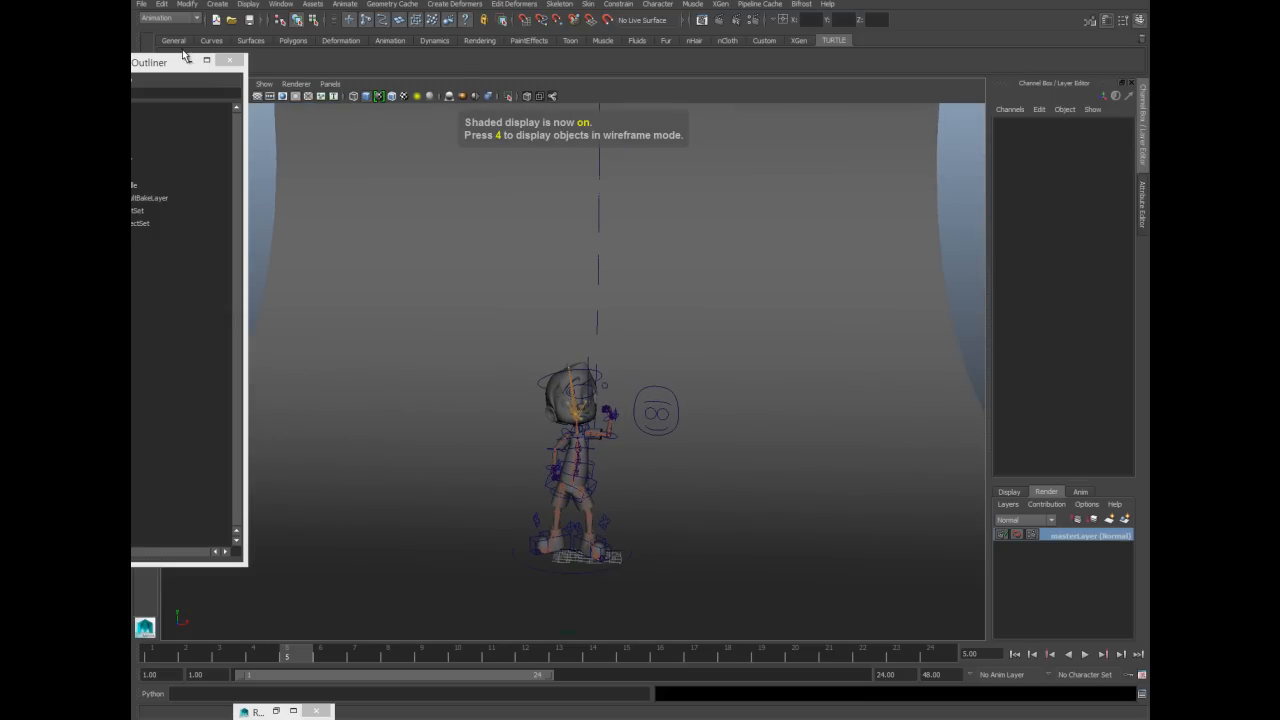
{"action": "left_click", "coordinate": [206, 59]}
{"action": "left_click", "coordinate": [490, 341]}
{"action": "right_click_drag", "start_coordinate": [490, 341], "coordinate": [418, 333], "text": "alt"}
{"action": "left_click_drag", "start_coordinate": [418, 333], "coordinate": [410, 377], "text": "alt"}
{"action": "left_click", "coordinate": [380, 333]}
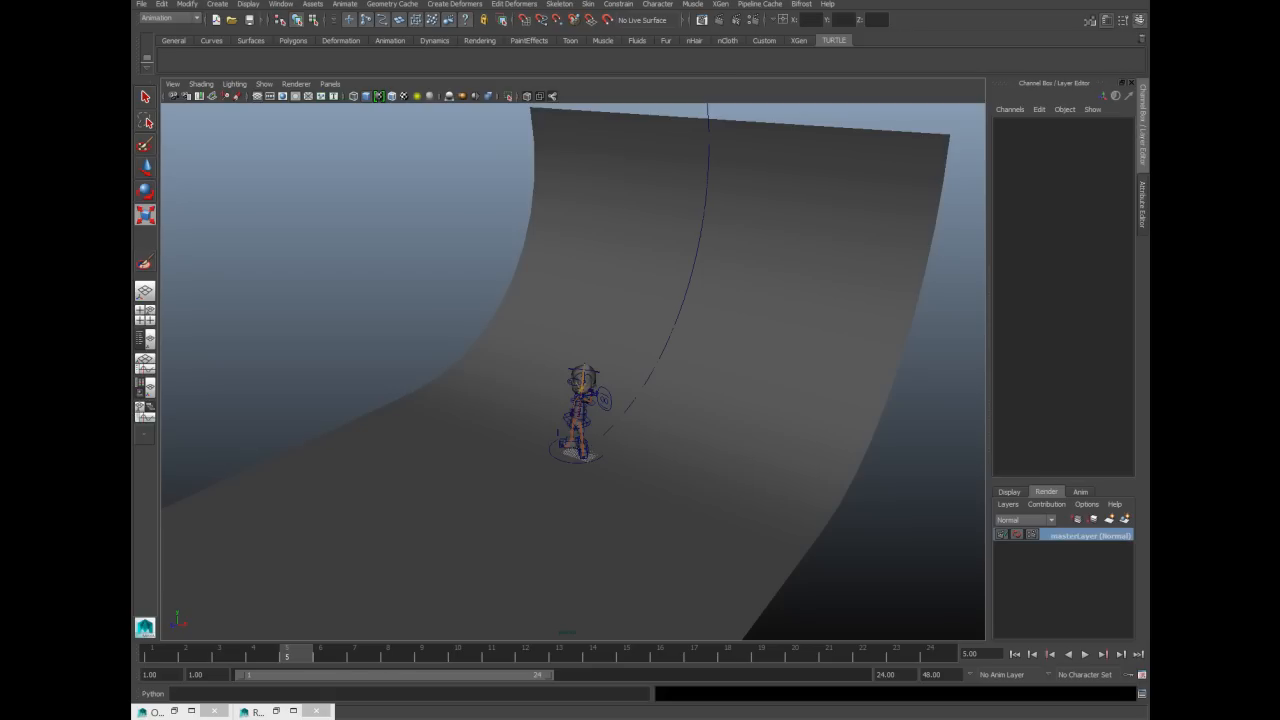
Step: Switch to the browser and examine the studio light table image results, enlarging the Manfrotto still life shooting table photo
{"action": "left_click_drag", "start_coordinate": [1149, 72], "coordinate": [848, 40]}
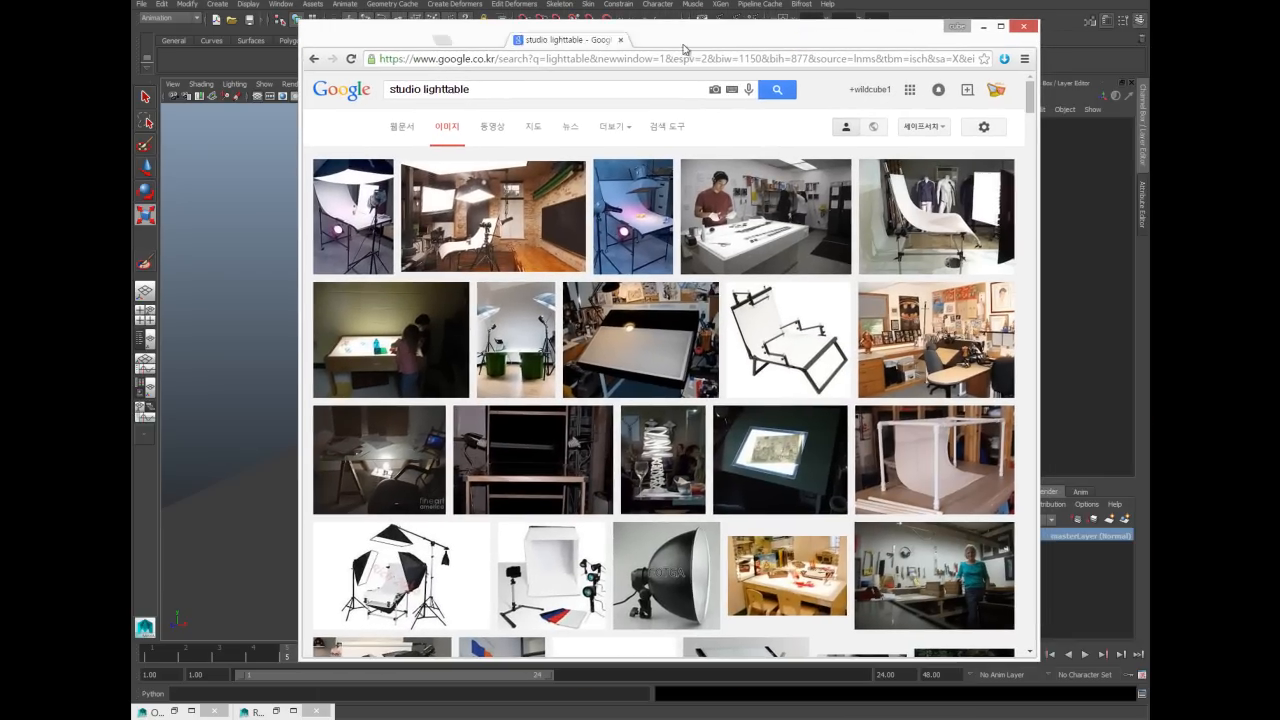
{"action": "double_click", "coordinate": [493, 36]}
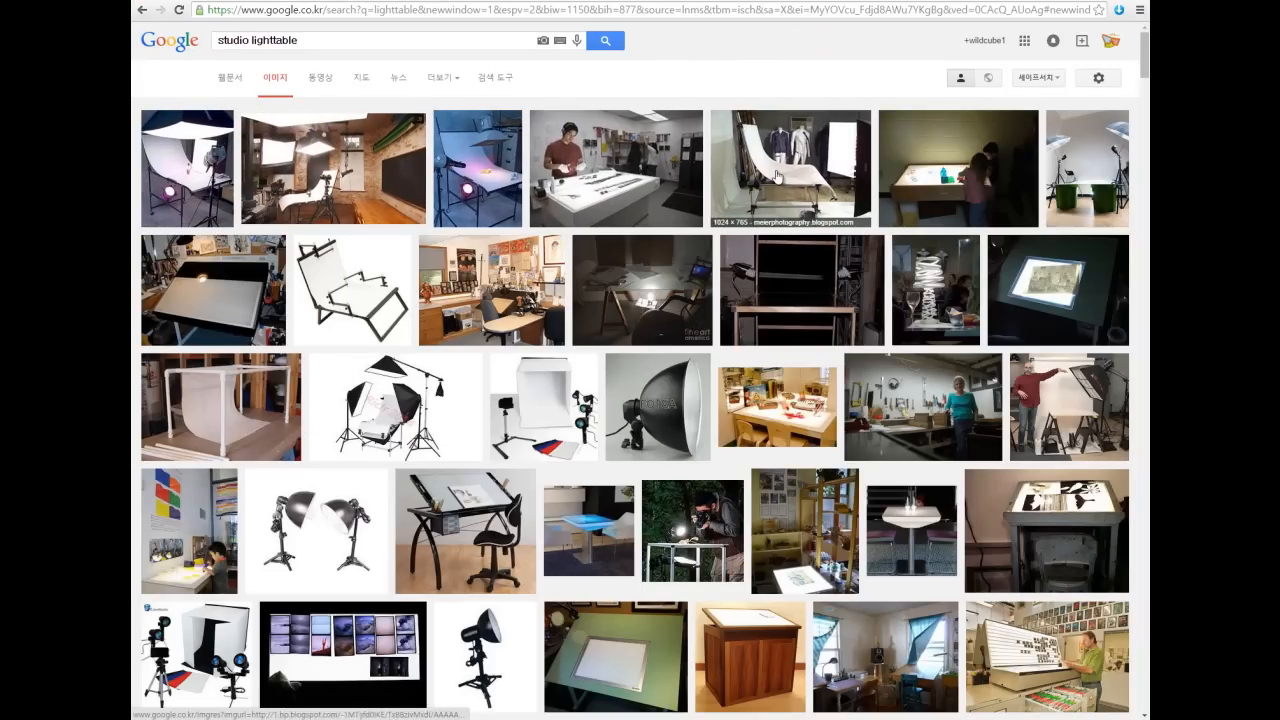
{"action": "scroll", "coordinate": [775, 176], "scroll_direction": "down", "scroll_amount": 6}
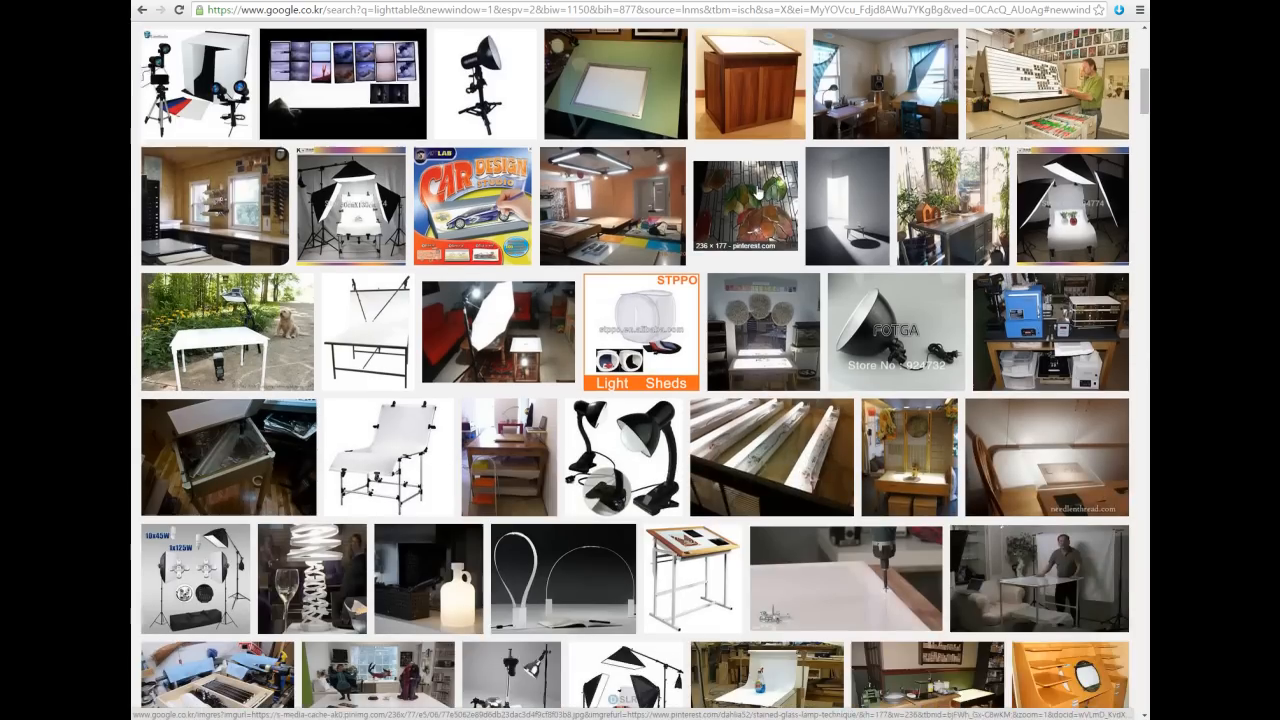
{"action": "scroll", "coordinate": [757, 191], "scroll_direction": "down", "scroll_amount": 4}
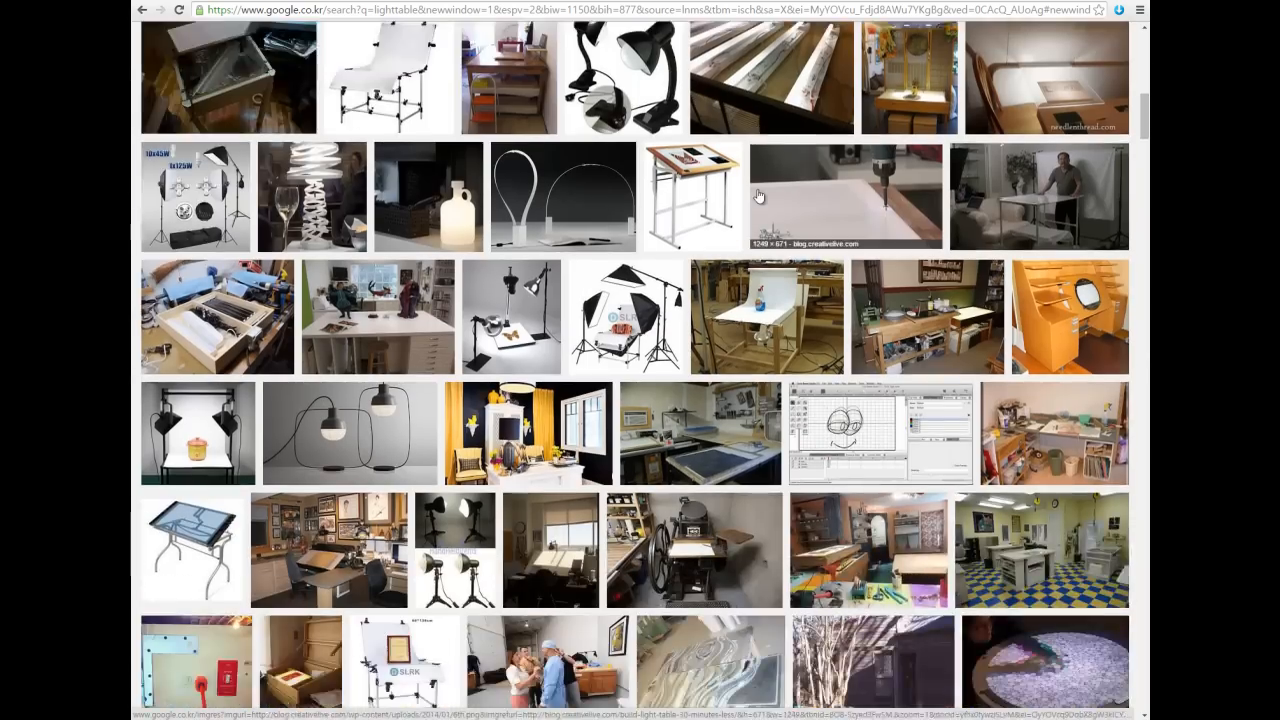
{"action": "scroll", "coordinate": [757, 196], "scroll_direction": "down", "scroll_amount": 2}
{"action": "scroll", "coordinate": [755, 196], "scroll_direction": "up", "scroll_amount": 7}
{"action": "scroll", "coordinate": [752, 196], "scroll_direction": "up", "scroll_amount": 7}
{"action": "left_click", "coordinate": [762, 175]}
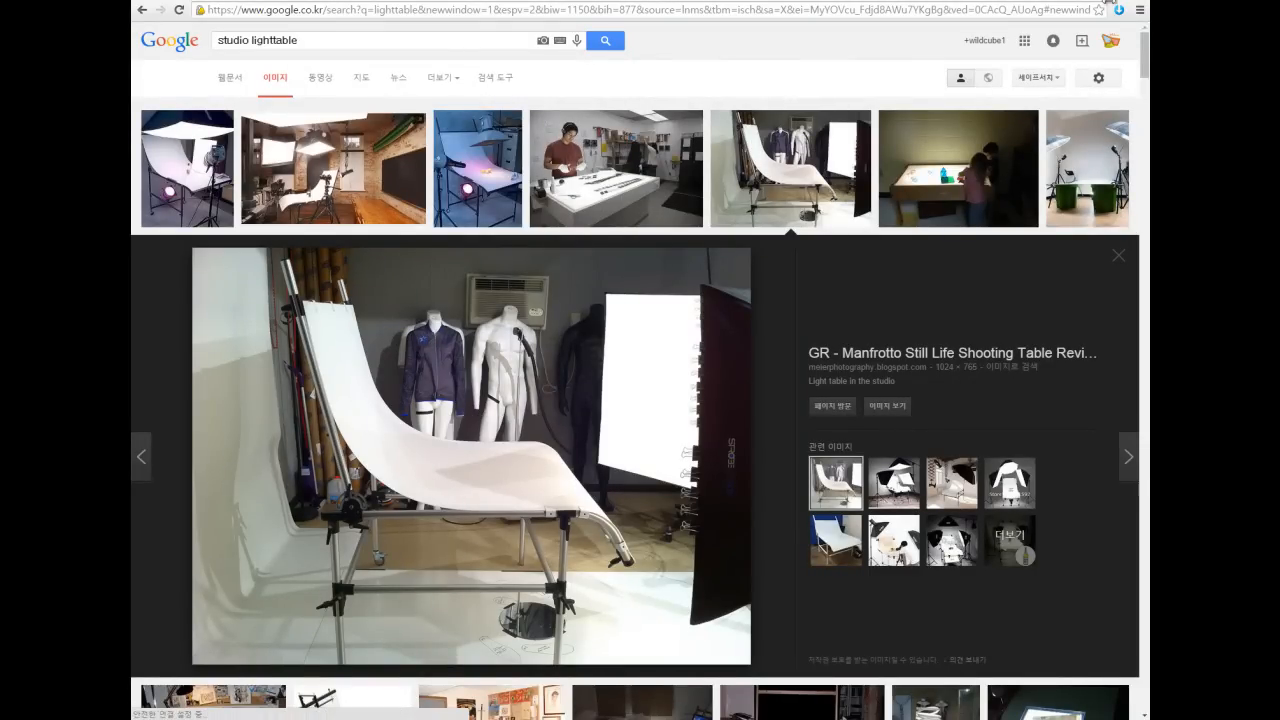
{"action": "left_click_drag", "start_coordinate": [520, 1], "coordinate": [1149, 140]}
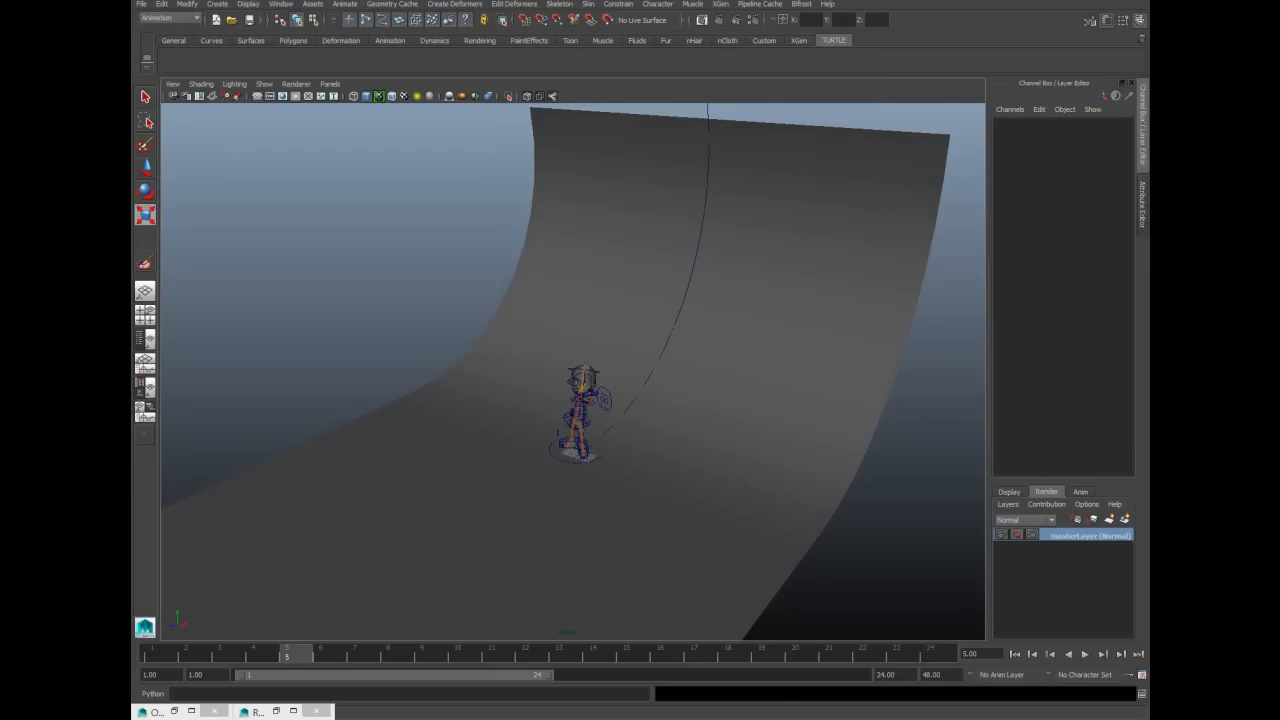
Step: Assign a new Lambert material to the curved backdrop plane
{"action": "left_click_drag", "start_coordinate": [374, 400], "coordinate": [420, 434], "text": "alt"}
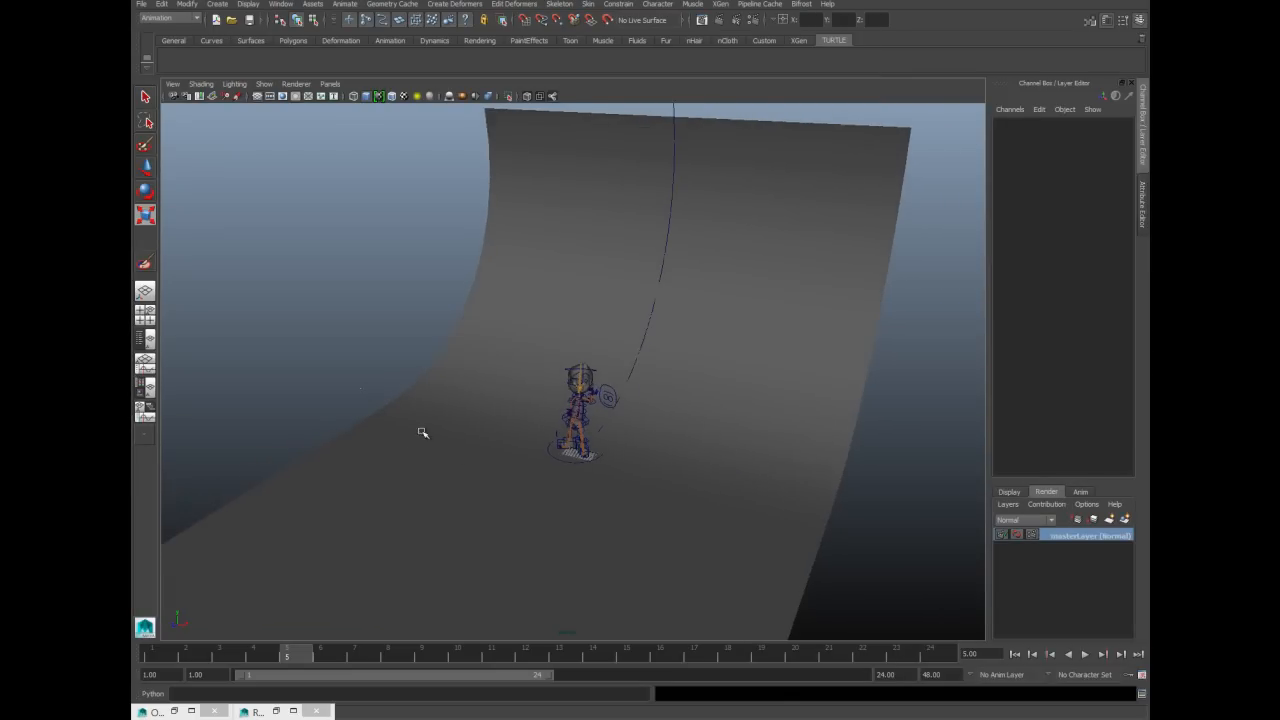
{"action": "left_click", "coordinate": [430, 440]}
{"action": "right_click", "coordinate": [537, 320]}
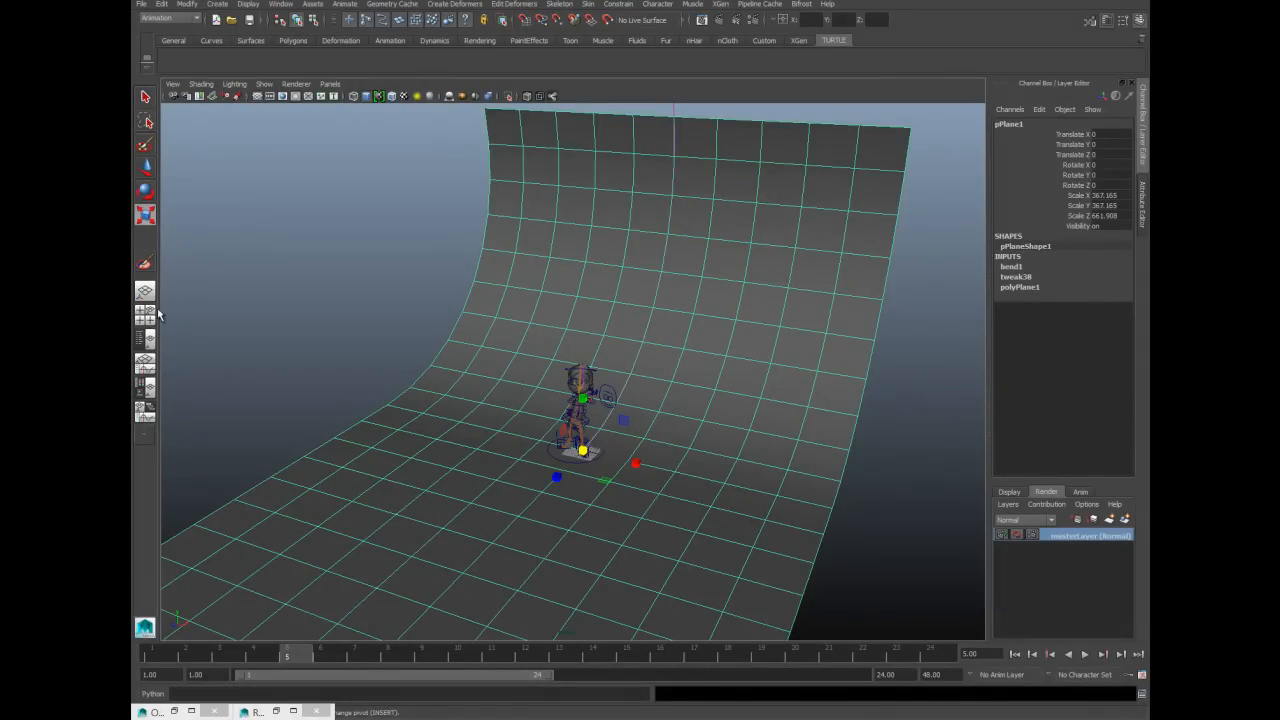
{"action": "right_click_drag", "start_coordinate": [457, 377], "coordinate": [547, 648]}
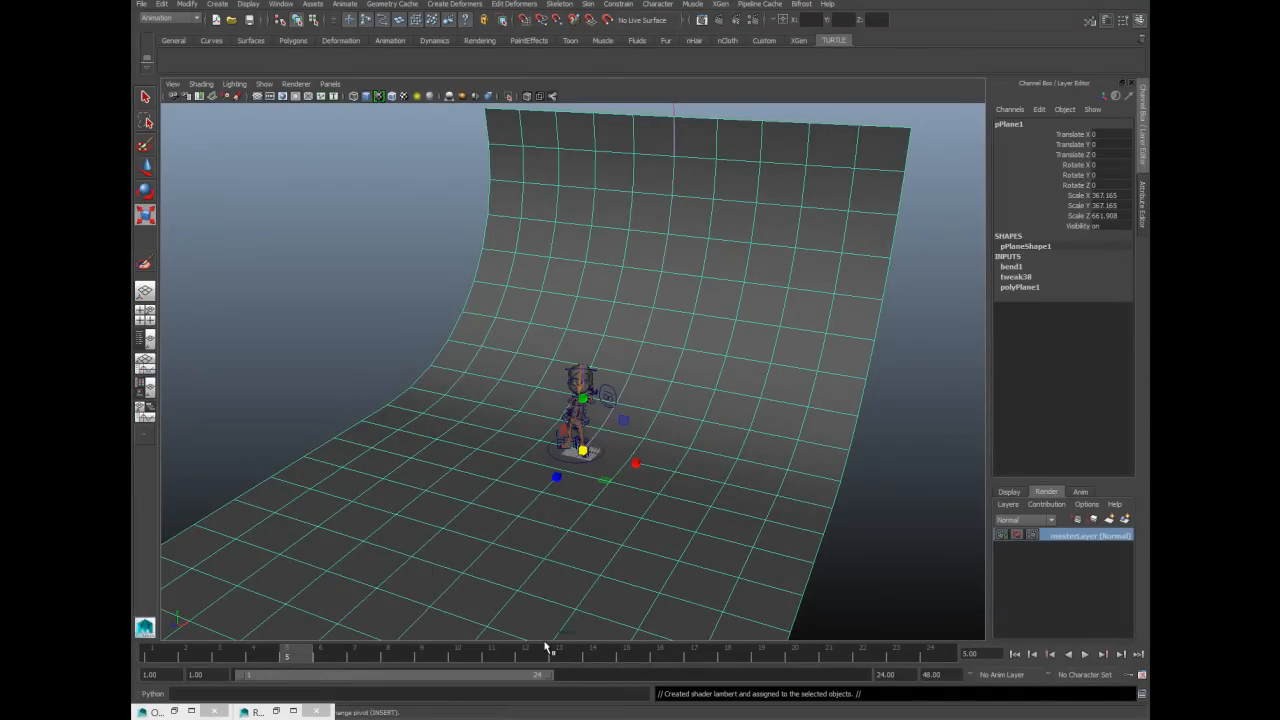
Step: Set the backdrop's Lambert color to white
{"action": "key", "text": "ctrl+a"}
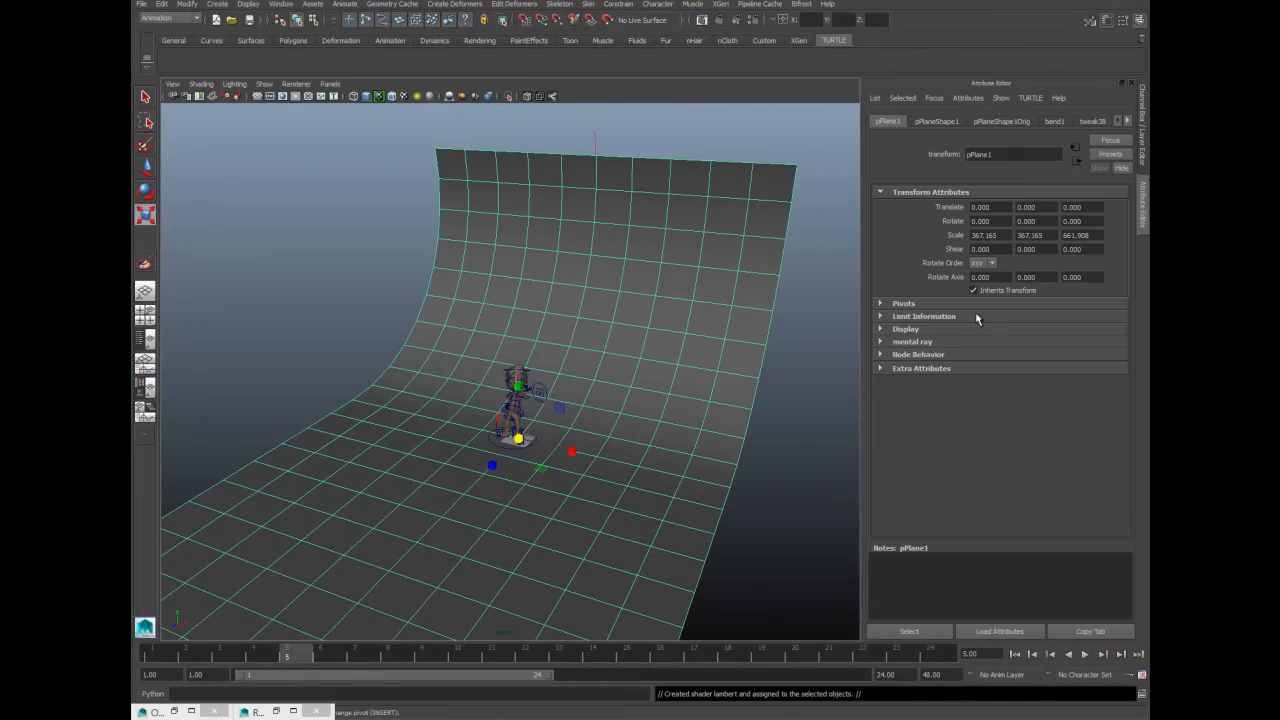
{"action": "left_click", "coordinate": [1125, 121]}
{"action": "left_click", "coordinate": [1125, 121]}
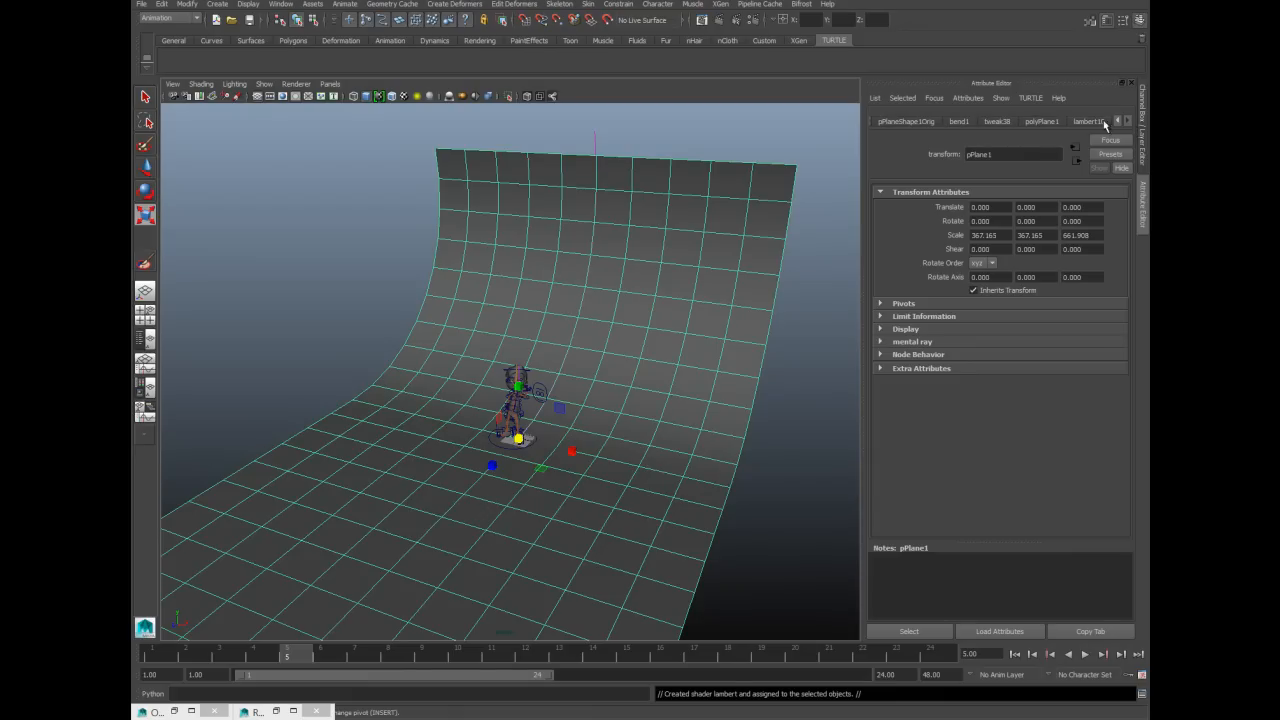
{"action": "left_click", "coordinate": [1090, 121]}
{"action": "left_click_drag", "start_coordinate": [1060, 266], "coordinate": [1102, 266]}
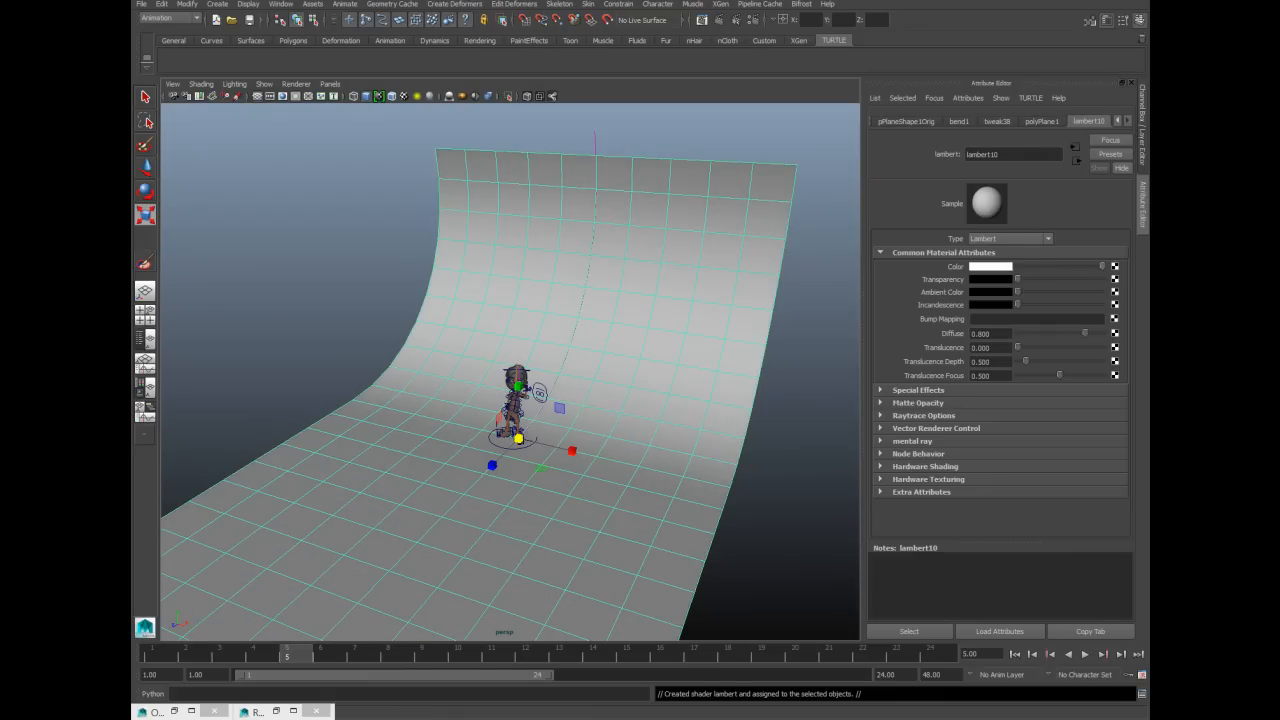
Step: Lighten the color of the boy's Lambert material to a brighter grey
{"action": "left_click", "coordinate": [282, 332]}
{"action": "right_click_drag", "start_coordinate": [360, 345], "coordinate": [900, 495], "text": "alt"}
{"action": "middle_click_drag", "start_coordinate": [600, 405], "coordinate": [566, 303], "text": "alt"}
{"action": "right_click_drag", "start_coordinate": [566, 303], "coordinate": [580, 306], "text": "alt"}
{"action": "left_click", "coordinate": [480, 284]}
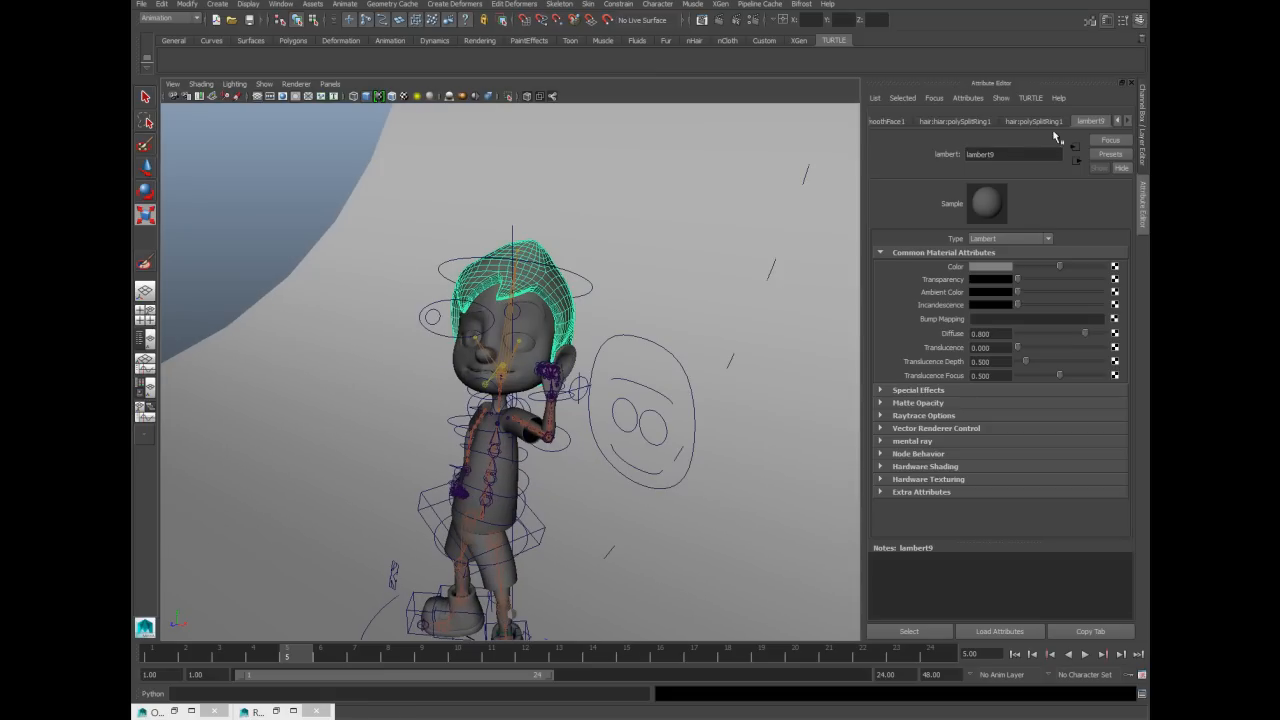
{"action": "left_click_drag", "start_coordinate": [1065, 268], "coordinate": [1085, 268]}
{"action": "left_click", "coordinate": [294, 220]}
Step: Set the Render View's test resolution to 75% (960x540) and render the perspective view of the boy on the backdrop
{"action": "left_click_drag", "start_coordinate": [294, 220], "coordinate": [397, 243], "text": "alt"}
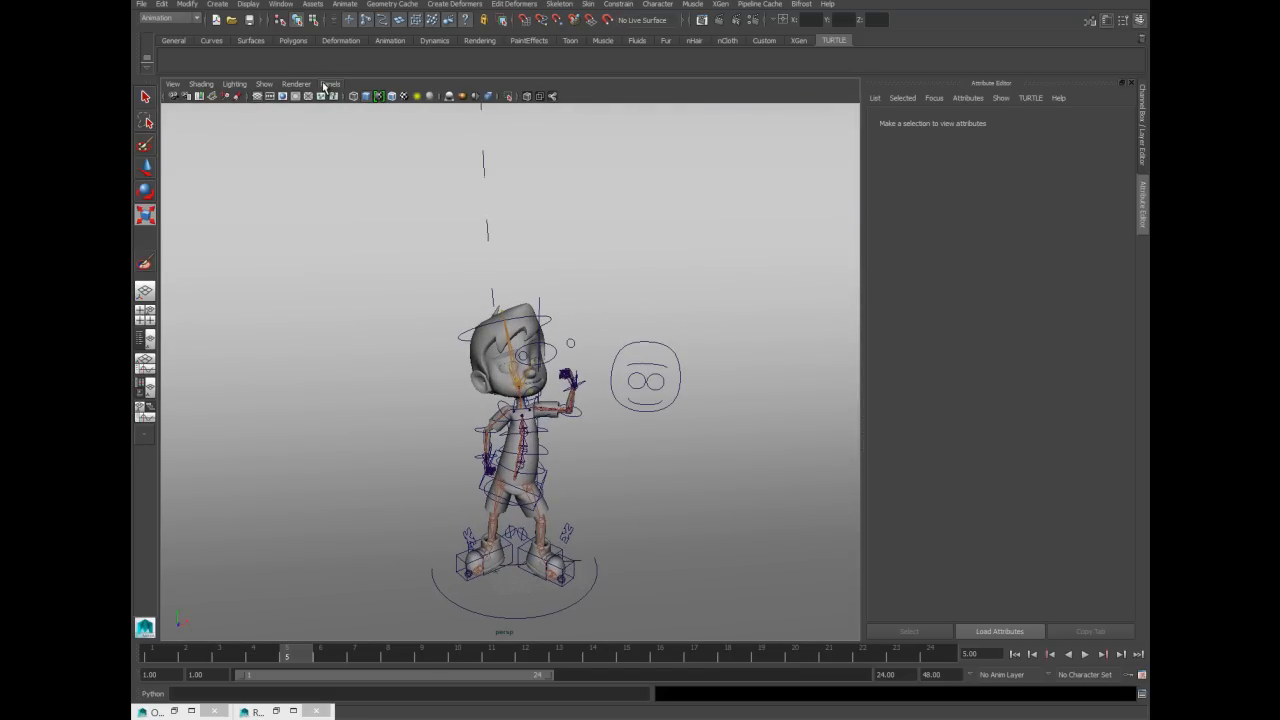
{"action": "left_click_drag", "start_coordinate": [475, 300], "coordinate": [420, 258], "text": "alt"}
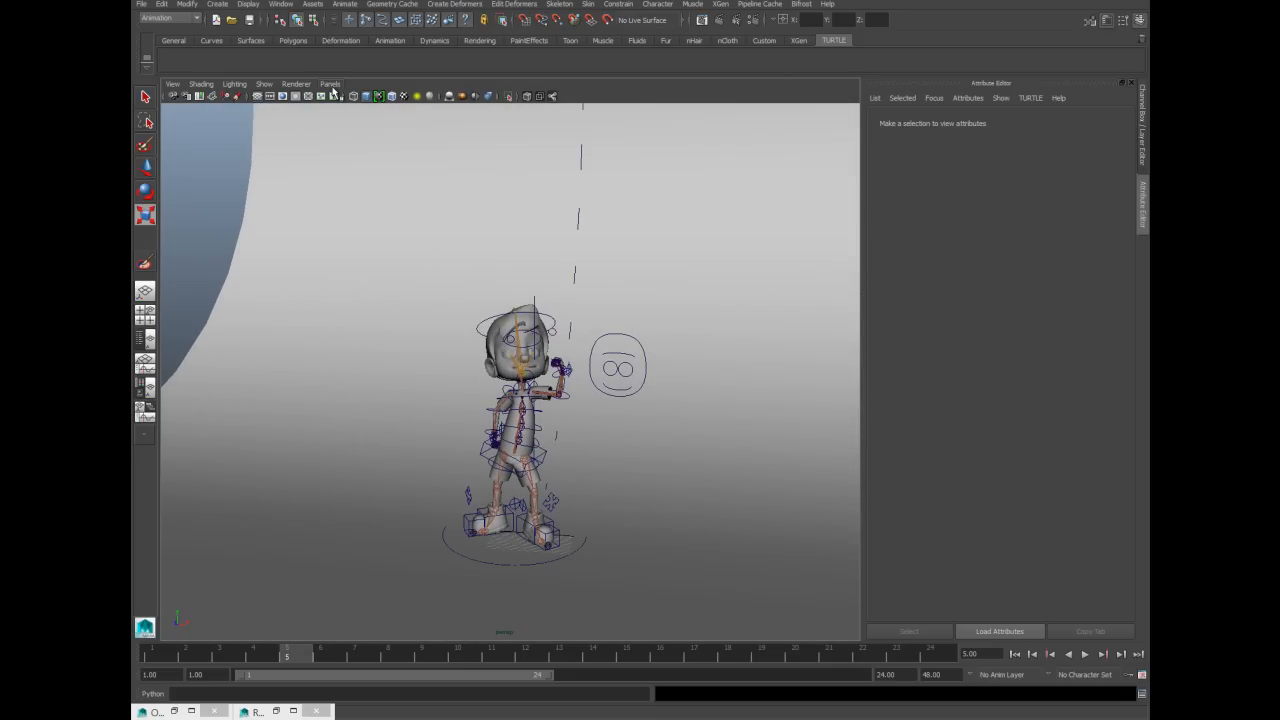
{"action": "left_click", "coordinate": [703, 20]}
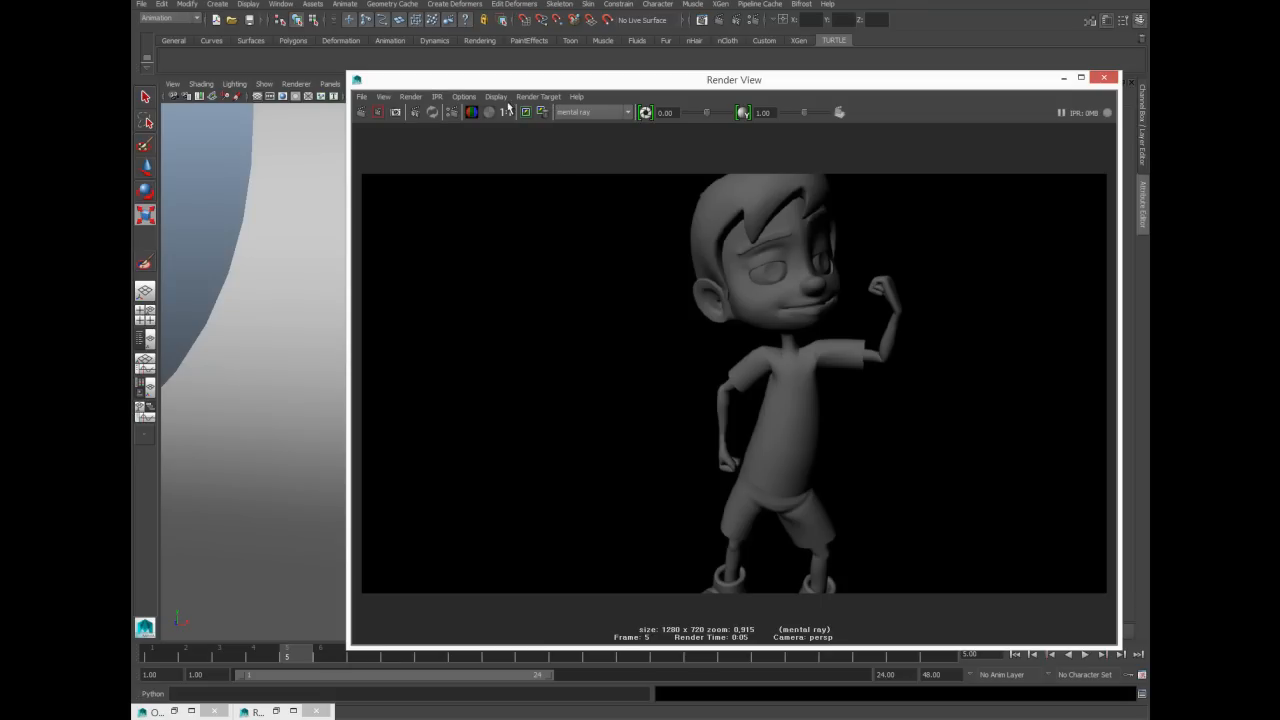
{"action": "left_click", "coordinate": [410, 96]}
{"action": "mouse_move", "coordinate": [426, 167]}
{"action": "mouse_move", "coordinate": [464, 96]}
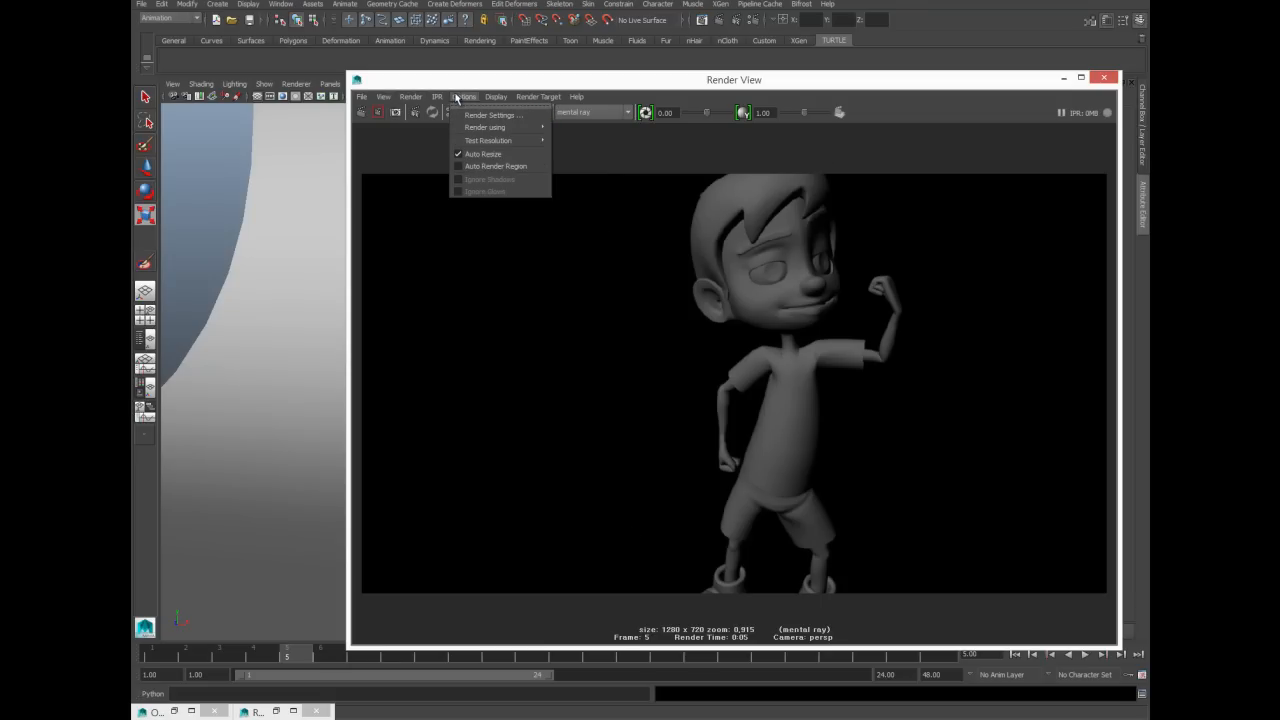
{"action": "mouse_move", "coordinate": [494, 142]}
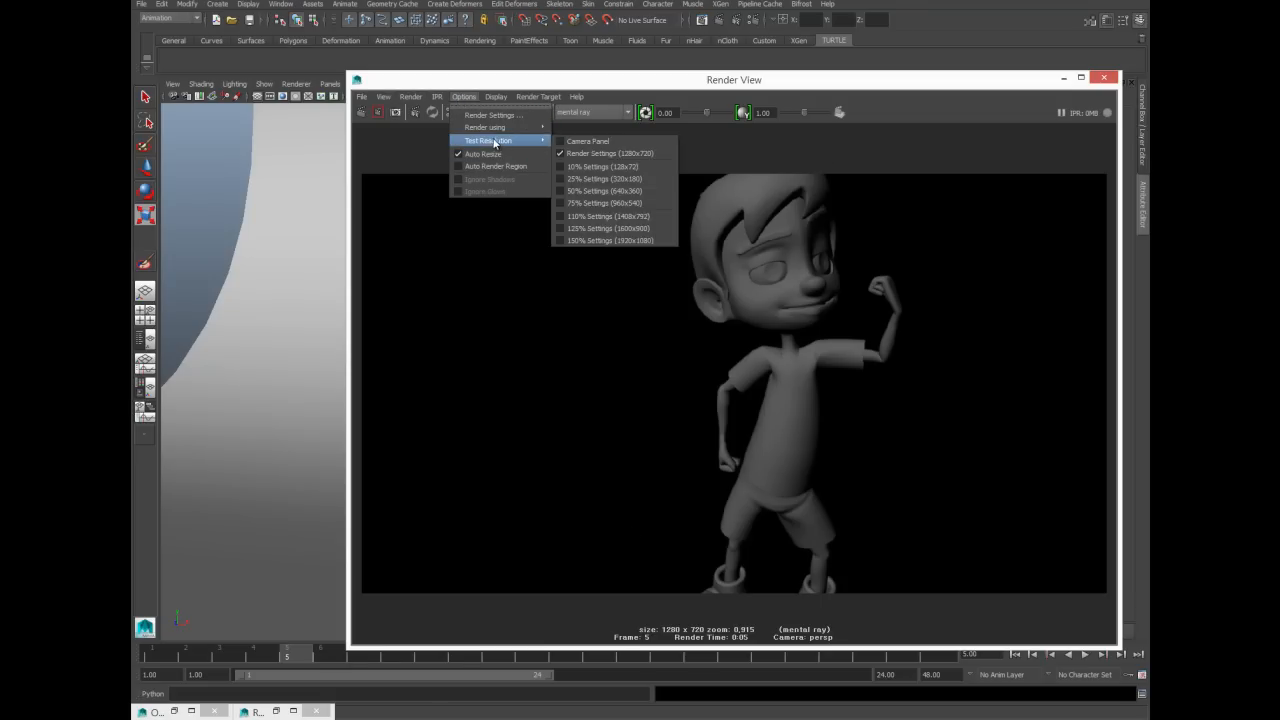
{"action": "left_click", "coordinate": [629, 203]}
{"action": "left_click", "coordinate": [362, 112]}
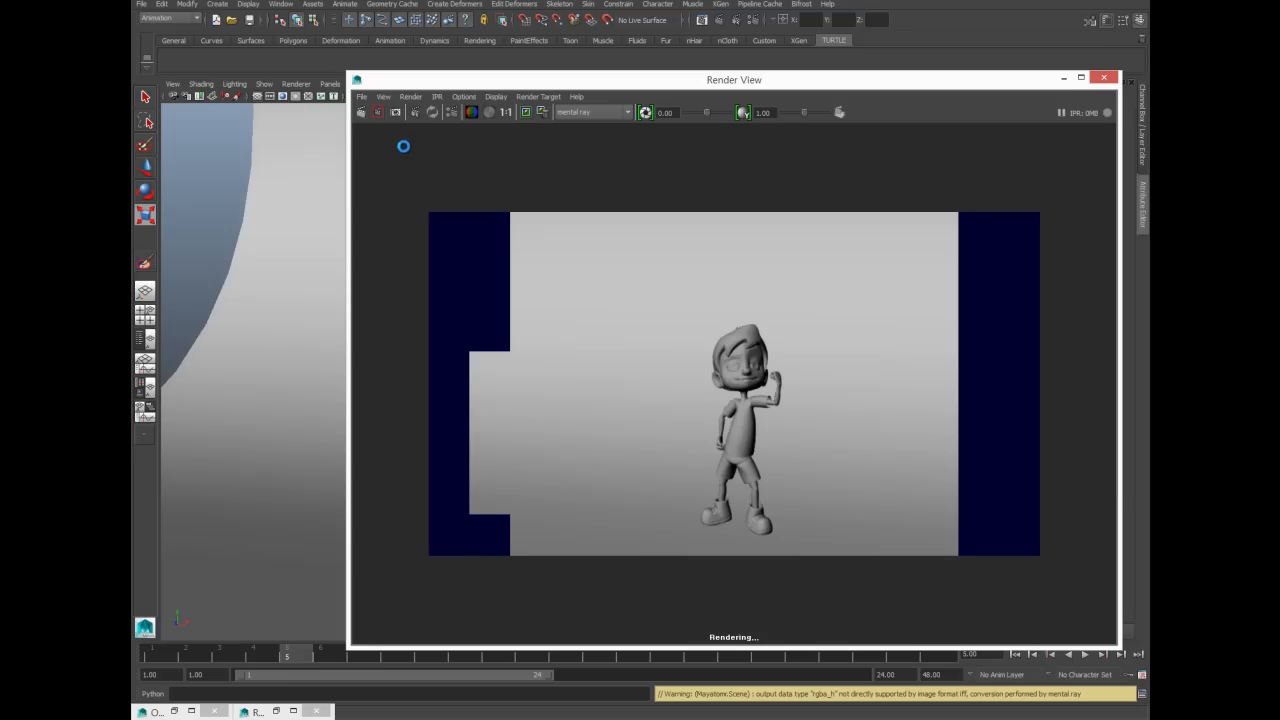
Step: Lower the test resolution to 50% (640x360) and shrink the Render View window to uncover the viewport
{"action": "left_click_drag", "start_coordinate": [399, 86], "coordinate": [339, 80]}
{"action": "left_click", "coordinate": [360, 95]}
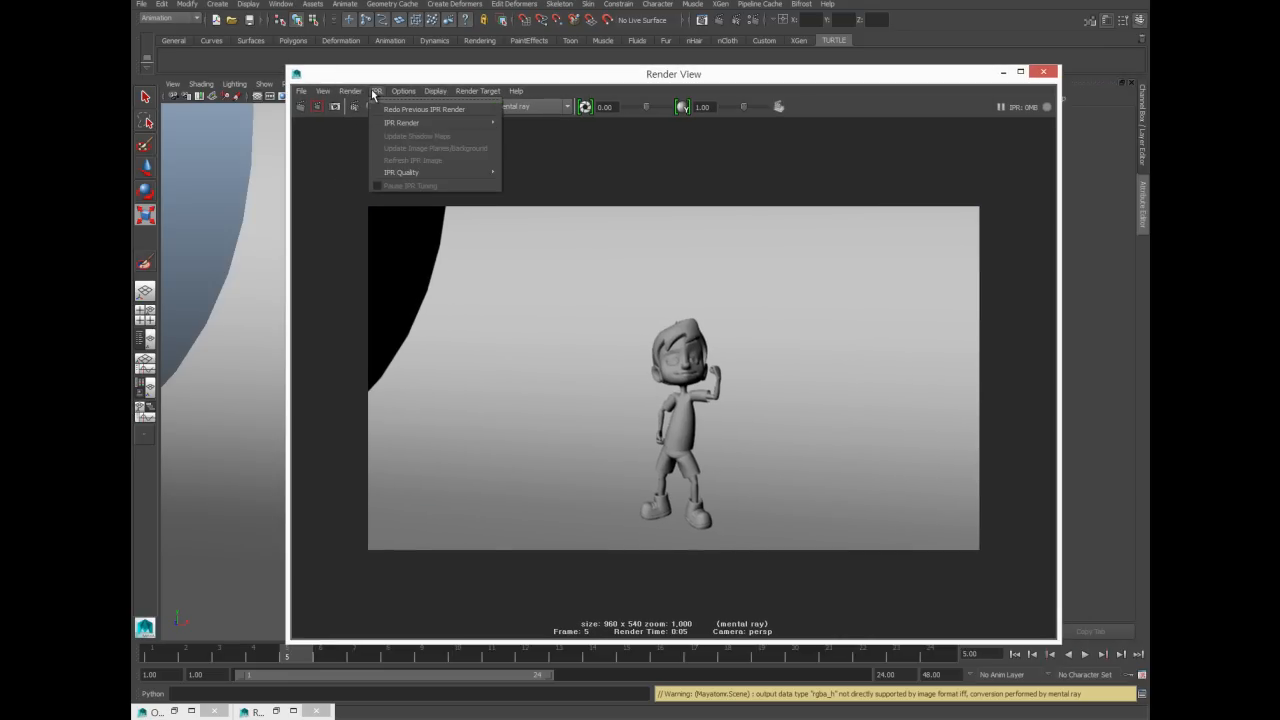
{"action": "left_click", "coordinate": [378, 94]}
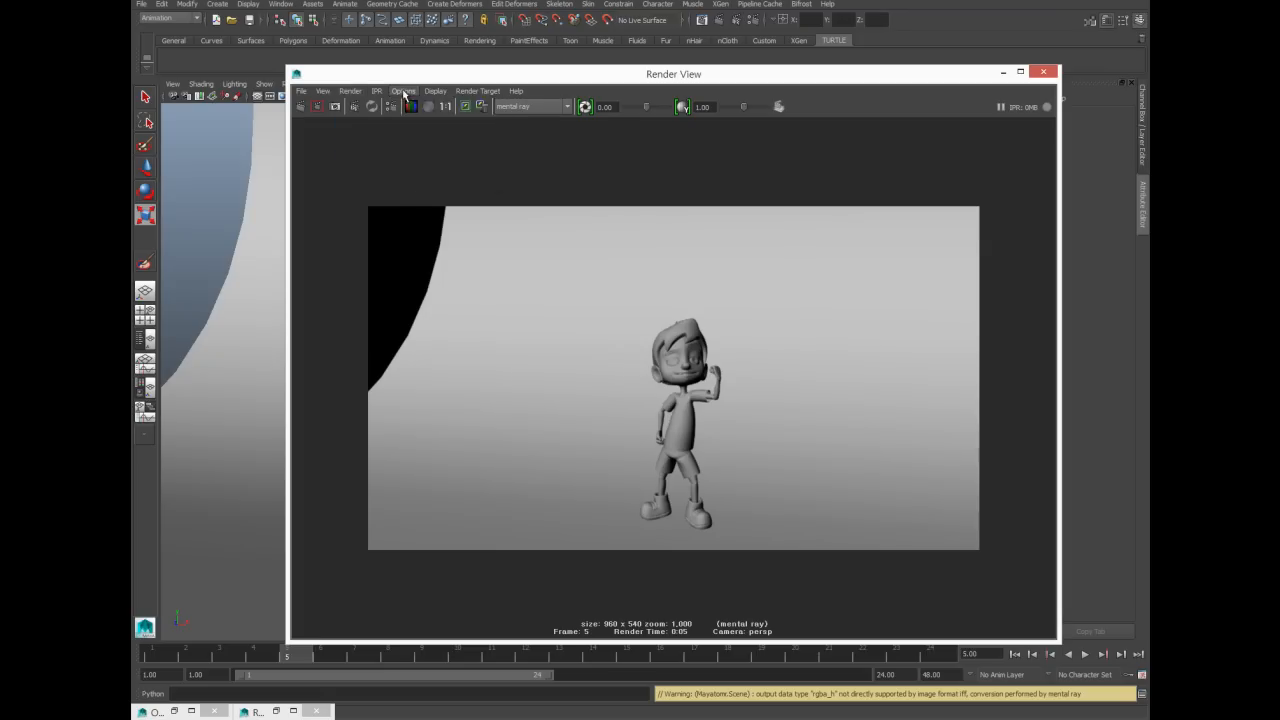
{"action": "left_click", "coordinate": [403, 91]}
{"action": "mouse_move", "coordinate": [425, 134]}
{"action": "left_click", "coordinate": [566, 187]}
{"action": "left_click_drag", "start_coordinate": [287, 66], "coordinate": [640, 187]}
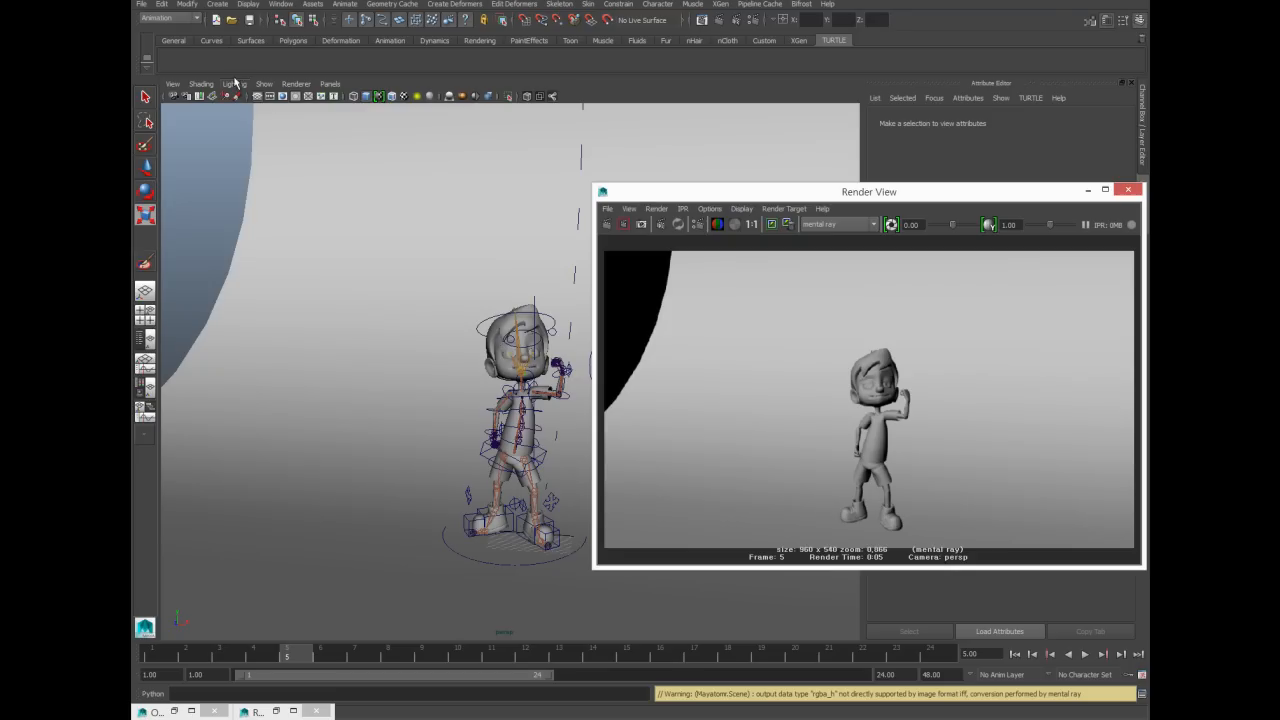
Step: Create a new camera and look through it in the viewport
{"action": "left_click", "coordinate": [212, 6]}
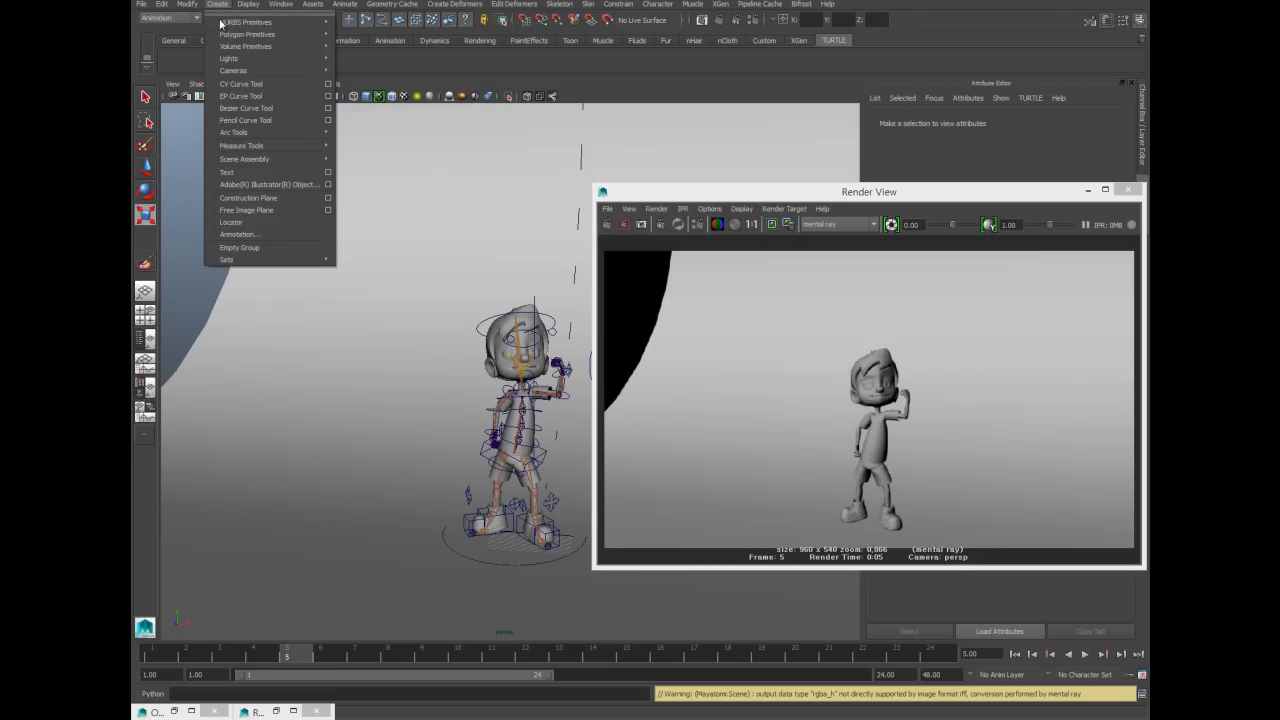
{"action": "mouse_move", "coordinate": [235, 71]}
{"action": "left_click", "coordinate": [350, 82]}
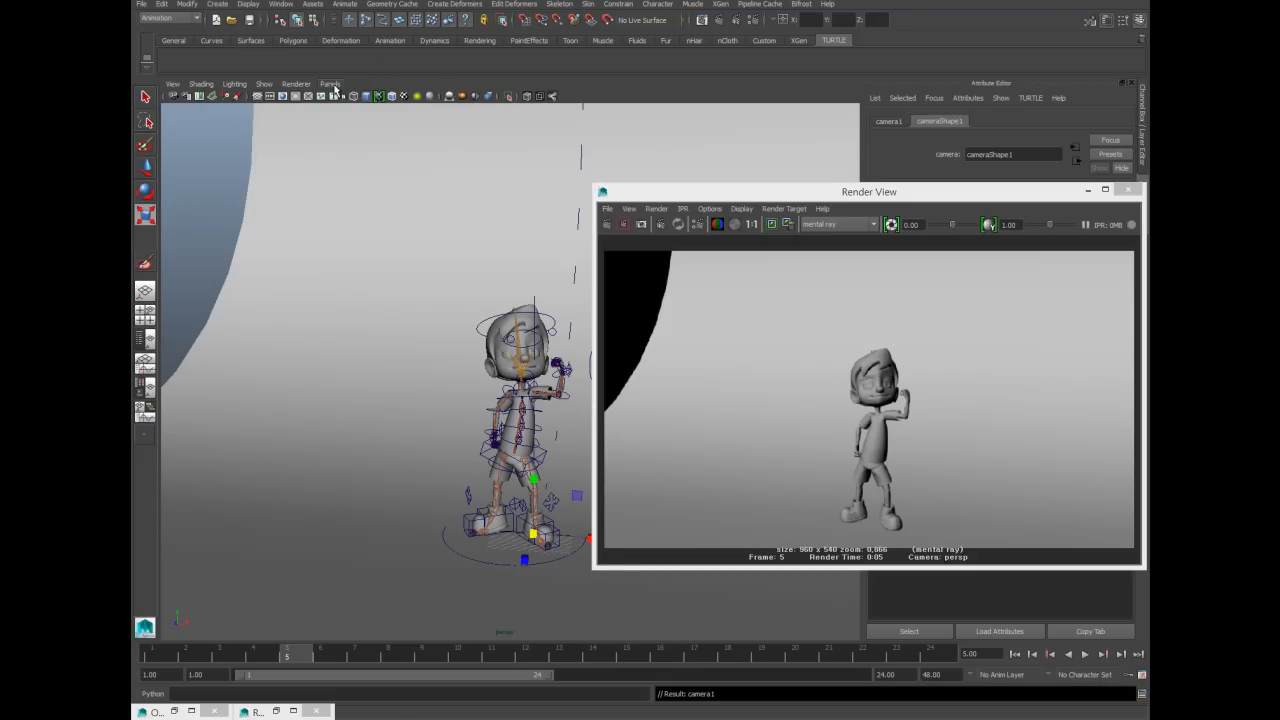
{"action": "left_click", "coordinate": [330, 84]}
{"action": "left_click", "coordinate": [345, 140]}
Step: Position the new camera so the boy's full body is framed closely against the backdrop
{"action": "mouse_move", "coordinate": [446, 331]}
{"action": "left_mouse_down", "text": "alt"}
{"action": "mouse_move", "coordinate": [380, 277]}
{"action": "mouse_move", "coordinate": [377, 391]}
{"action": "mouse_move", "coordinate": [449, 336]}
{"action": "left_mouse_up", "text": "alt"}
{"action": "right_click_drag", "start_coordinate": [449, 336], "coordinate": [283, 417], "text": "alt"}
{"action": "left_click_drag", "start_coordinate": [283, 417], "coordinate": [339, 362], "text": "alt"}
{"action": "middle_click_drag", "start_coordinate": [339, 362], "coordinate": [331, 380], "text": "alt"}
Step: Display the camera's resolution gate and minimize the Render View window
{"action": "left_click", "coordinate": [175, 86]}
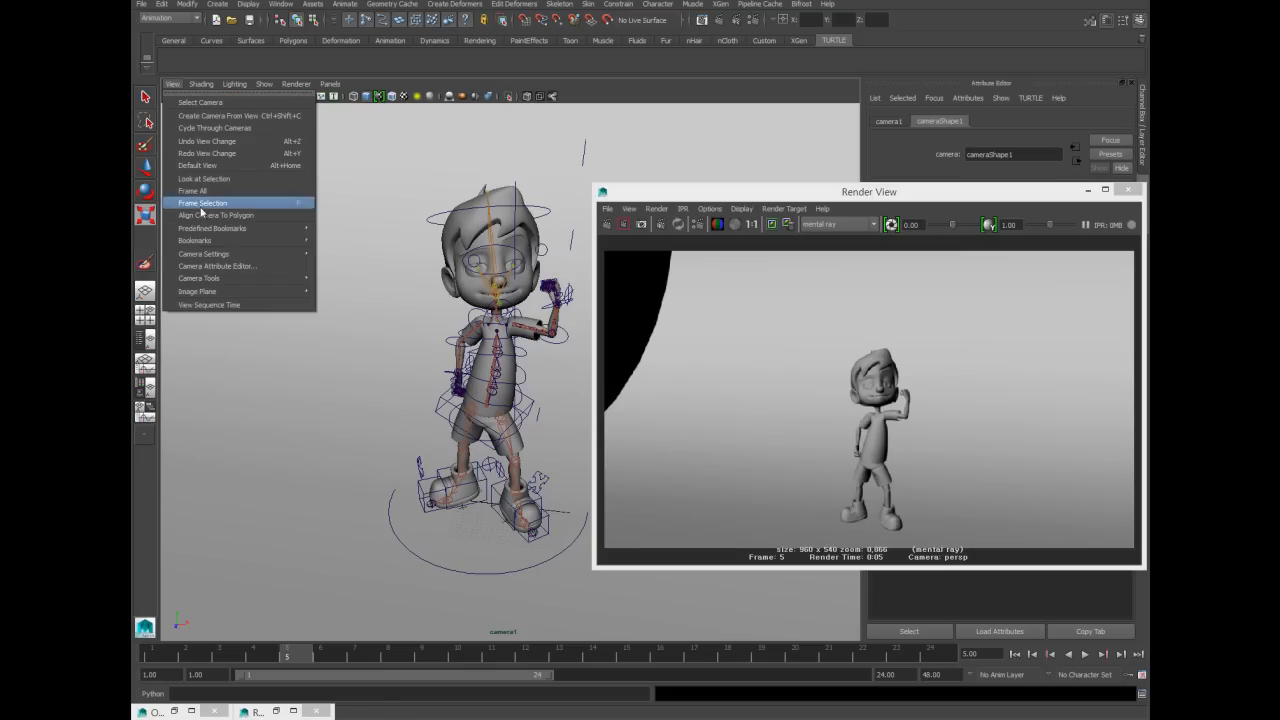
{"action": "mouse_move", "coordinate": [270, 254]}
{"action": "left_click", "coordinate": [358, 323]}
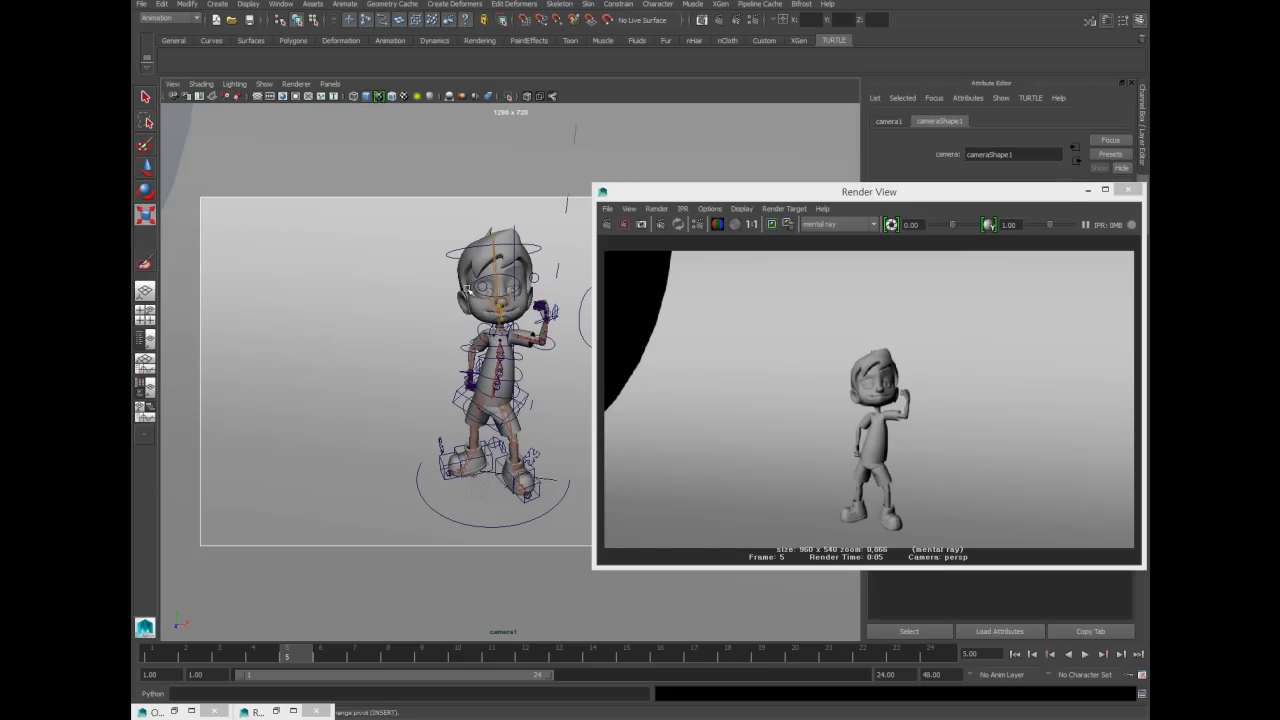
{"action": "left_click", "coordinate": [1128, 190]}
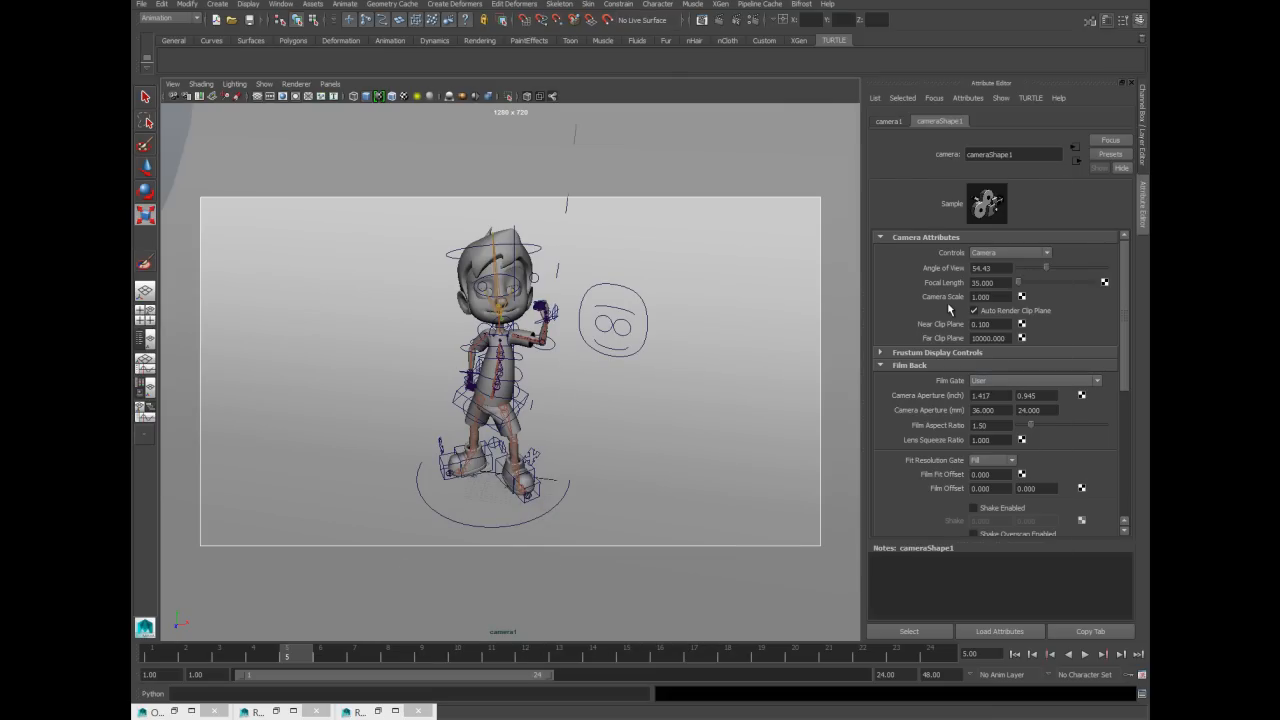
Step: Check the camera's transform and shape attributes, and shift the camera so the boy sits slightly lower within the resolution gate
{"action": "left_click", "coordinate": [897, 122]}
{"action": "left_click", "coordinate": [940, 121]}
{"action": "middle_click_drag", "start_coordinate": [423, 286], "coordinate": [405, 305], "text": "alt"}
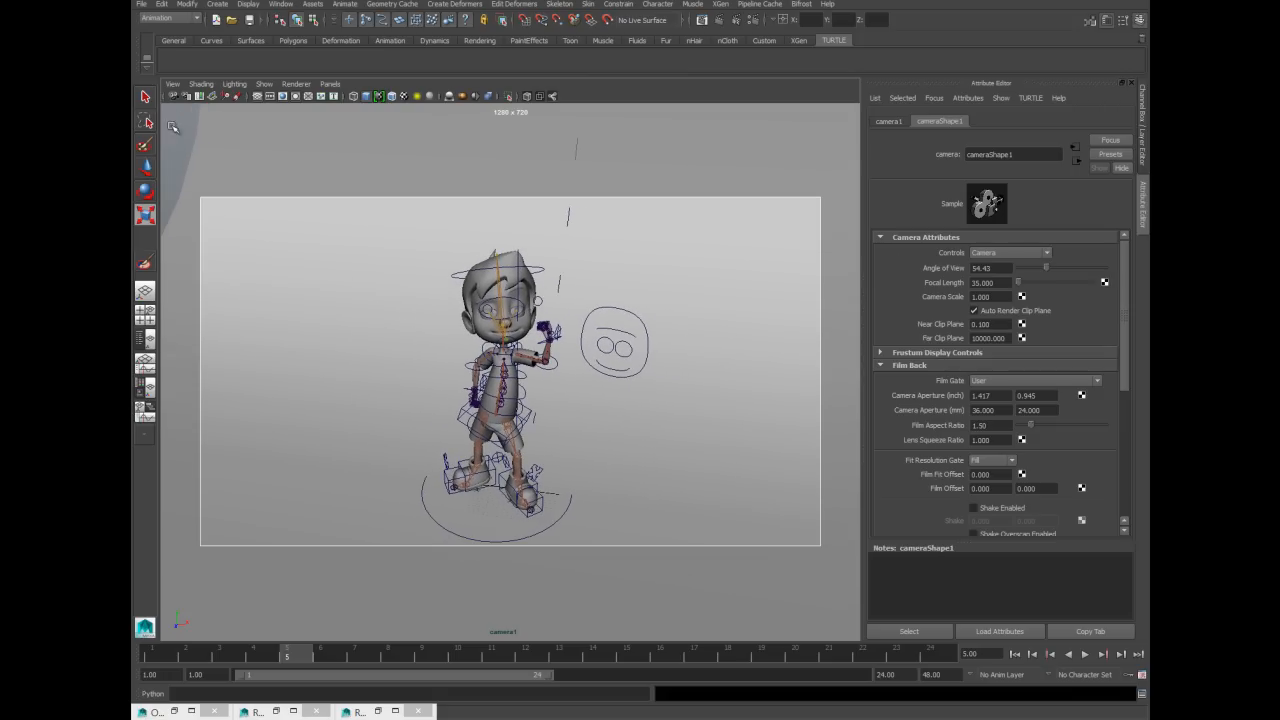
Step: Select the resolution gate display again in the new camera's view settings
{"action": "left_click", "coordinate": [172, 84]}
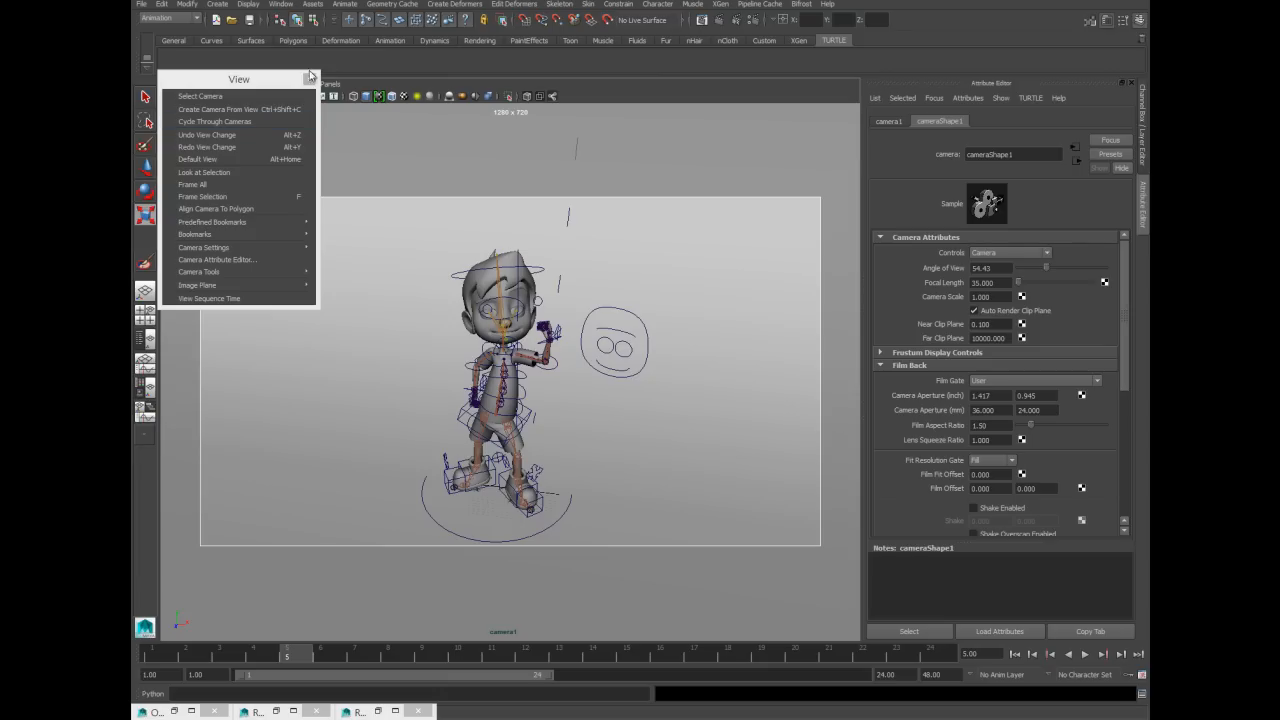
{"action": "left_click", "coordinate": [309, 78]}
{"action": "left_click", "coordinate": [172, 84]}
{"action": "mouse_move", "coordinate": [204, 254]}
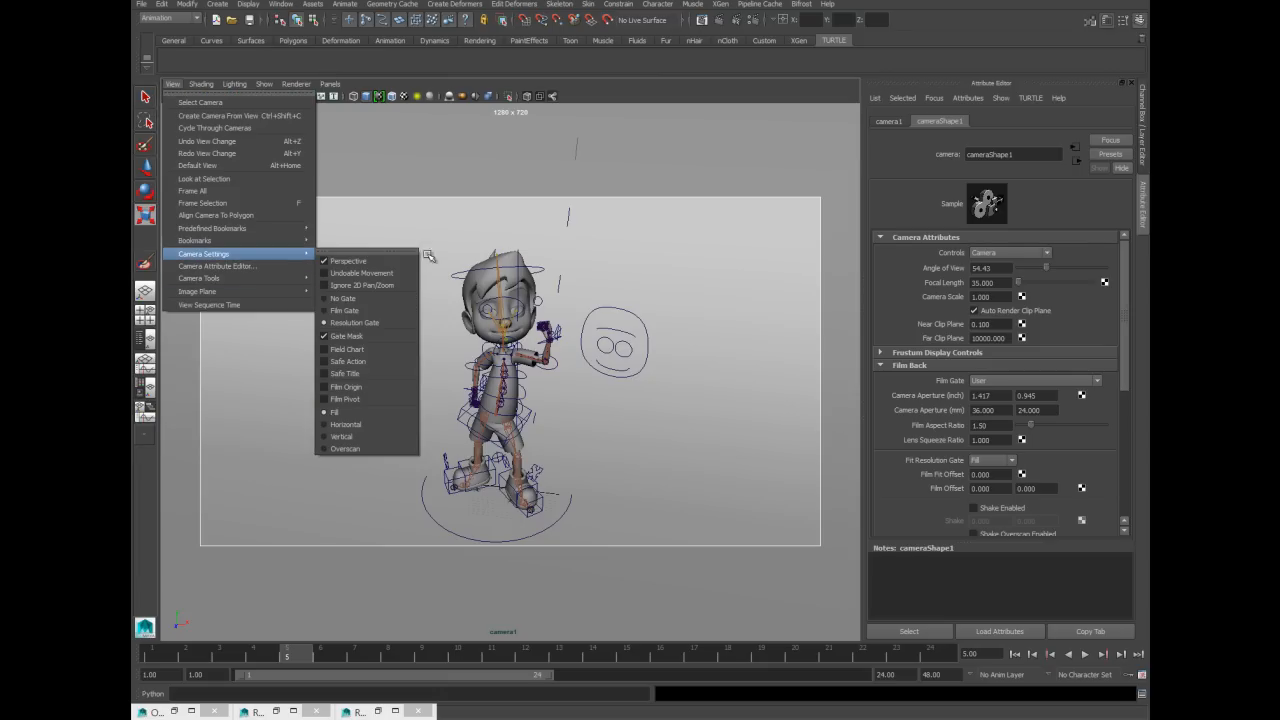
{"action": "left_click", "coordinate": [350, 323]}
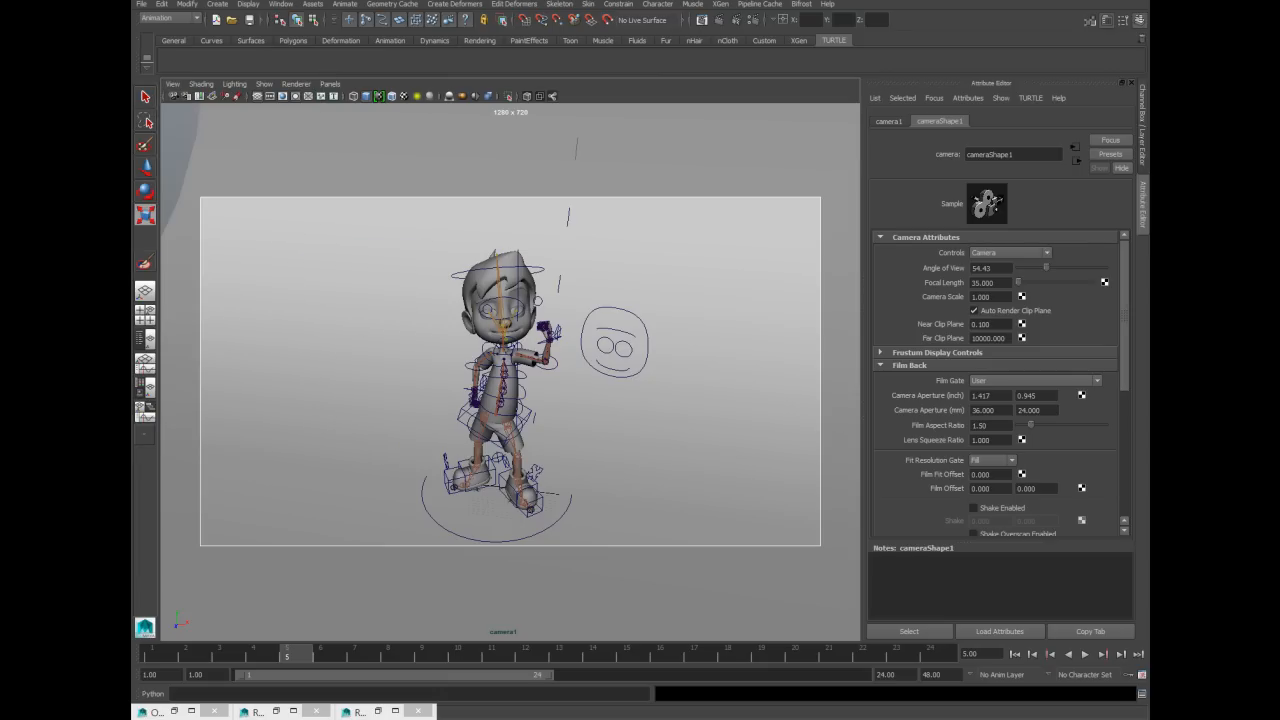
Step: Orbit and shift the camera slightly so the boy is centred and seen at a small angle within the resolution gate
{"action": "left_click", "coordinate": [1142, 140]}
{"action": "mouse_move", "coordinate": [537, 288]}
{"action": "left_mouse_down", "text": "alt"}
{"action": "mouse_move", "coordinate": [558, 290]}
{"action": "mouse_move", "coordinate": [537, 296]}
{"action": "left_mouse_up", "text": "alt"}
{"action": "middle_click_drag", "start_coordinate": [537, 296], "coordinate": [530, 281], "text": "alt"}
{"action": "key", "text": "space"}
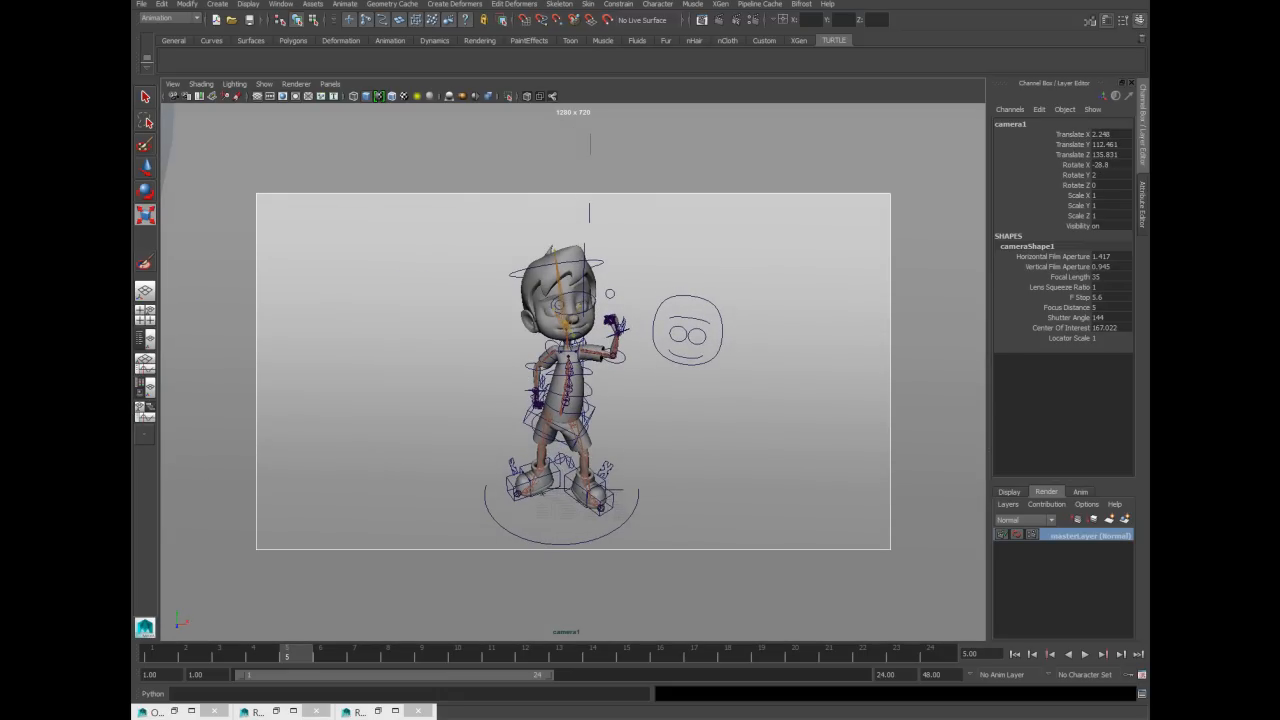
Step: Lock all of the camera's translate, rotate, scale and visibility channels
{"action": "left_click_drag", "start_coordinate": [1054, 134], "coordinate": [1058, 191]}
{"action": "right_click", "coordinate": [1061, 206]}
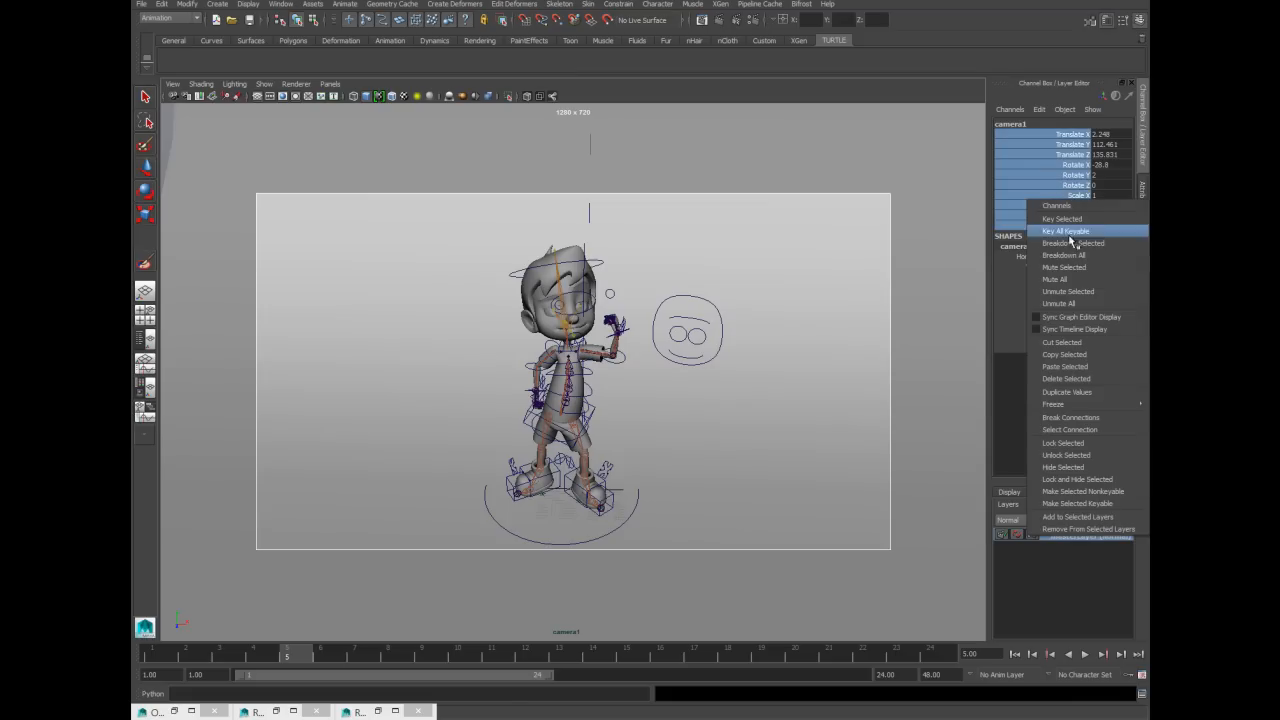
{"action": "left_click", "coordinate": [1053, 442]}
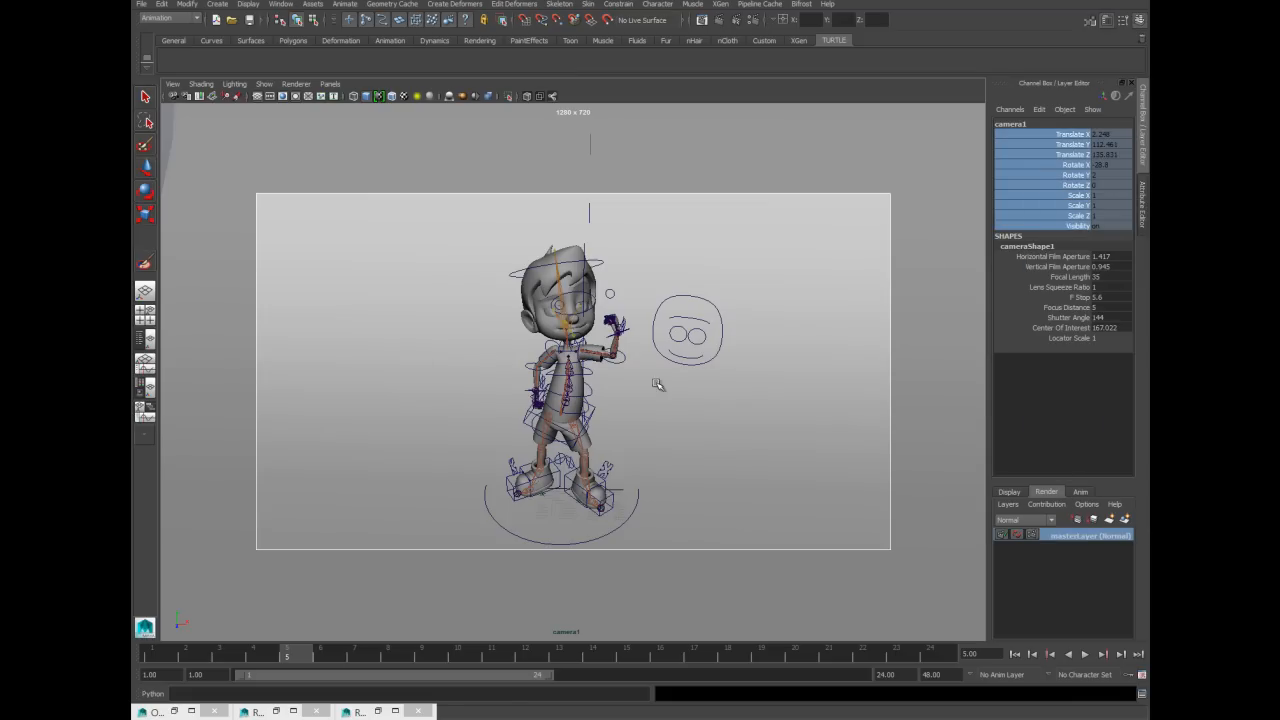
Step: Show the perspective view in place of the top view and frame the boy with the surrounding backdrop
{"action": "key", "text": "space"}
{"action": "key", "text": "space"}
{"action": "key", "text": "space"}
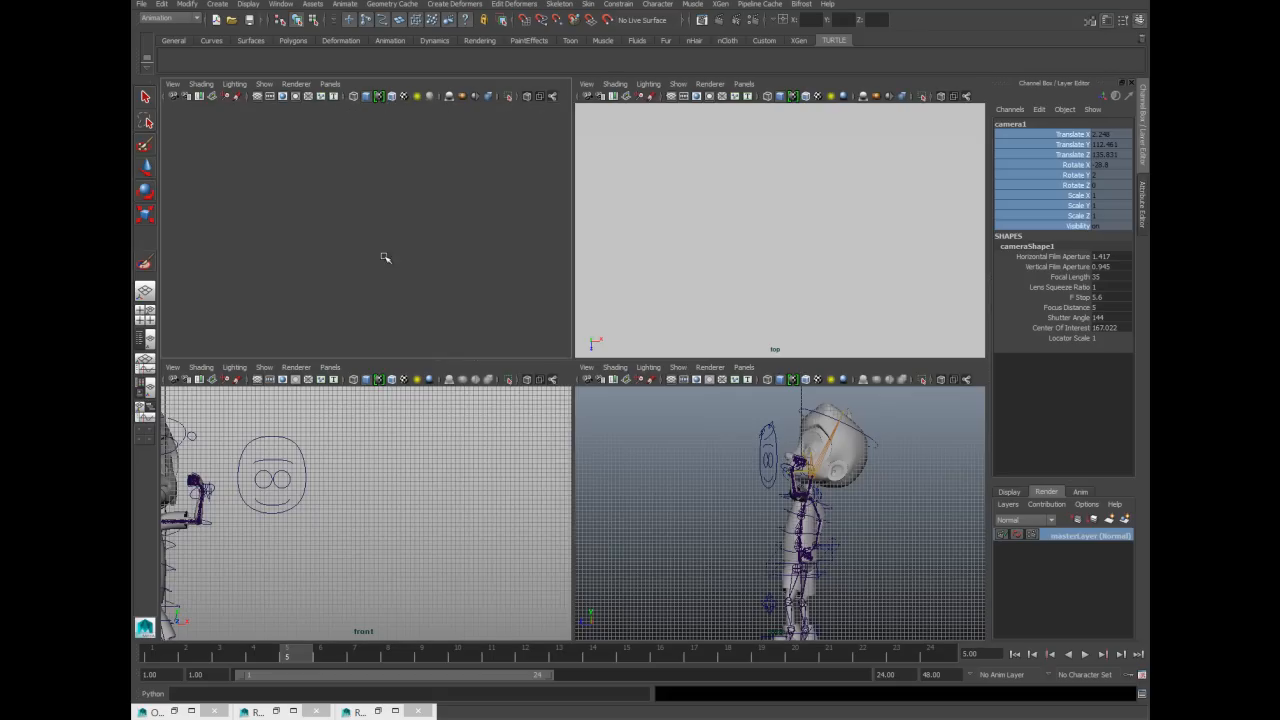
{"action": "key", "text": "space"}
{"action": "left_click_drag", "start_coordinate": [734, 222], "coordinate": [737, 161]}
{"action": "left_click_drag", "start_coordinate": [709, 272], "coordinate": [739, 283], "text": "alt"}
{"action": "key", "text": "space"}
{"action": "right_click_drag", "start_coordinate": [734, 286], "coordinate": [534, 320], "text": "alt"}
{"action": "left_click_drag", "start_coordinate": [650, 334], "coordinate": [490, 325], "text": "alt"}
{"action": "left_click_drag", "start_coordinate": [320, 266], "coordinate": [405, 331]}
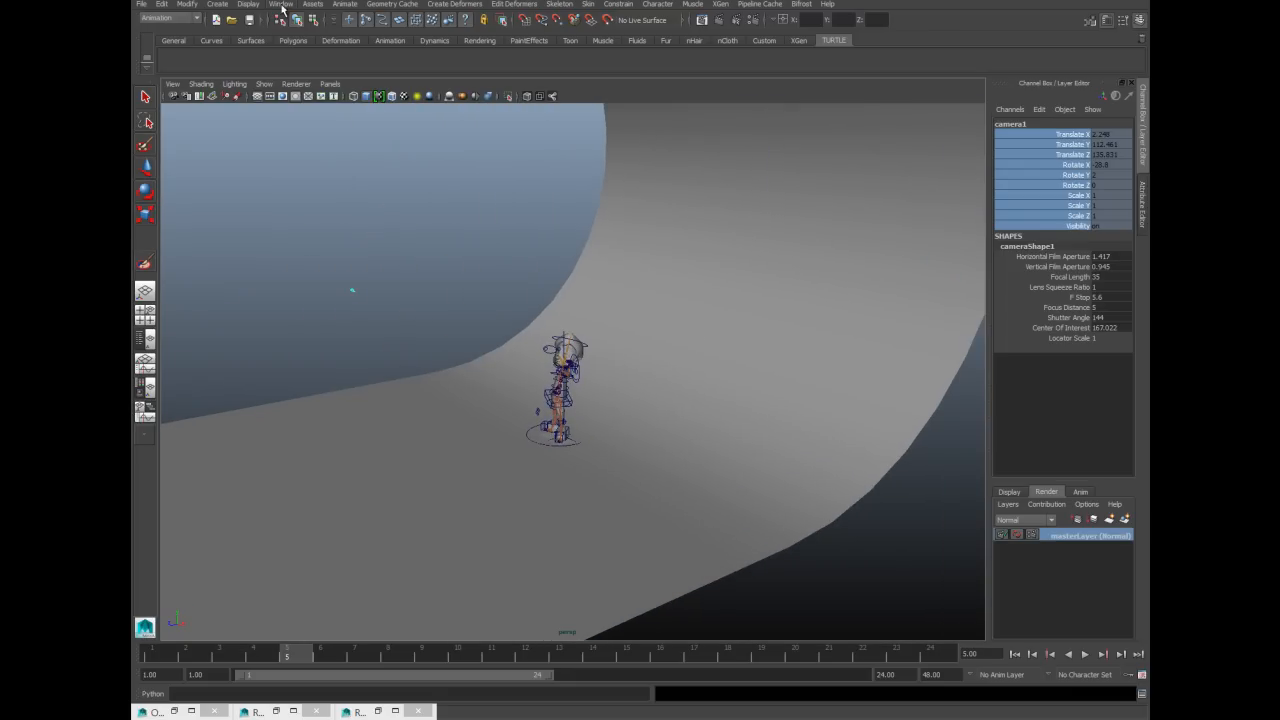
Step: Create a directional light and scale it up uniformly to about 134
{"action": "left_click", "coordinate": [217, 4]}
{"action": "mouse_move", "coordinate": [230, 59]}
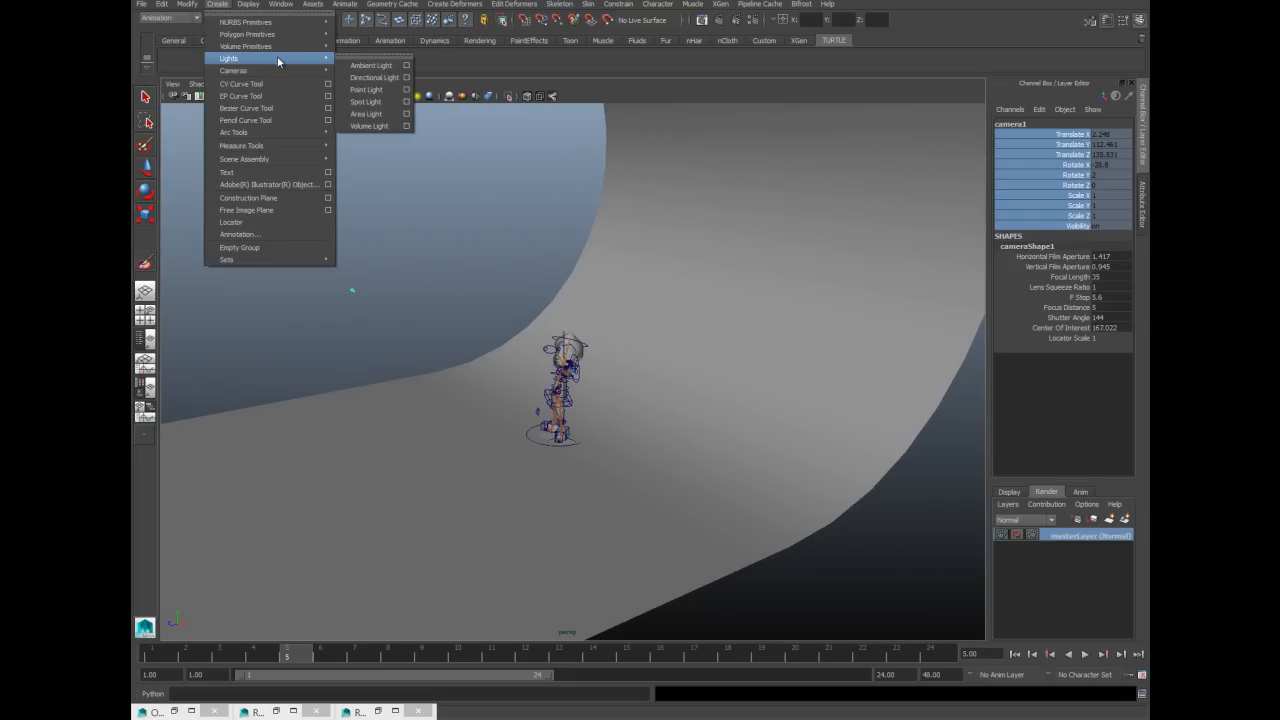
{"action": "left_click", "coordinate": [366, 77]}
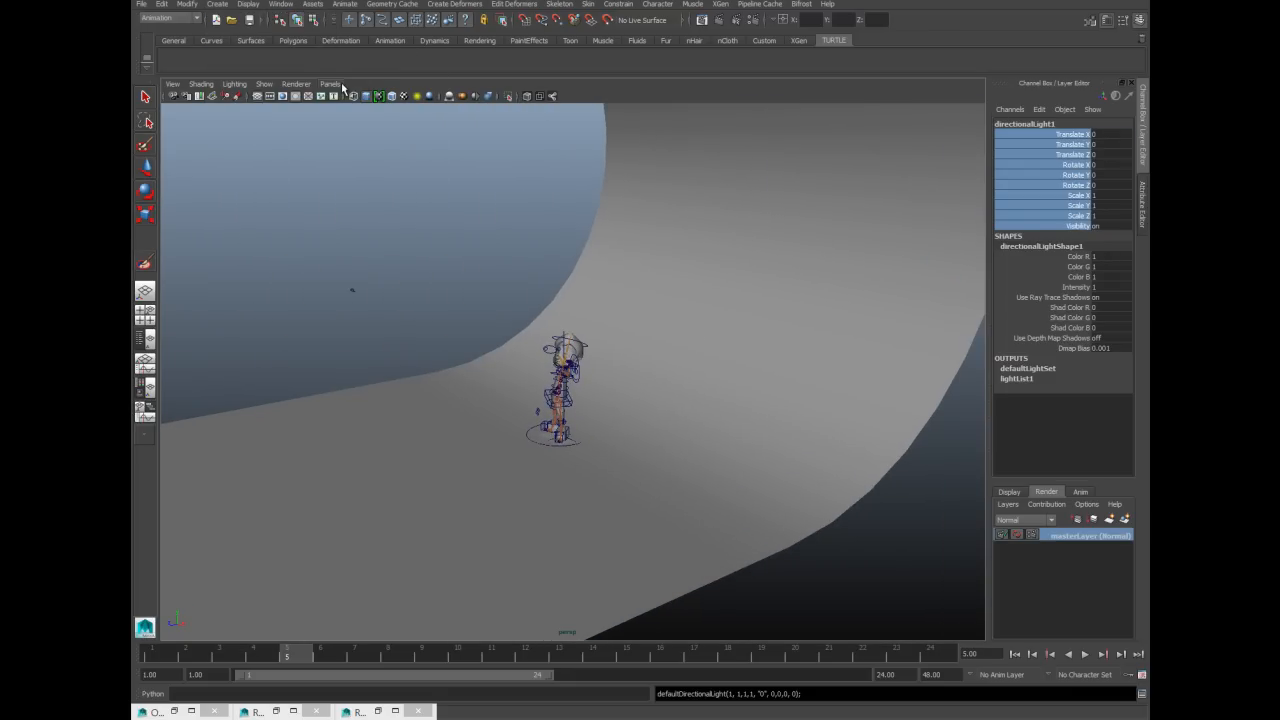
{"action": "key", "text": "r"}
{"action": "left_click_drag", "start_coordinate": [560, 437], "coordinate": [786, 460]}
Step: Raise the directional light beside the boy to about Y 86 and rotate it to about -47, 14, -15 degrees
{"action": "key", "text": "e"}
{"action": "left_click_drag", "start_coordinate": [526, 403], "coordinate": [527, 350]}
{"action": "key", "text": "w"}
{"action": "left_click_drag", "start_coordinate": [556, 414], "coordinate": [552, 344]}
{"action": "key", "text": "e"}
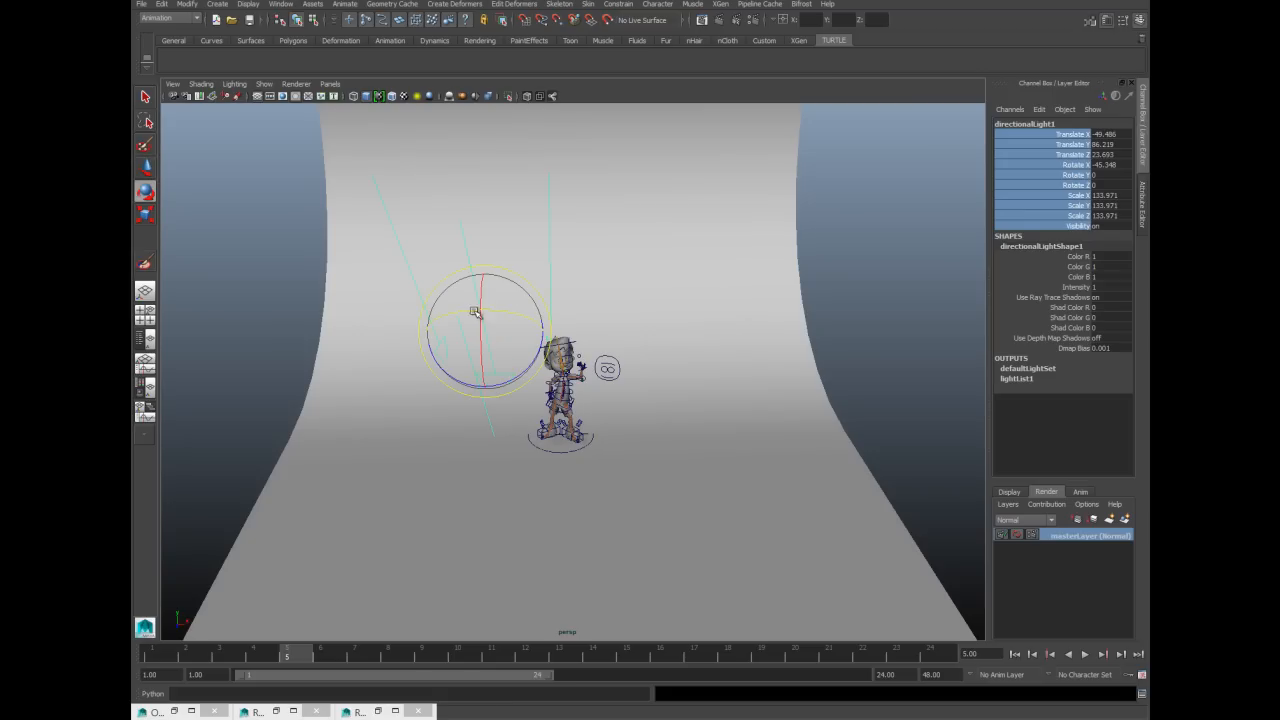
{"action": "left_click_drag", "start_coordinate": [503, 309], "coordinate": [512, 312]}
Step: Check the directional light's raytrace shadow attributes
{"action": "key", "text": "space"}
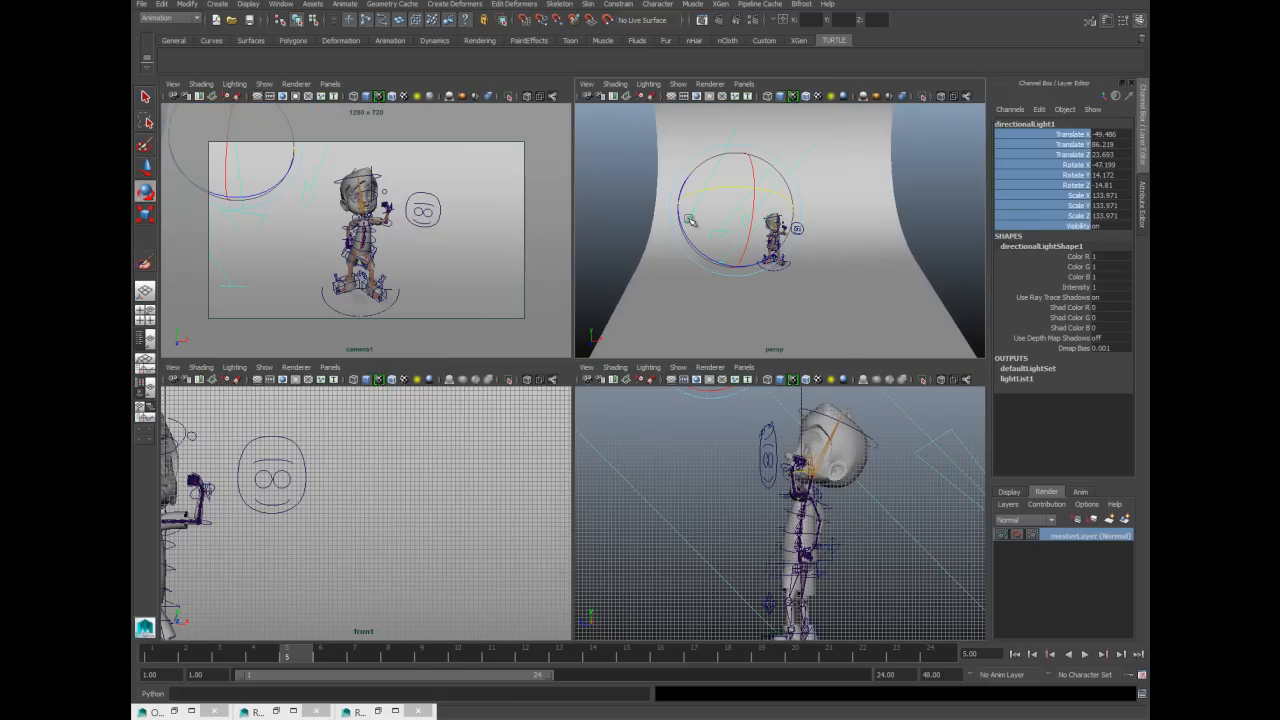
{"action": "key", "text": "space"}
{"action": "key", "text": "ctrl+a"}
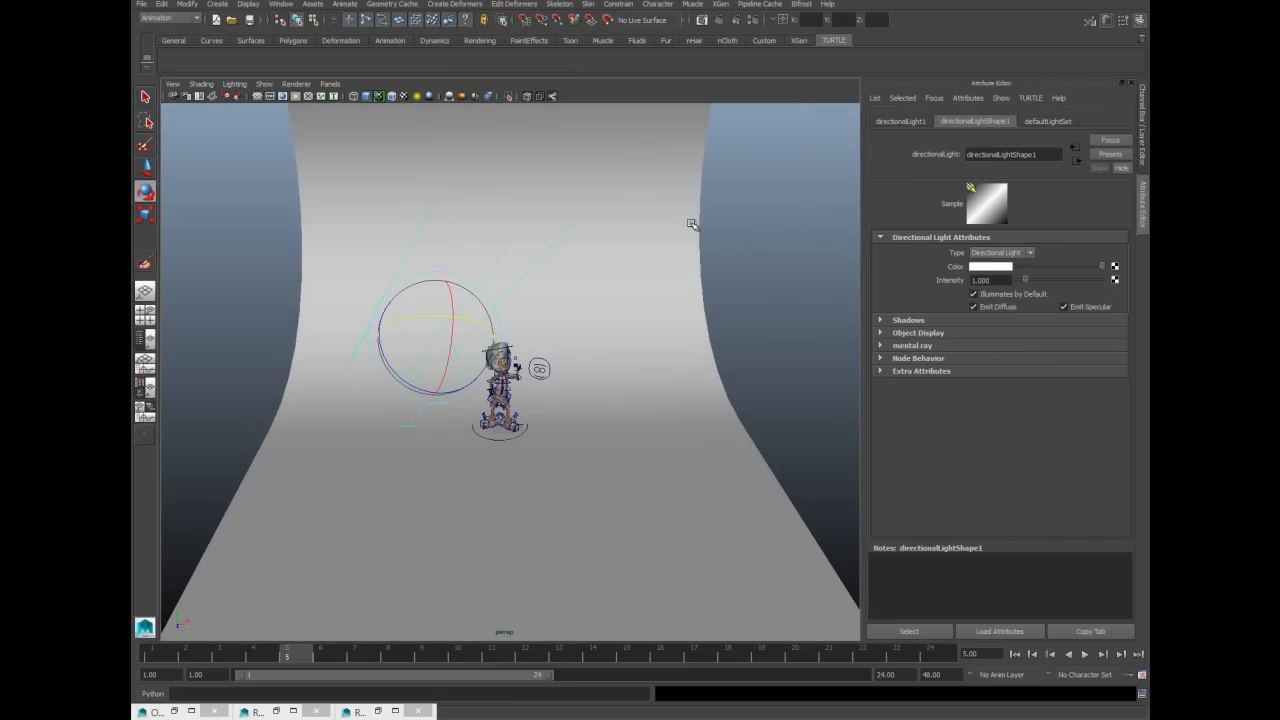
{"action": "left_click", "coordinate": [908, 320]}
{"action": "scroll", "coordinate": [908, 335], "scroll_direction": "down", "scroll_amount": 5}
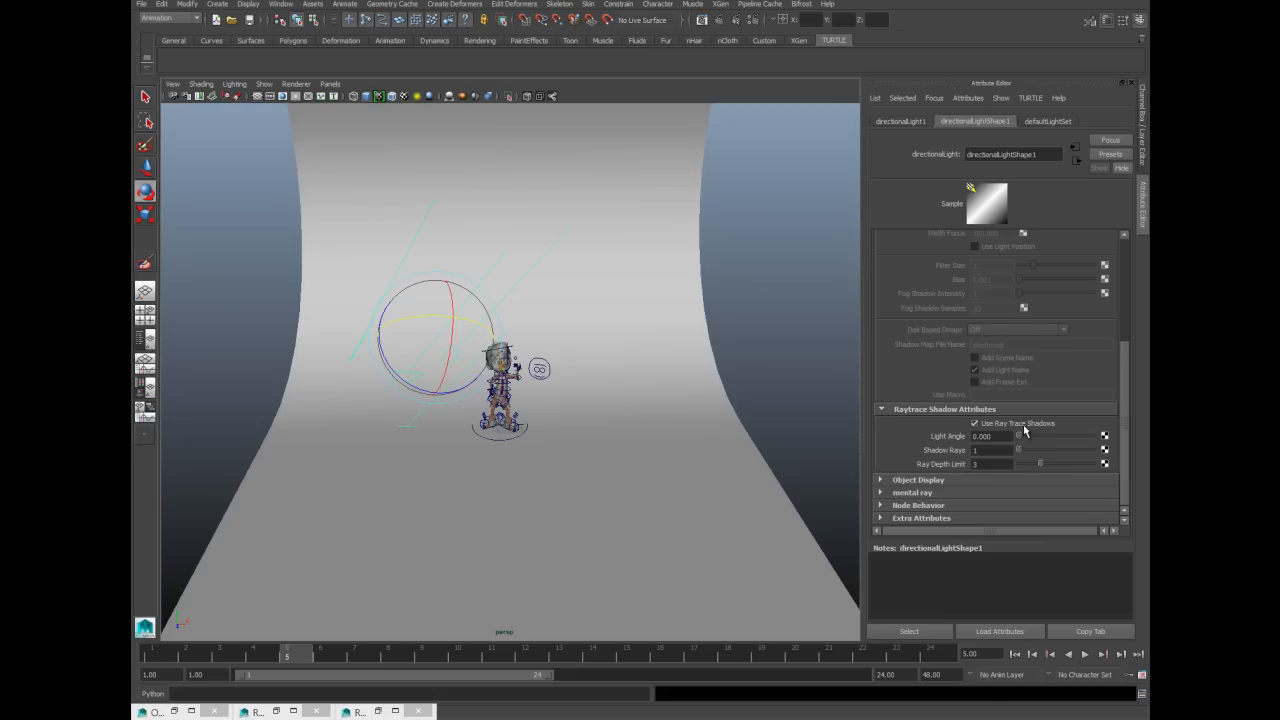
Step: Render the frame through camera1 in the Render View and move that window clear of the other controls
{"action": "key", "text": "space"}
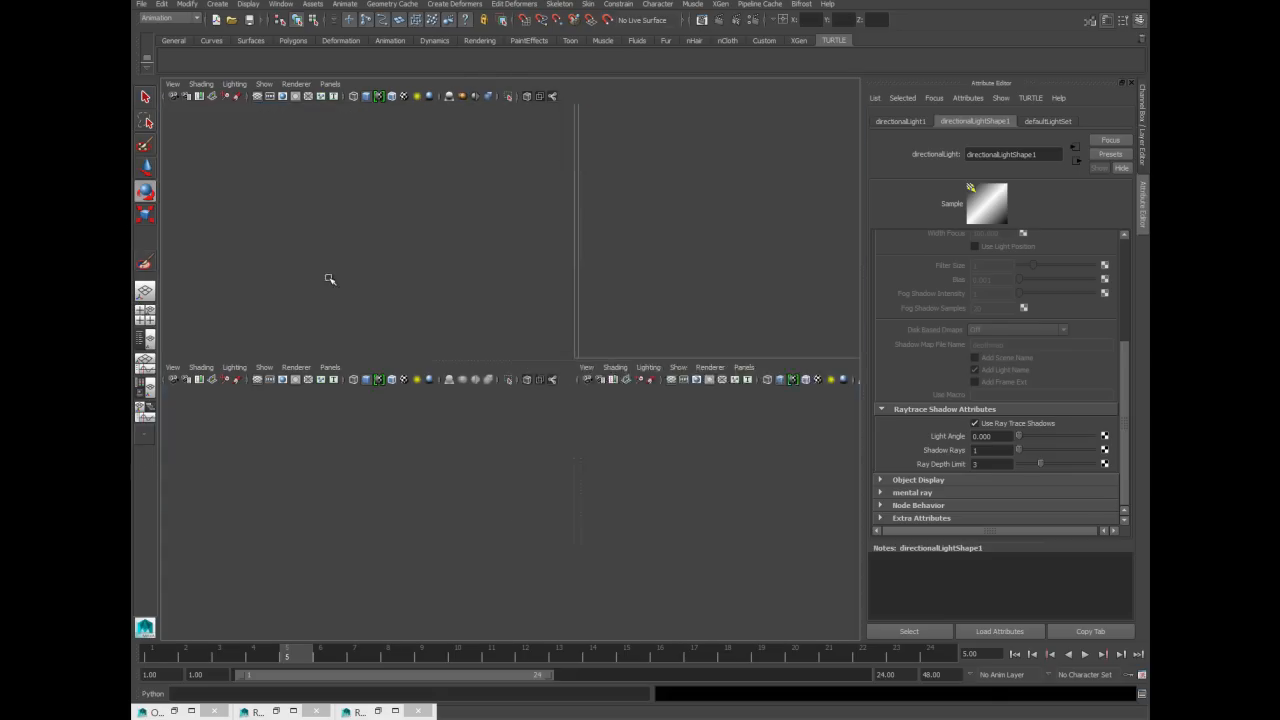
{"action": "key", "text": "space"}
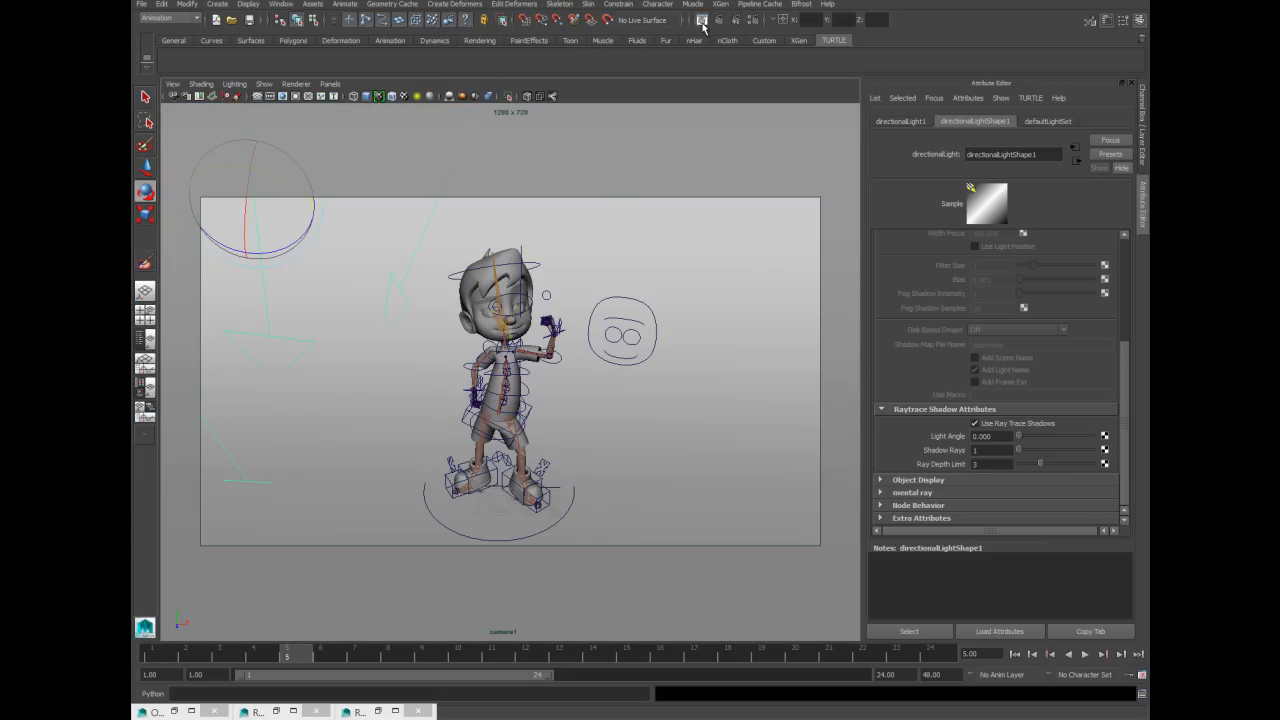
{"action": "left_click", "coordinate": [702, 20]}
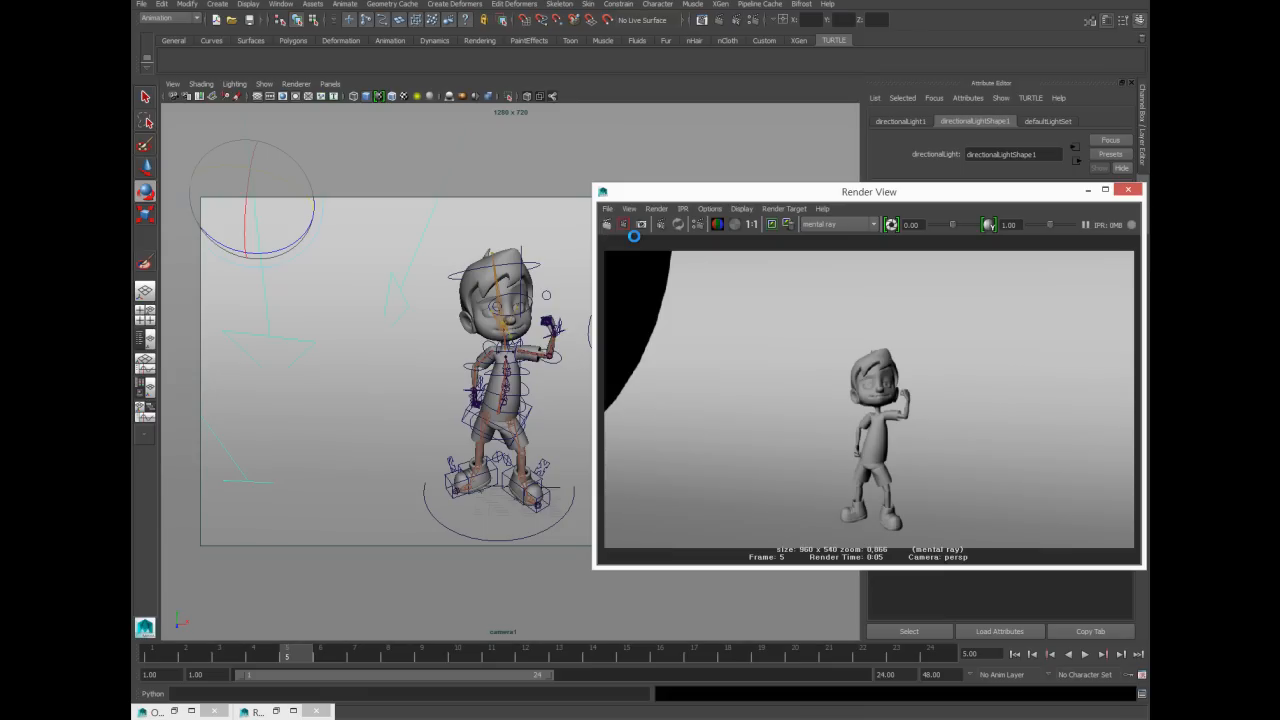
{"action": "left_click", "coordinate": [623, 225]}
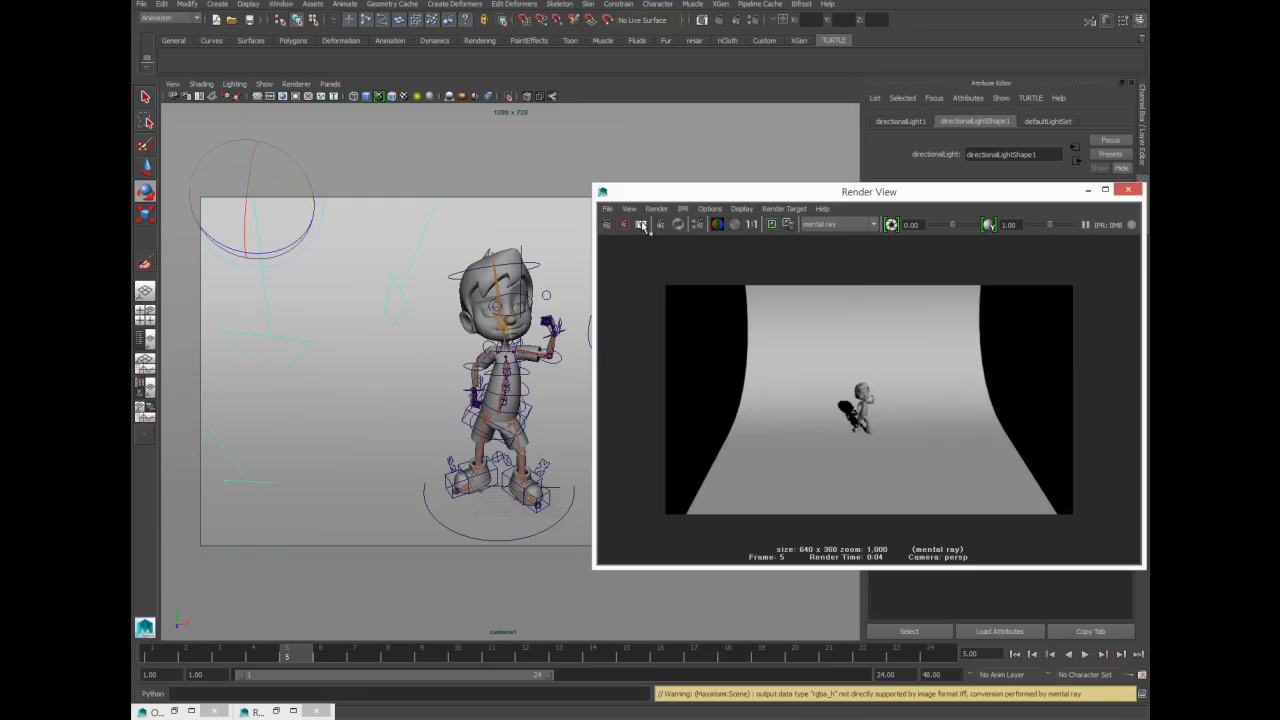
{"action": "left_click", "coordinate": [655, 209]}
{"action": "mouse_move", "coordinate": [672, 277]}
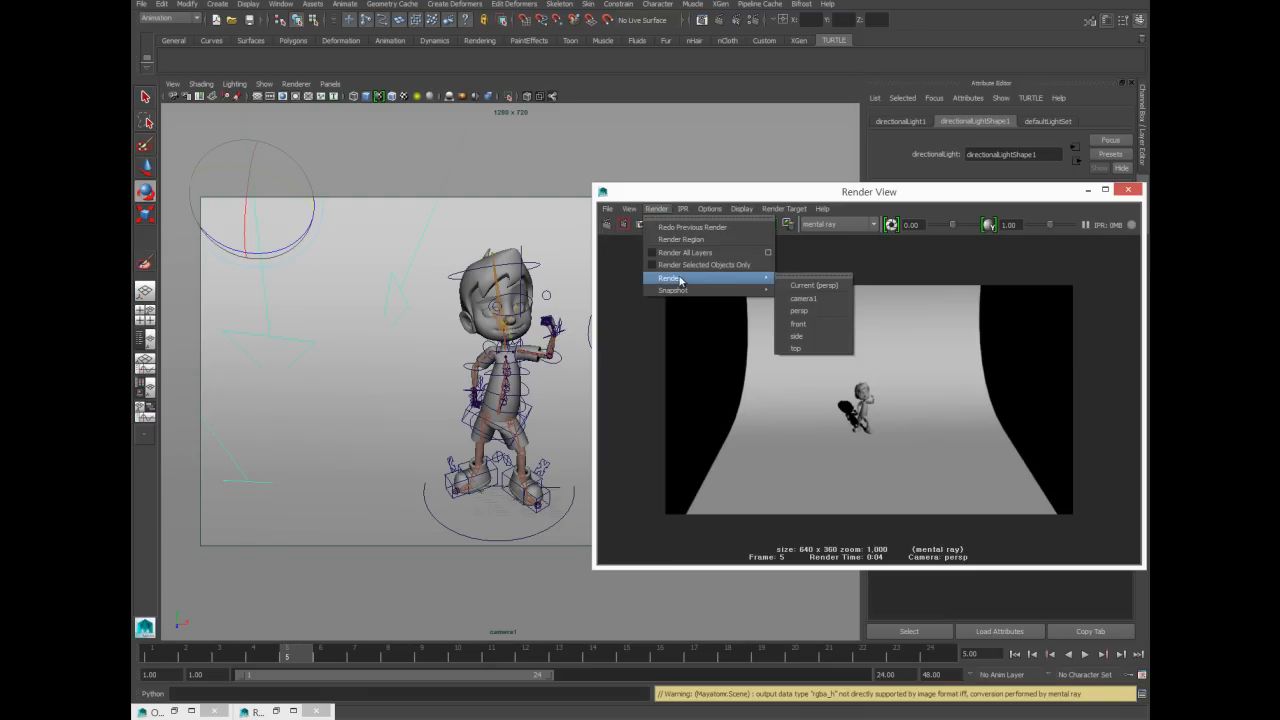
{"action": "left_click", "coordinate": [826, 297]}
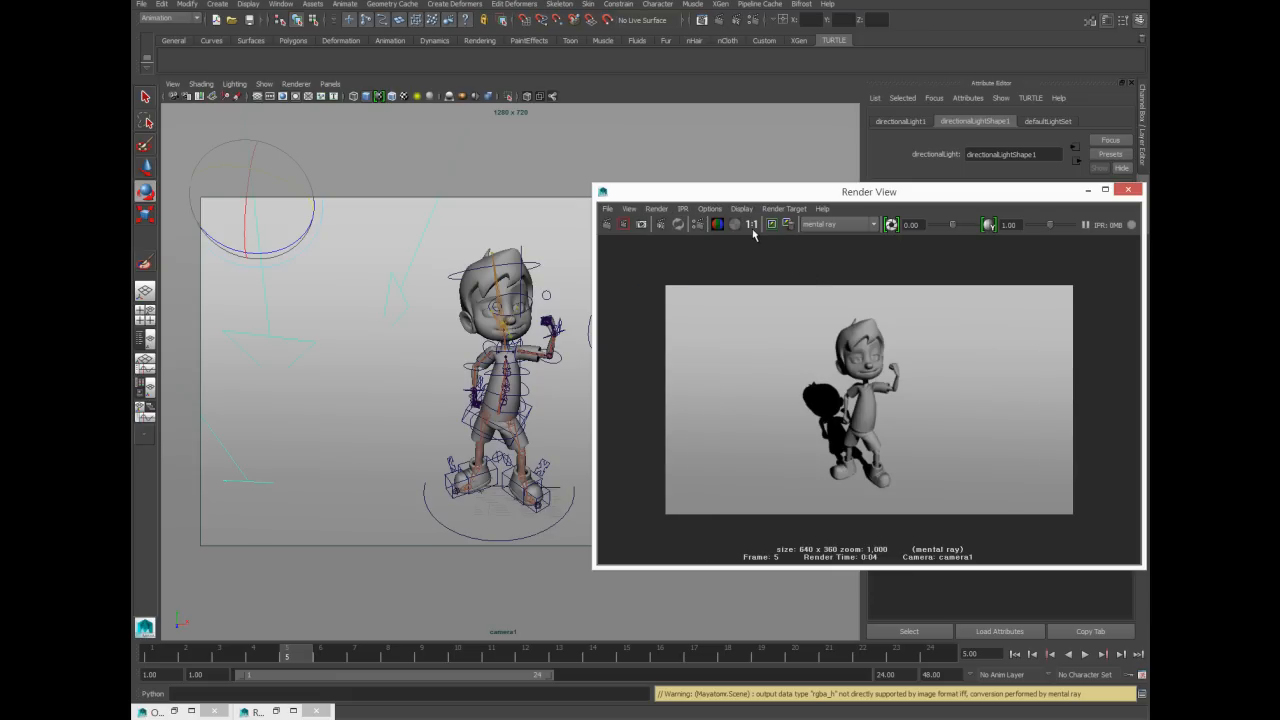
{"action": "left_click_drag", "start_coordinate": [757, 192], "coordinate": [712, 34]}
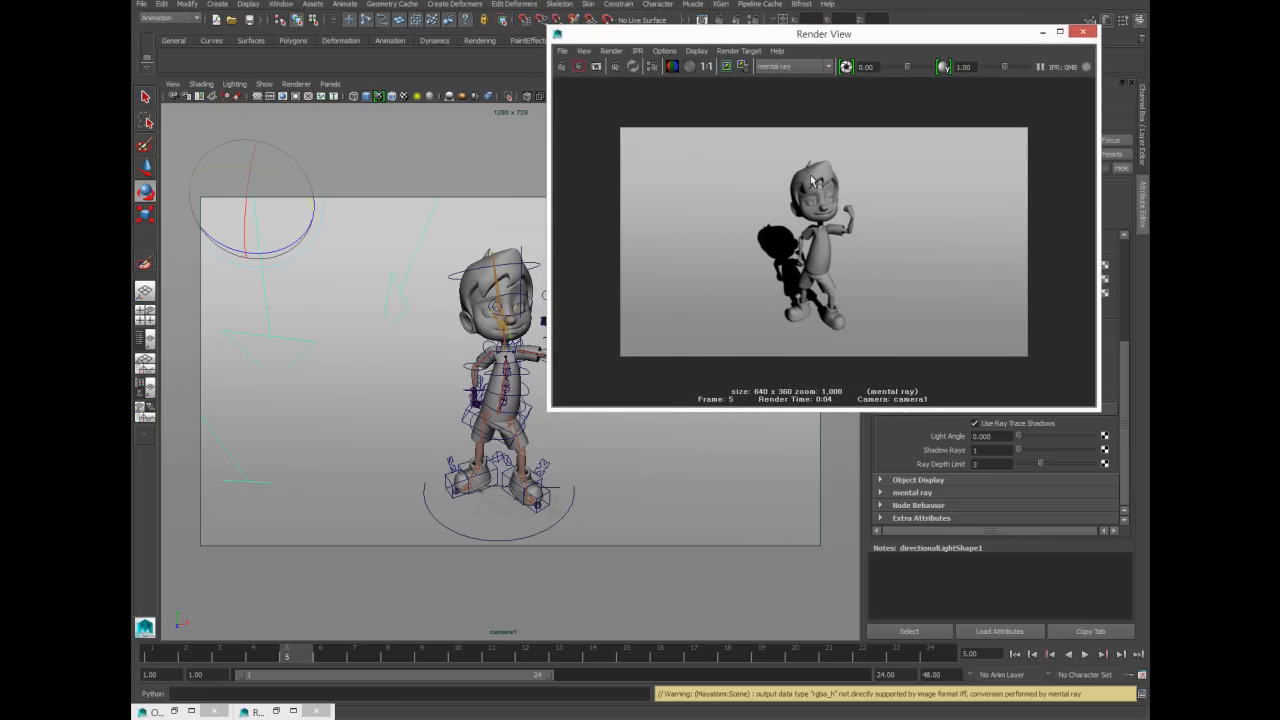
{"action": "left_click_drag", "start_coordinate": [694, 42], "coordinate": [666, 176]}
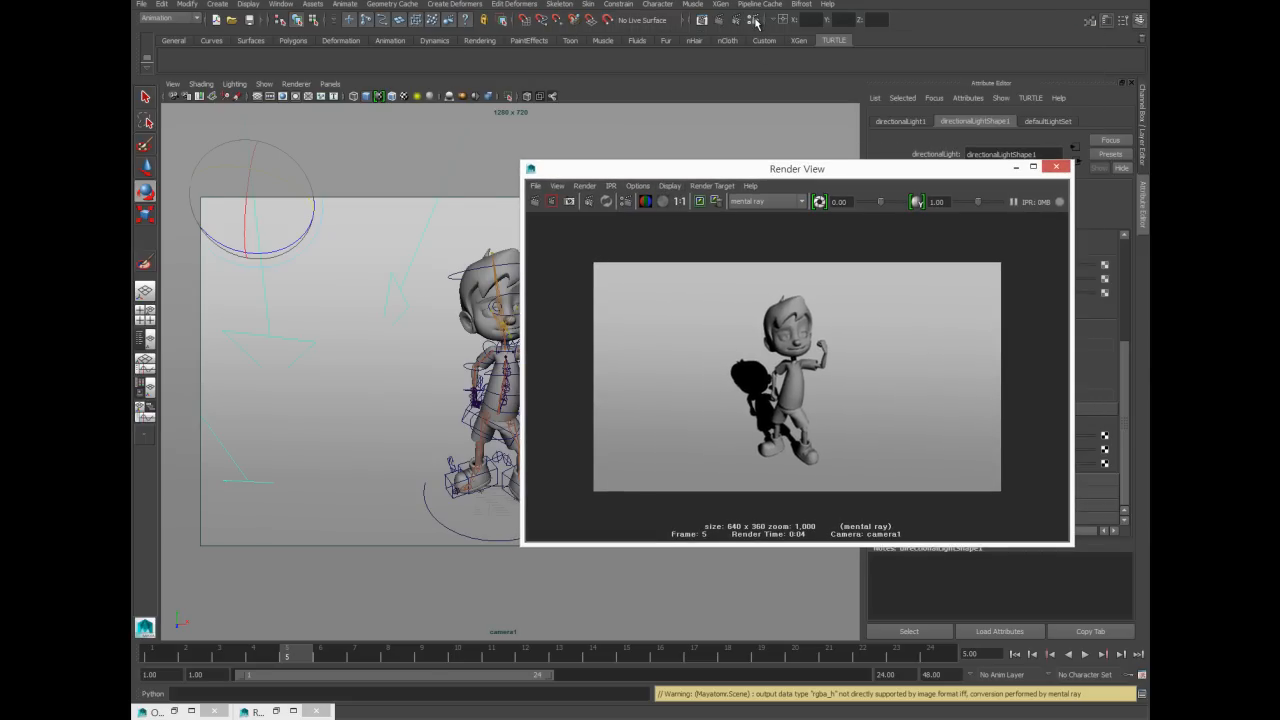
Step: Enable Final Gathering in the mental ray indirect lighting settings and set its accuracy to 100
{"action": "left_click", "coordinate": [755, 21]}
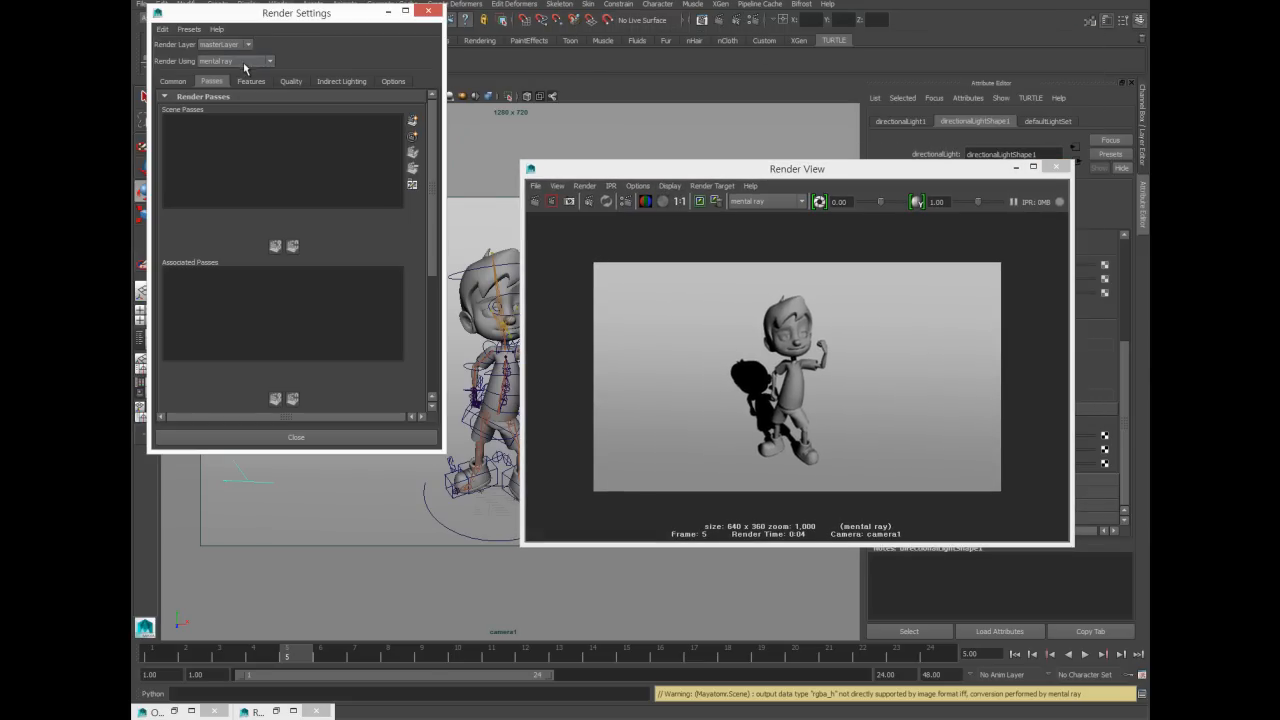
{"action": "left_click", "coordinate": [171, 82]}
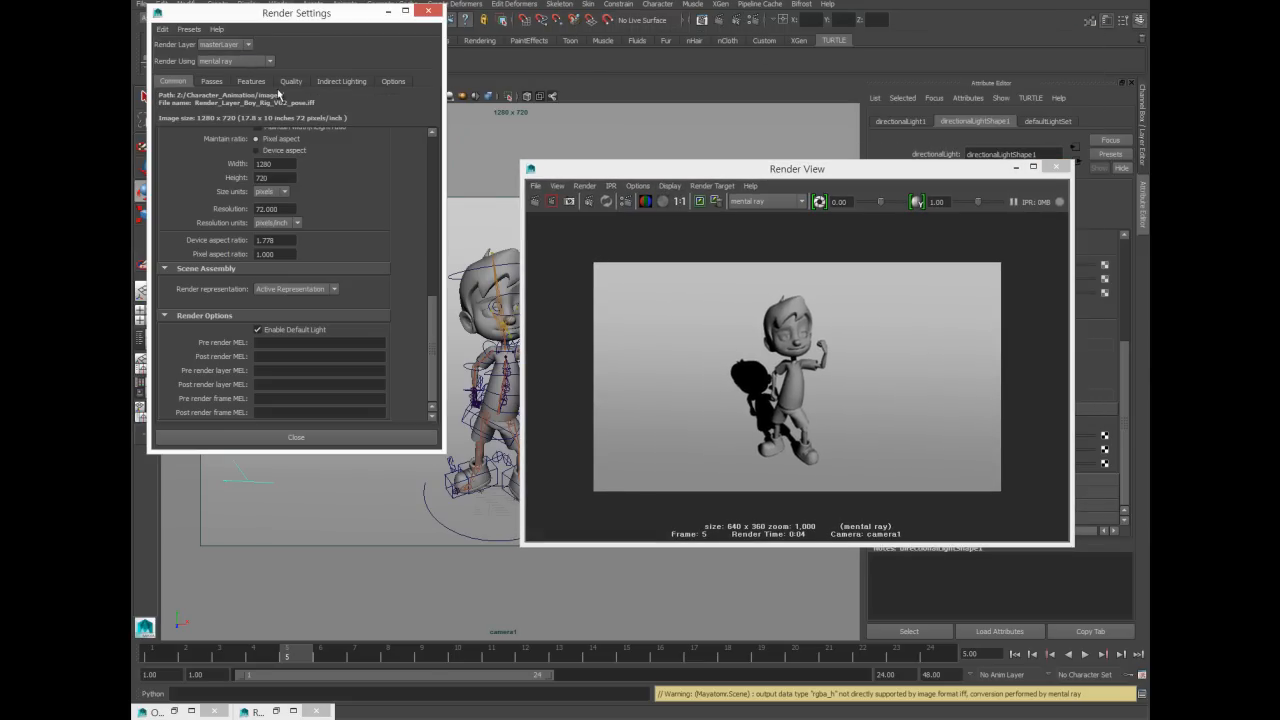
{"action": "left_click", "coordinate": [338, 82]}
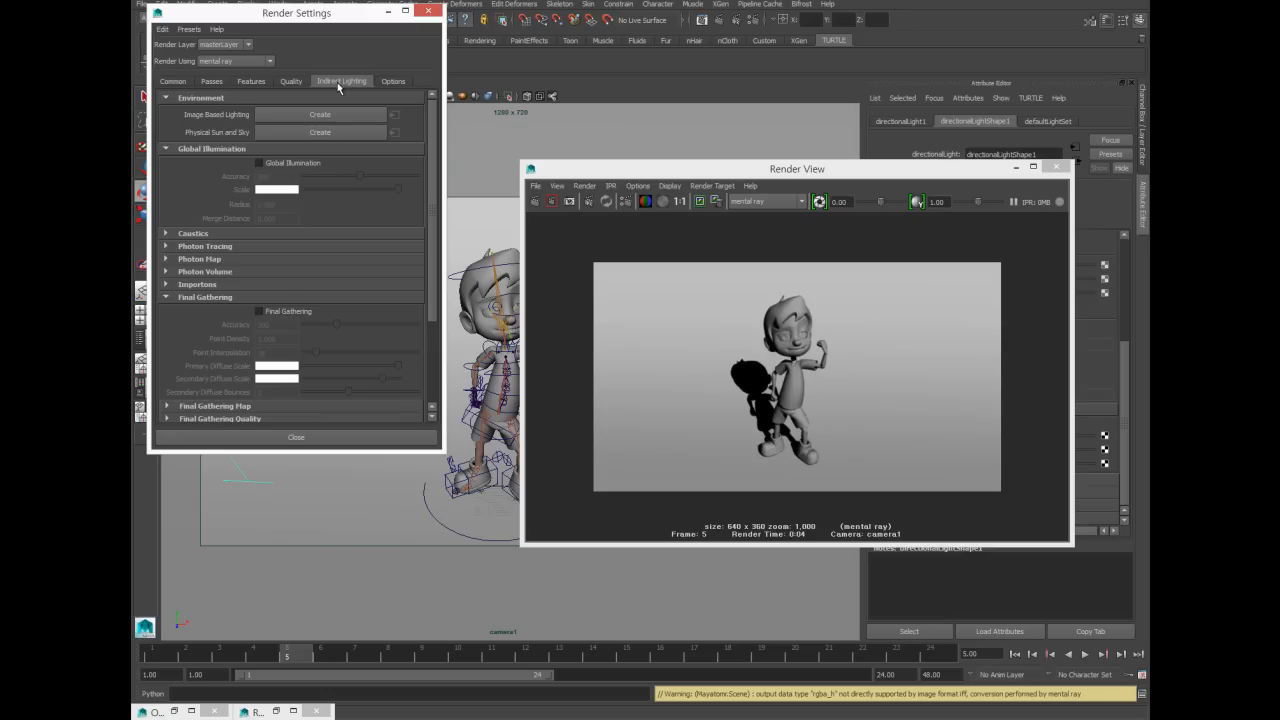
{"action": "left_click", "coordinate": [275, 311]}
{"action": "double_click", "coordinate": [262, 325]}
{"action": "type", "text": "100"}
{"action": "key", "text": "Return"}
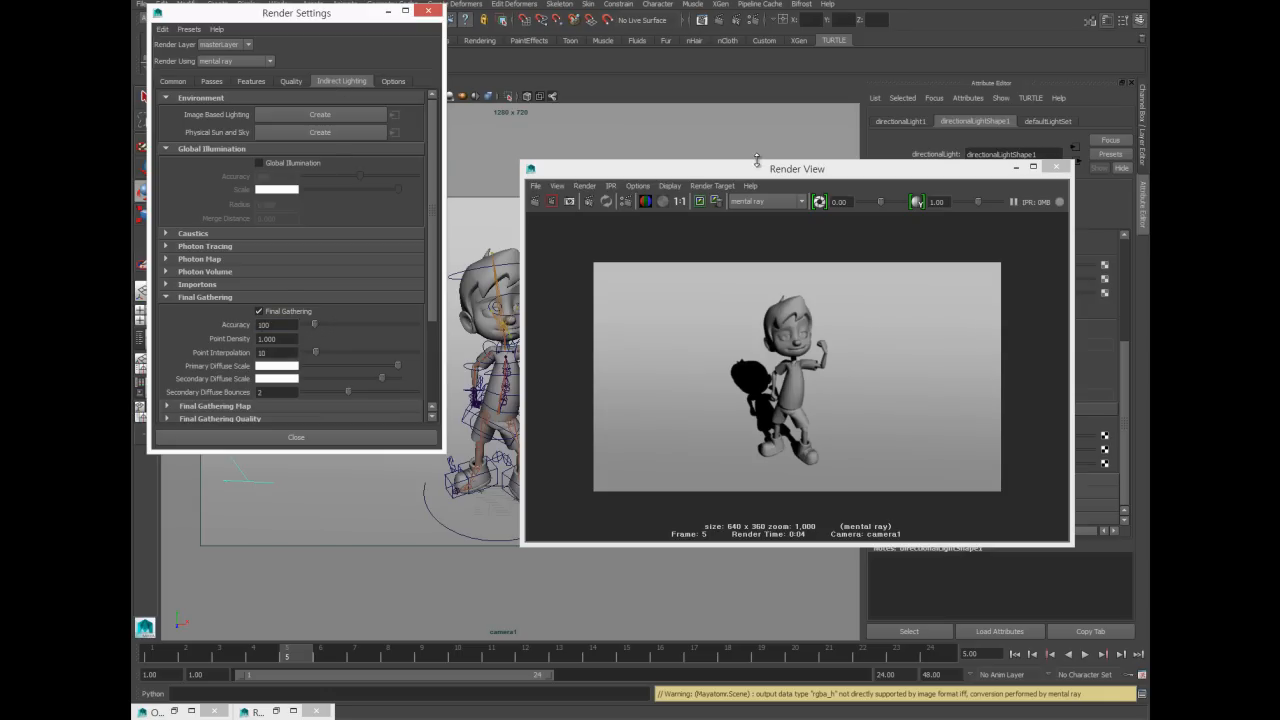
Step: Render the frame with Final Gathering and keep the image in the Render View
{"action": "left_click", "coordinate": [338, 270]}
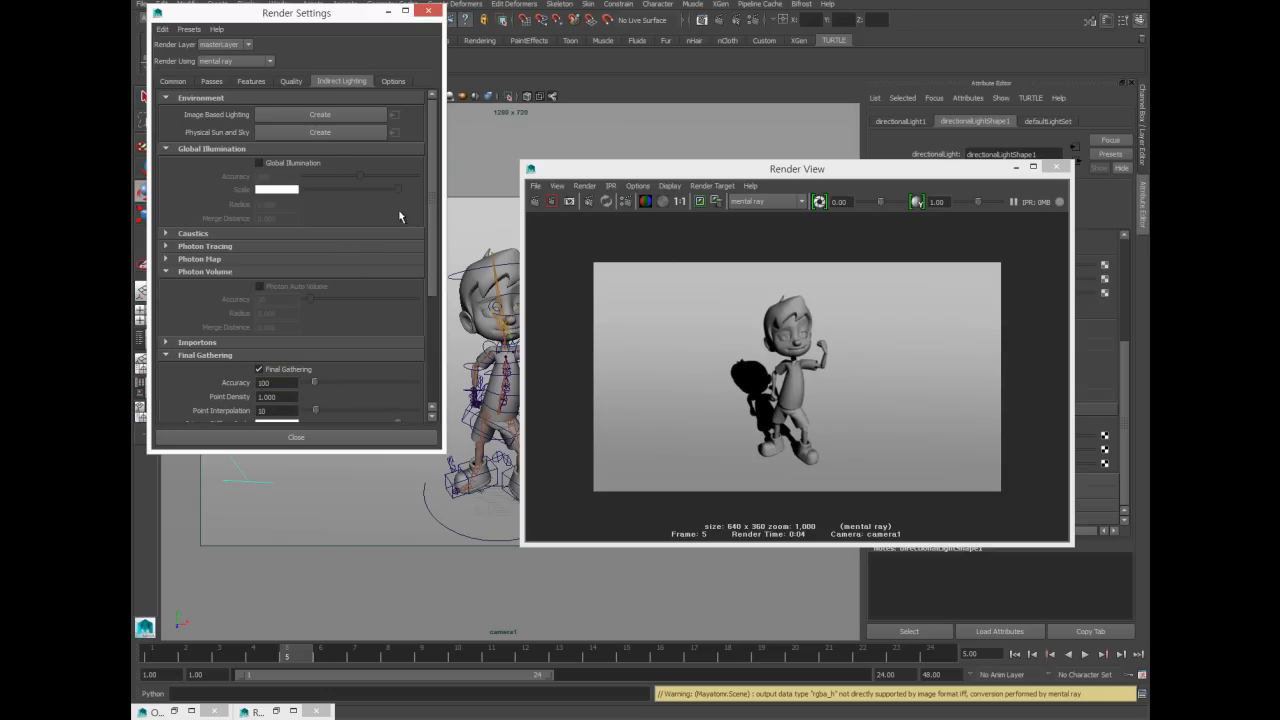
{"action": "left_click", "coordinate": [534, 201]}
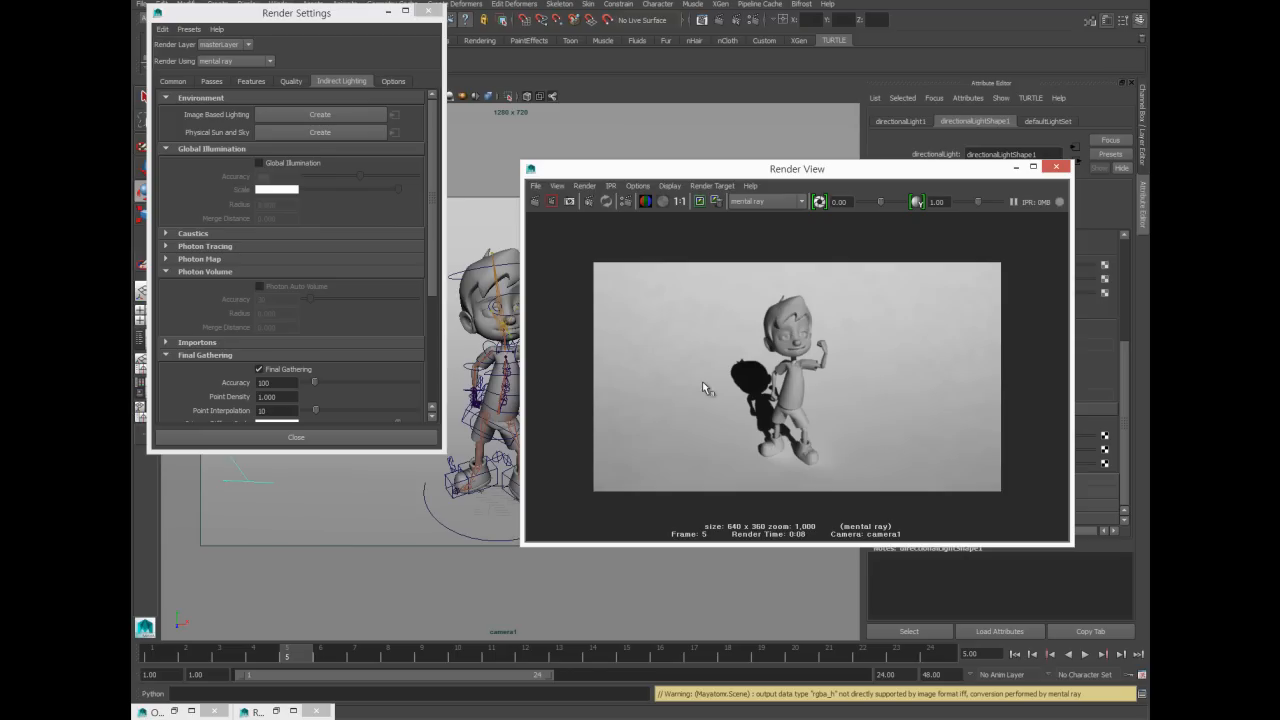
{"action": "left_click", "coordinate": [700, 201]}
Step: Render the frame without Final Gathering to compare it with the kept image, and turn Final Gathering back on
{"action": "left_click", "coordinate": [259, 369]}
{"action": "left_click", "coordinate": [538, 202]}
{"action": "left_click", "coordinate": [538, 202]}
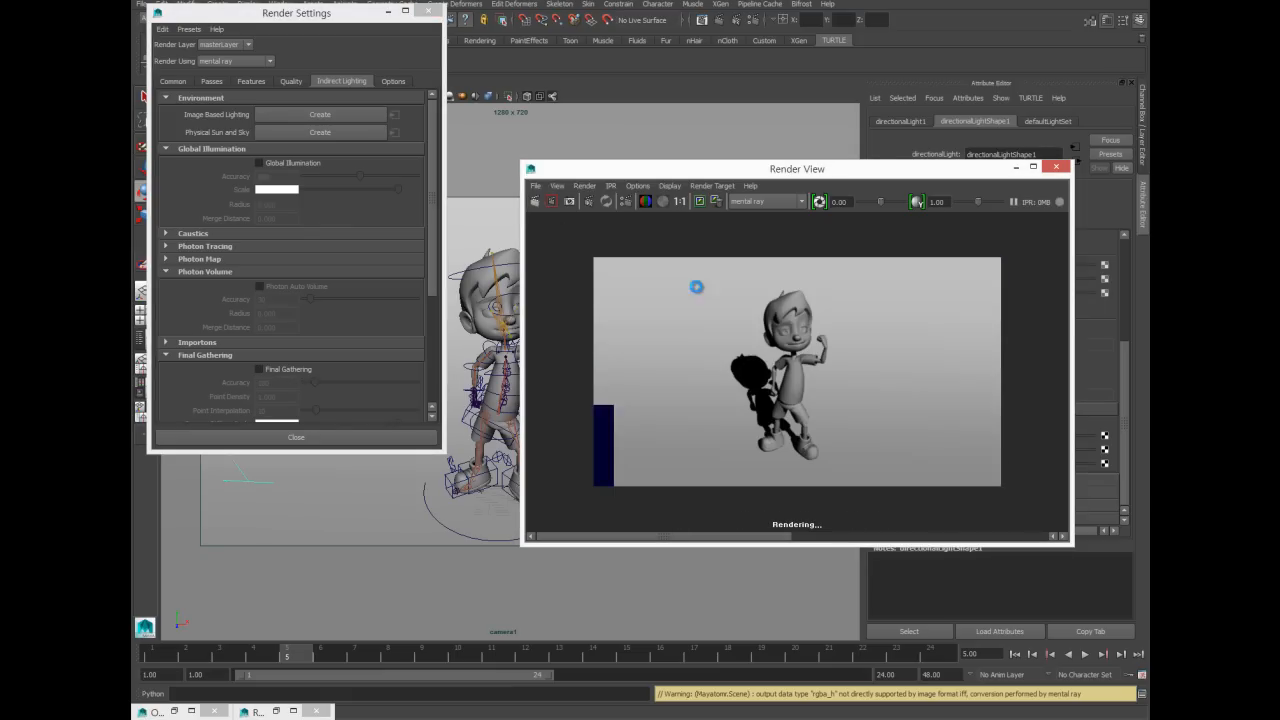
{"action": "left_click_drag", "start_coordinate": [692, 537], "coordinate": [506, 468]}
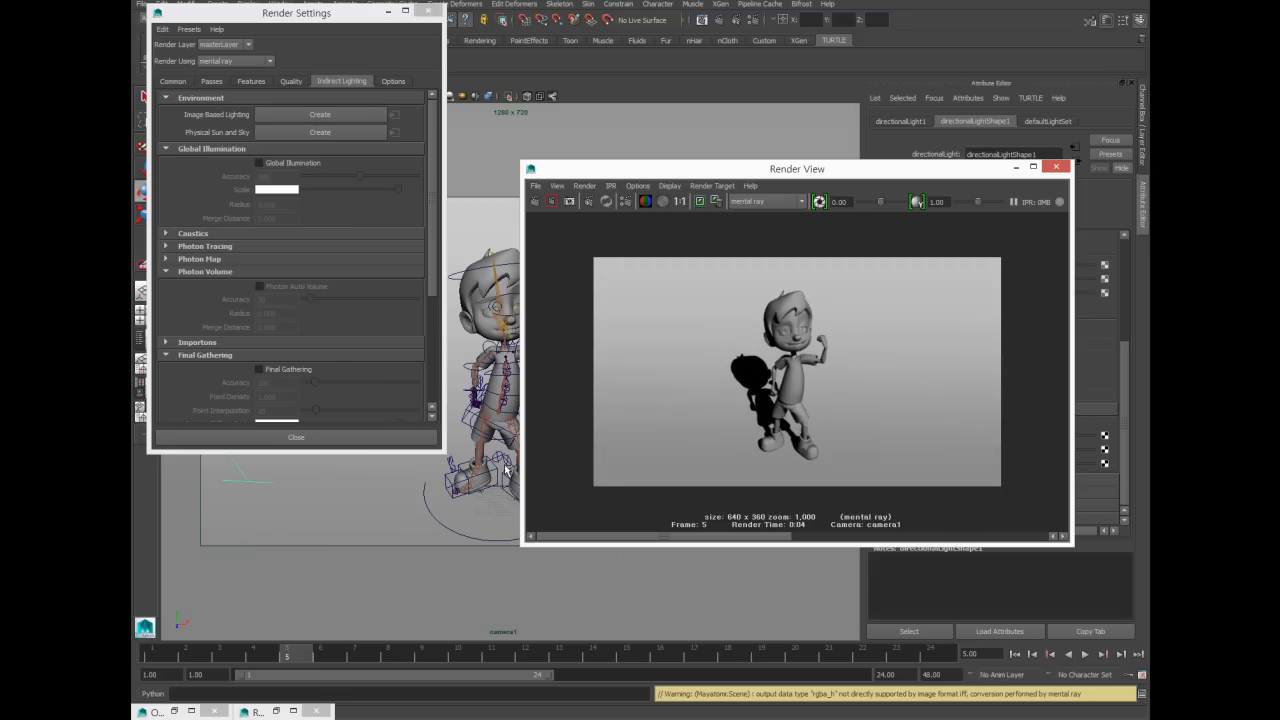
{"action": "left_click", "coordinate": [282, 368]}
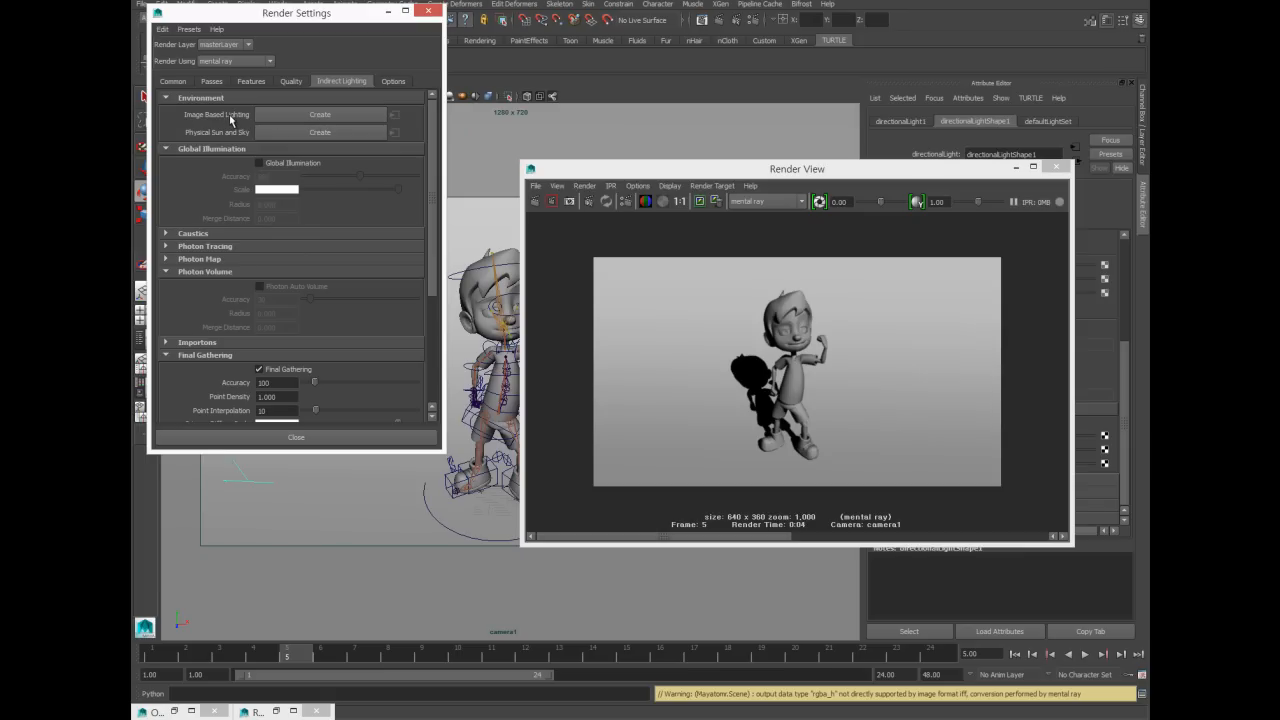
Step: Create image-based lighting in the render settings and load lightStudio-02.exr from the project's assets\IBL folder as its image
{"action": "left_click", "coordinate": [325, 116]}
{"action": "left_click_drag", "start_coordinate": [845, 172], "coordinate": [526, 246]}
{"action": "left_click", "coordinate": [1108, 239]}
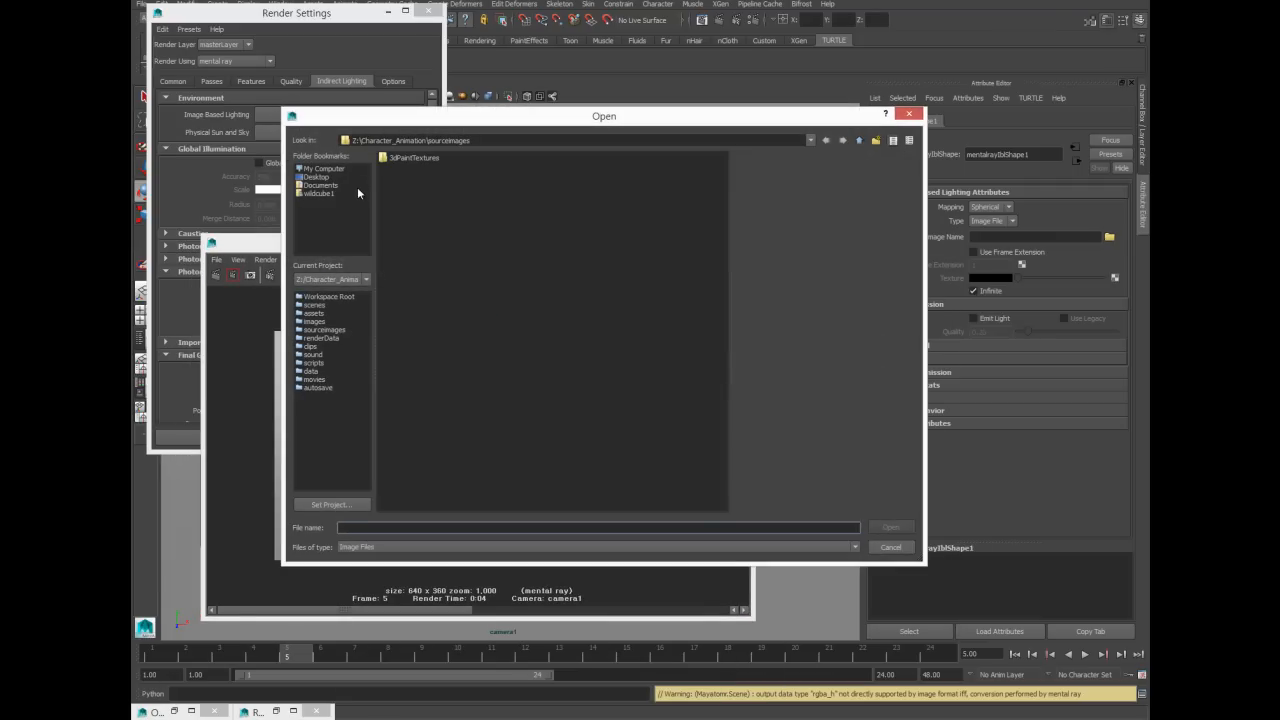
{"action": "left_click", "coordinate": [319, 170]}
{"action": "double_click", "coordinate": [403, 188]}
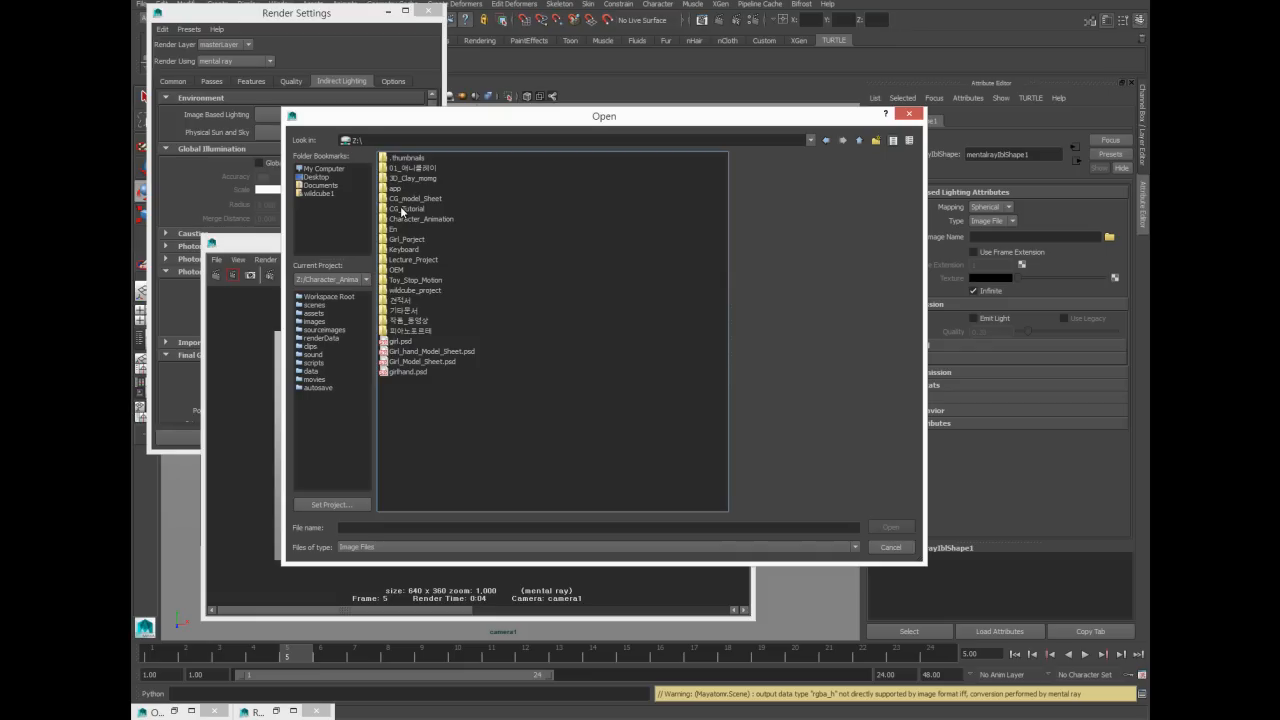
{"action": "double_click", "coordinate": [410, 218]}
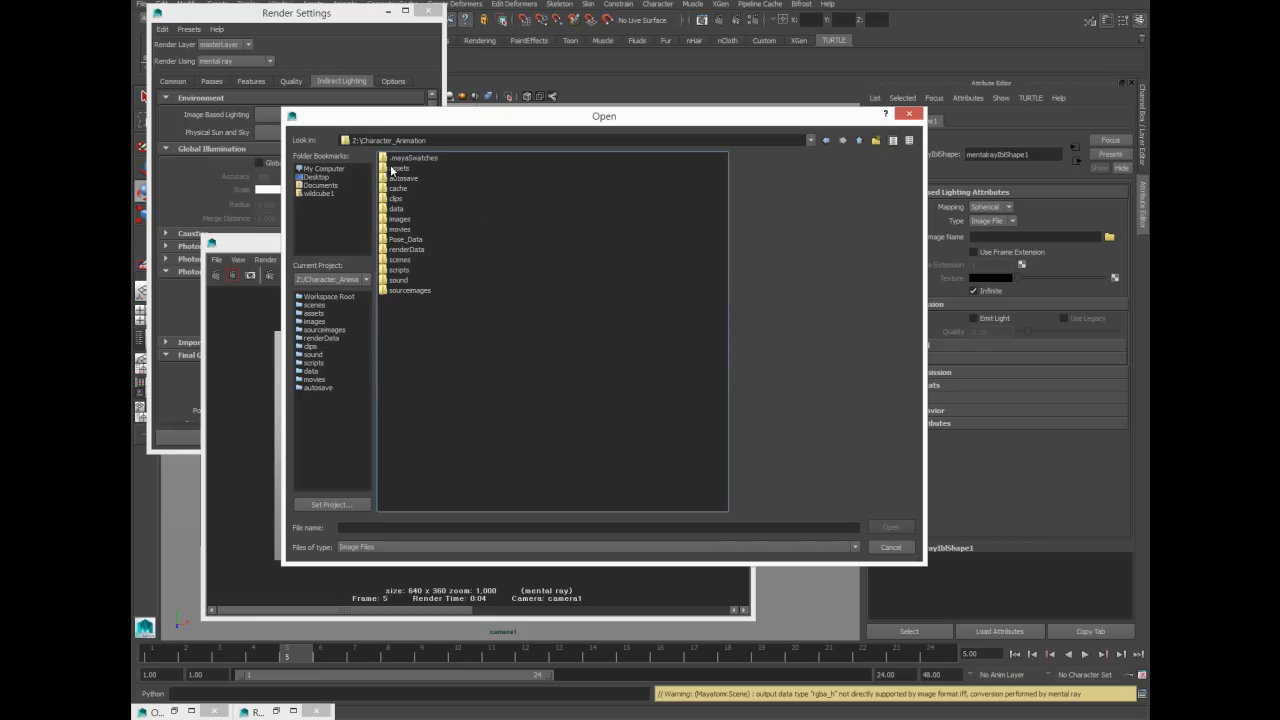
{"action": "double_click", "coordinate": [395, 169]}
{"action": "left_click", "coordinate": [396, 169]}
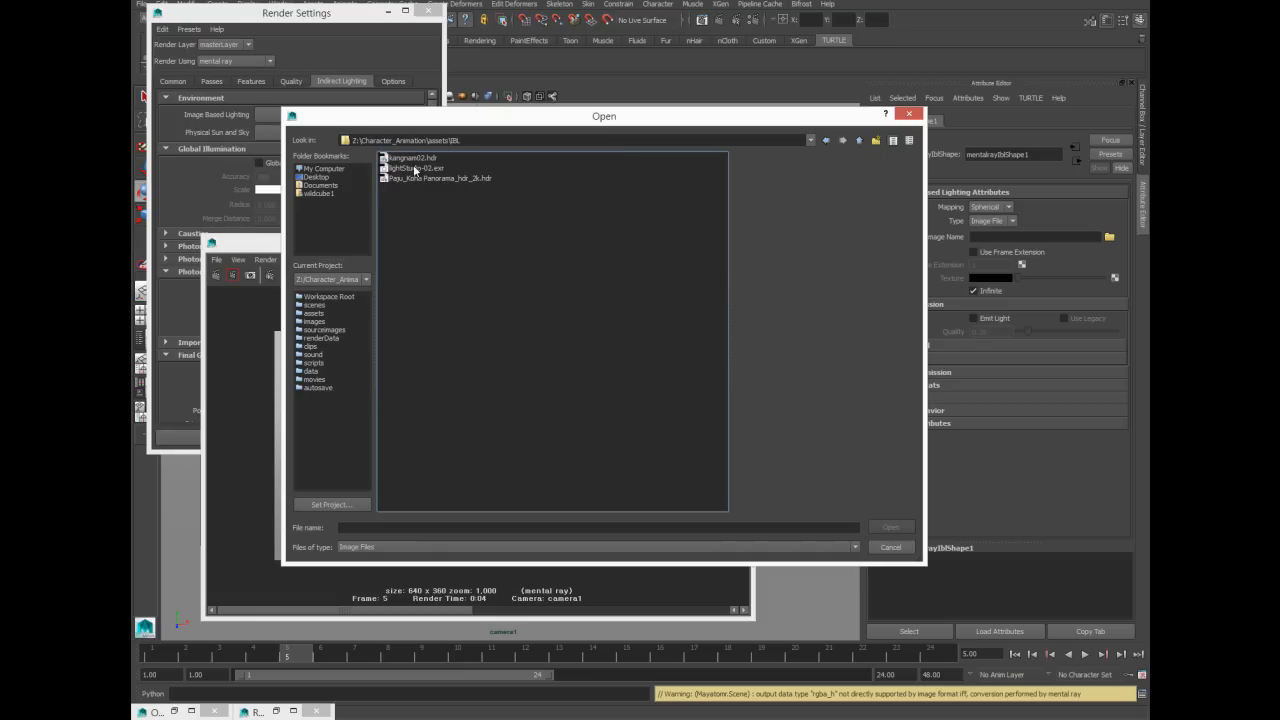
{"action": "left_click", "coordinate": [415, 169]}
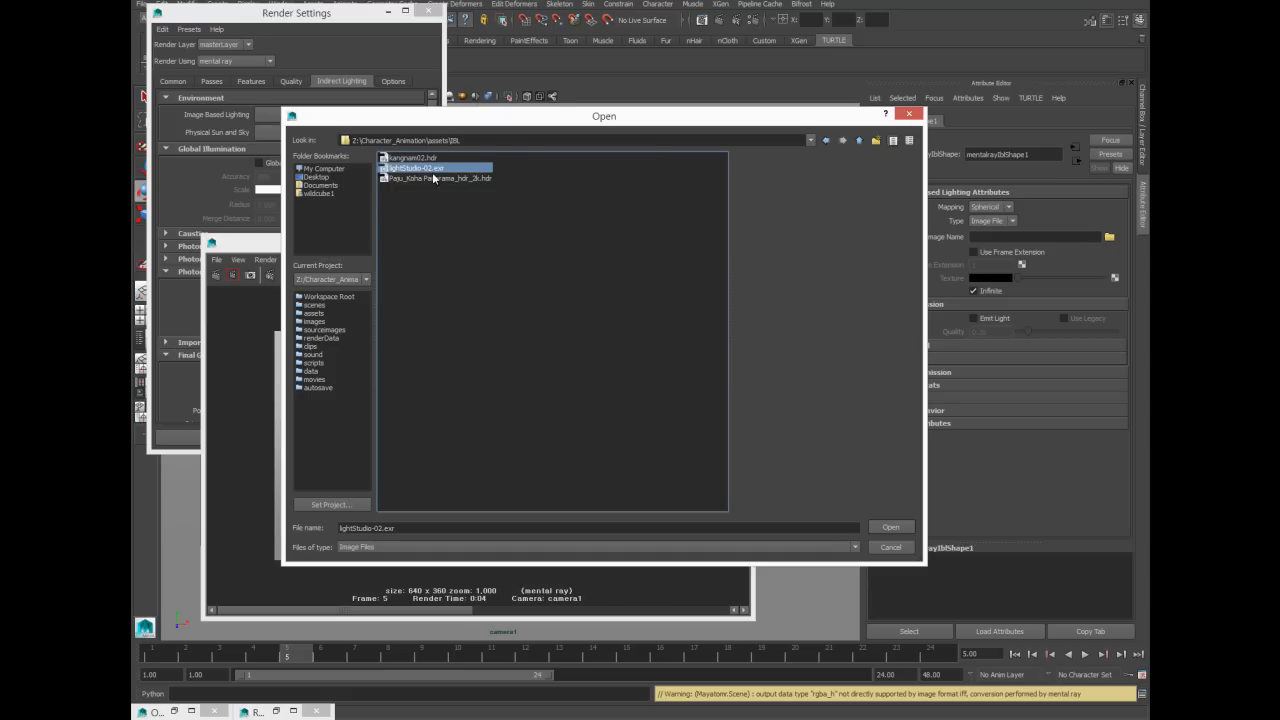
{"action": "left_click", "coordinate": [890, 527]}
Step: Render the frame with the image-based lighting and move the Render View clear of the viewport
{"action": "left_click_drag", "start_coordinate": [446, 248], "coordinate": [549, 88]}
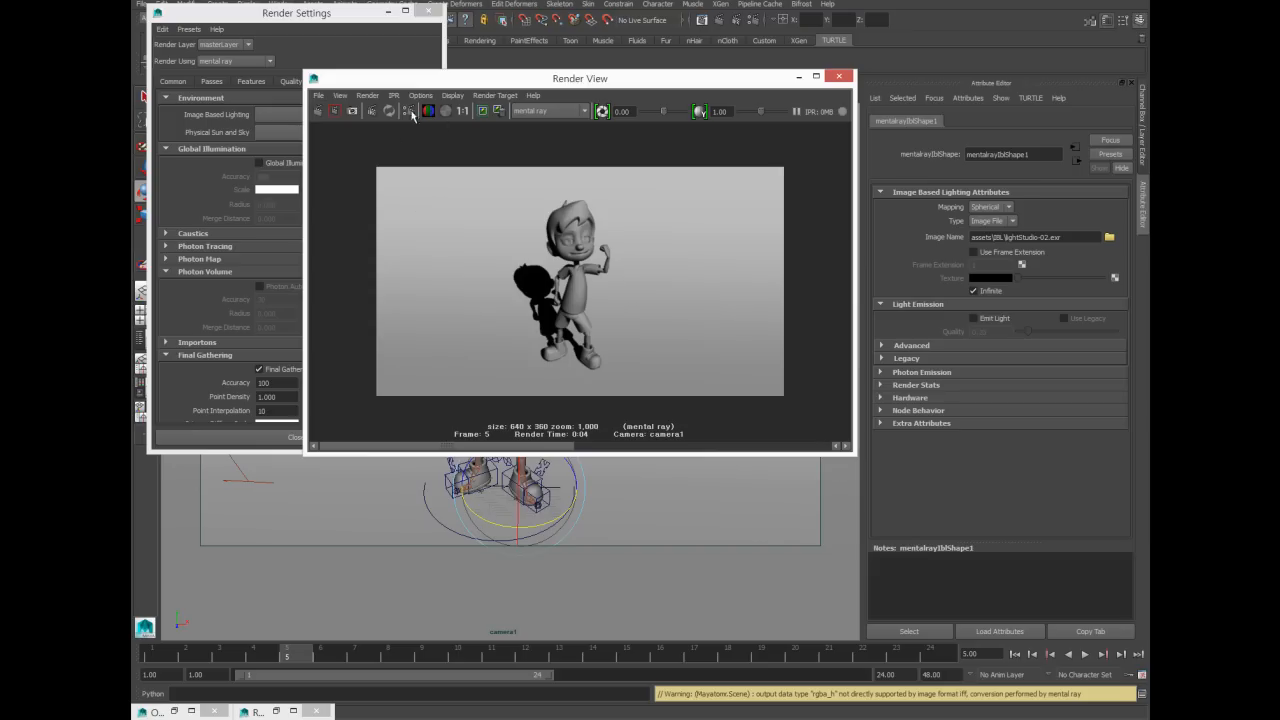
{"action": "left_click_drag", "start_coordinate": [335, 82], "coordinate": [310, 180]}
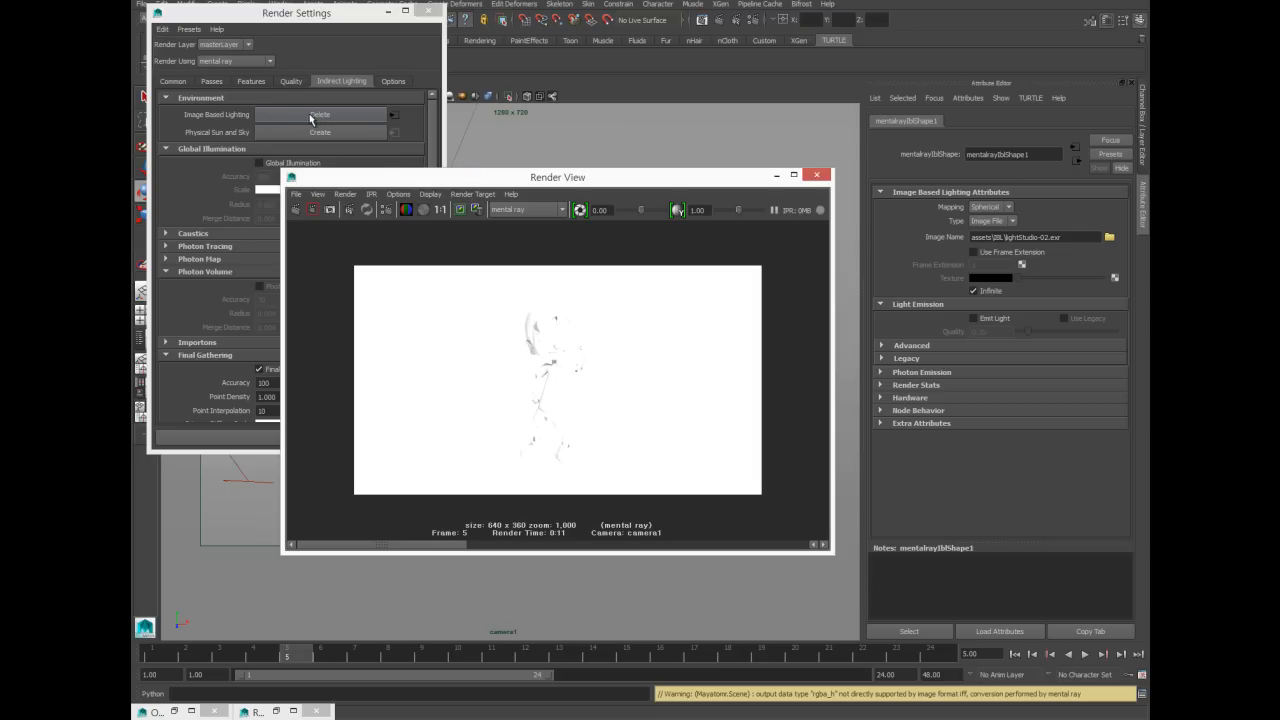
{"action": "left_click_drag", "start_coordinate": [355, 179], "coordinate": [619, 346]}
Step: Select the directional light in the viewport and set its intensity to 0.7
{"action": "left_click_drag", "start_coordinate": [355, 25], "coordinate": [327, 248]}
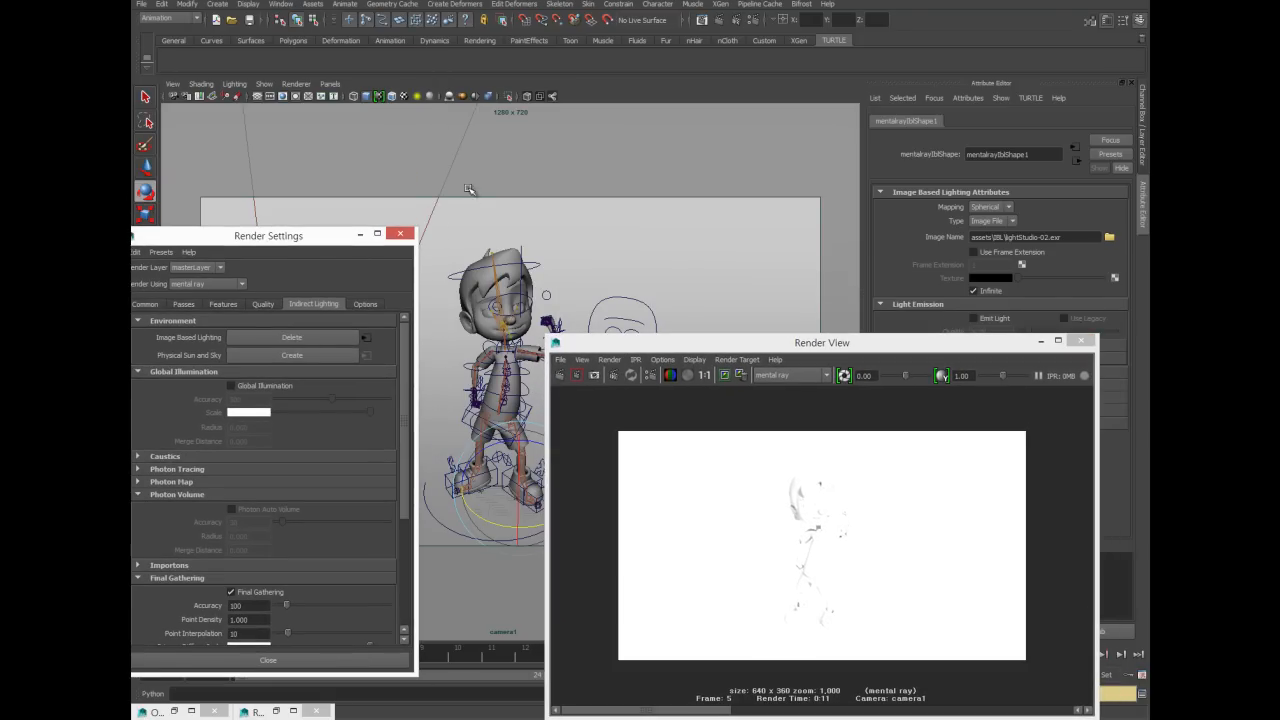
{"action": "left_click", "coordinate": [444, 179]}
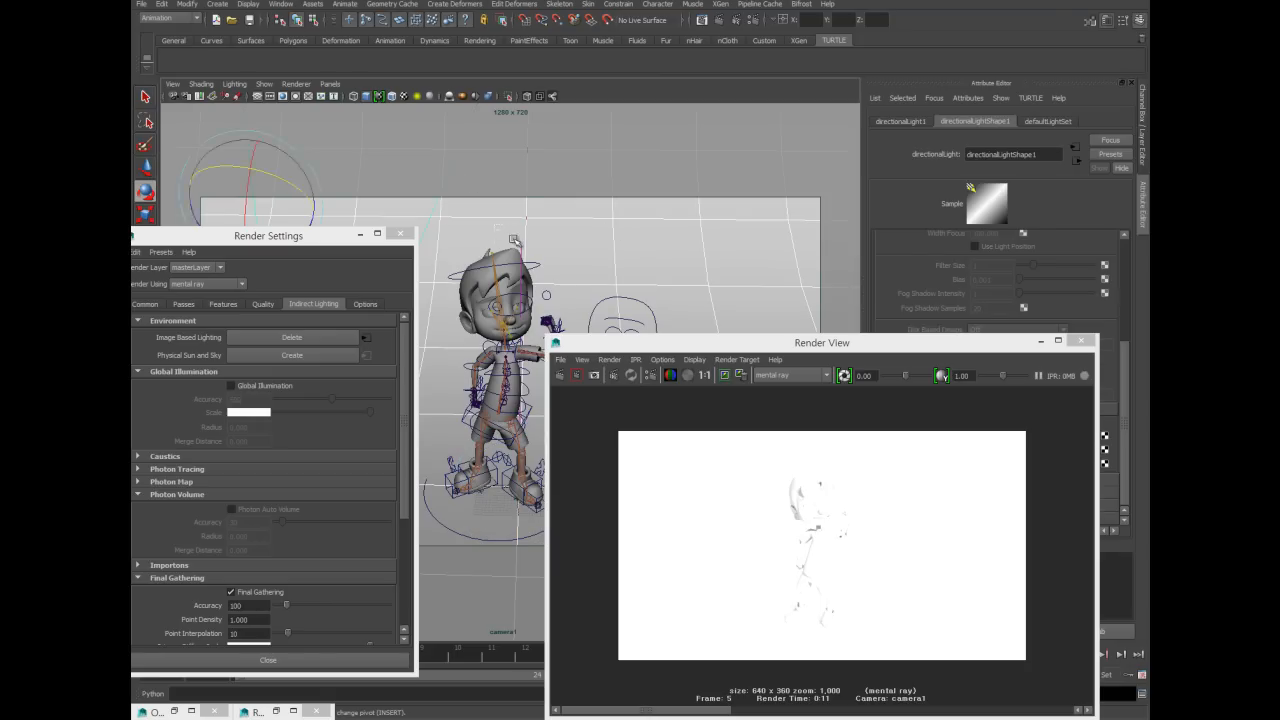
{"action": "left_click", "coordinate": [497, 228]}
{"action": "left_click", "coordinate": [447, 181]}
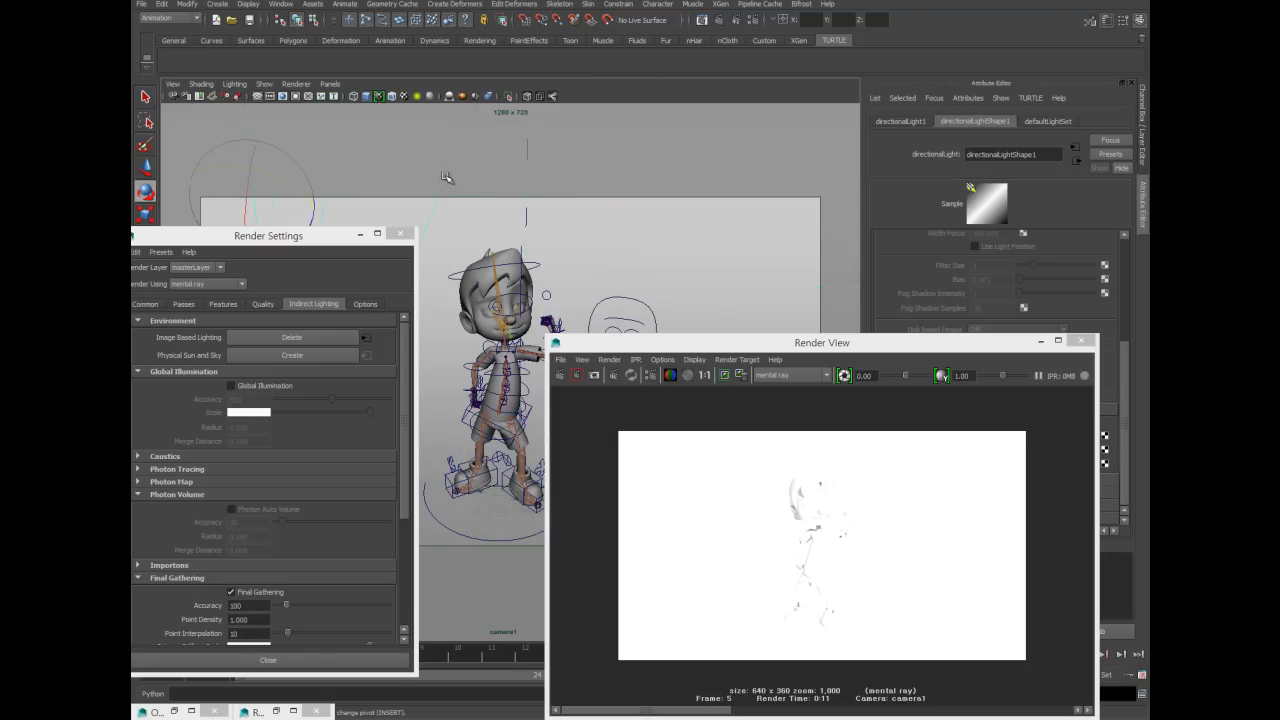
{"action": "left_click_drag", "start_coordinate": [757, 343], "coordinate": [474, 398]}
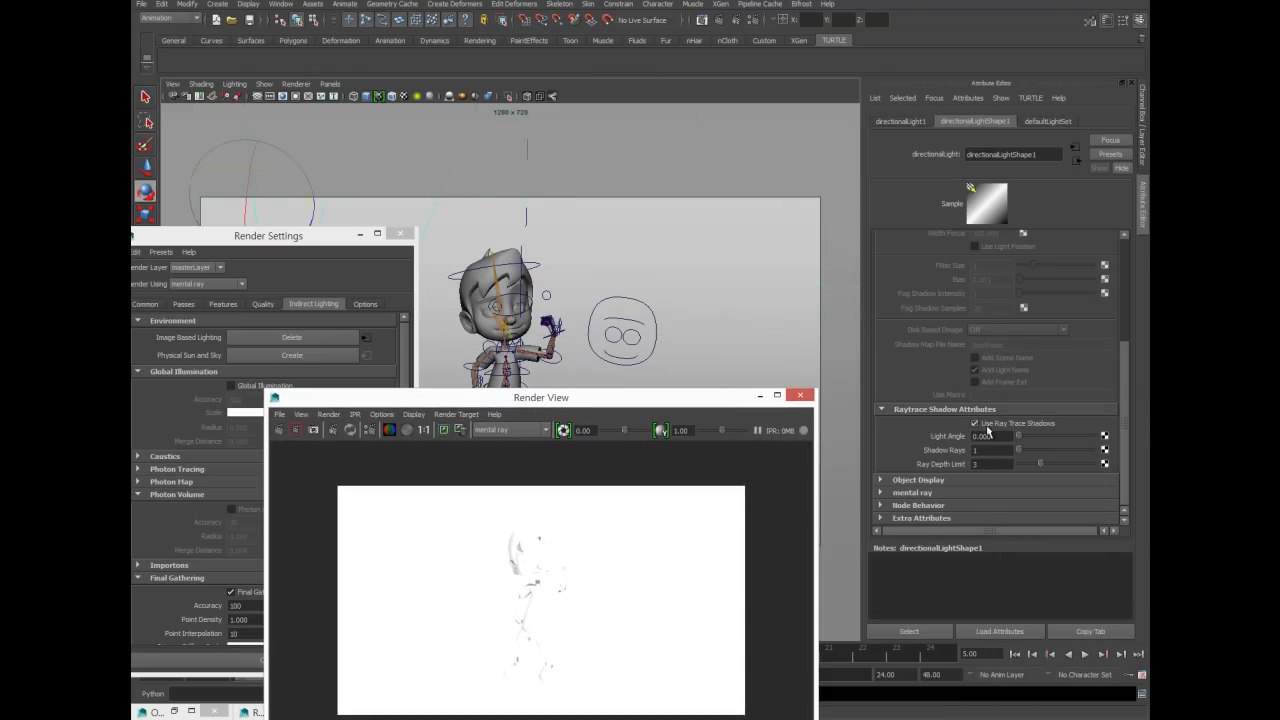
{"action": "scroll", "coordinate": [1009, 373], "scroll_direction": "up", "scroll_amount": 5}
{"action": "left_click", "coordinate": [990, 280]}
{"action": "type", "text": "0.7"}
{"action": "key", "text": "Return"}
Step: Lower the image-based light's hardware Color Gain to a medium grey and render the frame again
{"action": "left_click_drag", "start_coordinate": [606, 397], "coordinate": [692, 113]}
{"action": "left_click_drag", "start_coordinate": [272, 241], "coordinate": [422, 132]}
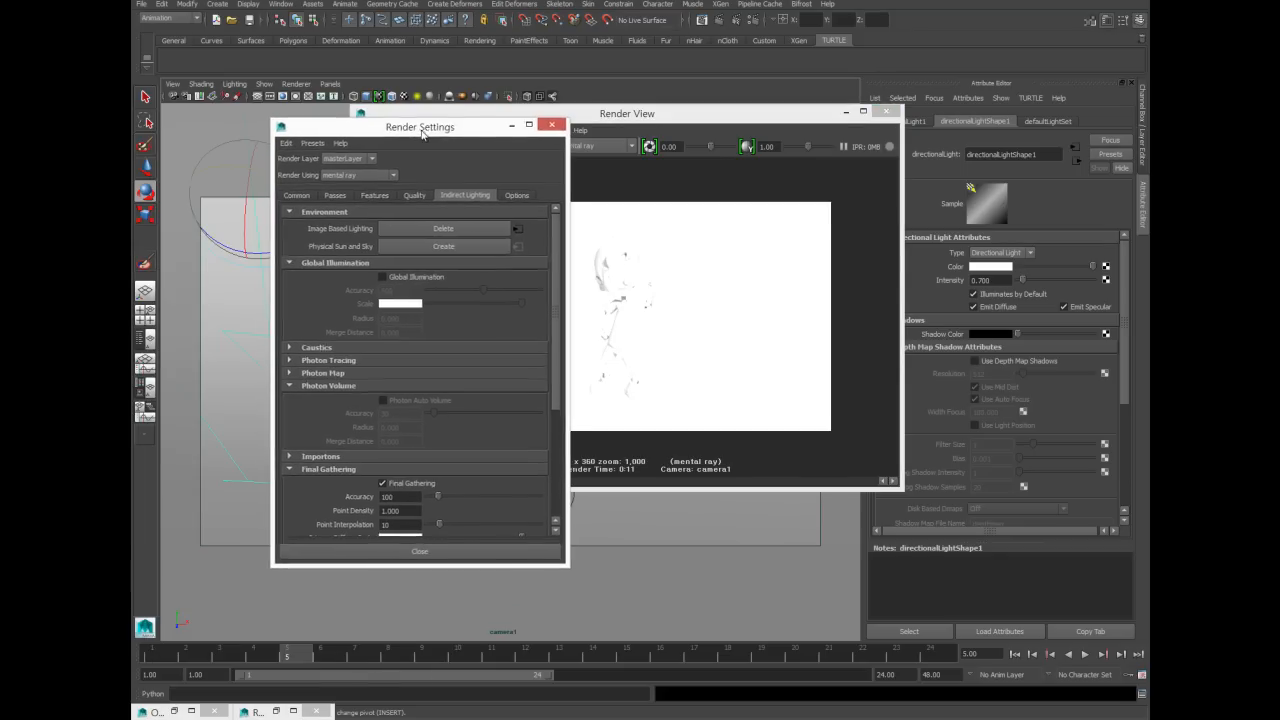
{"action": "left_click", "coordinate": [516, 230]}
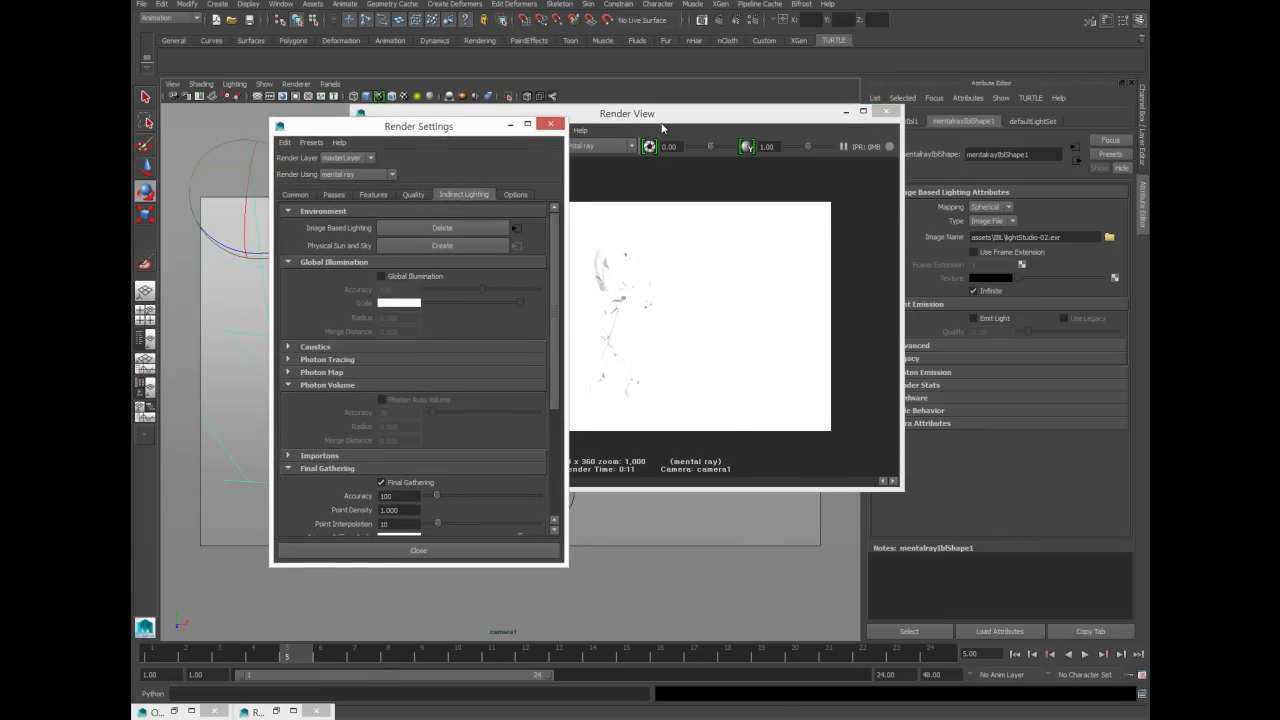
{"action": "left_click", "coordinate": [513, 230]}
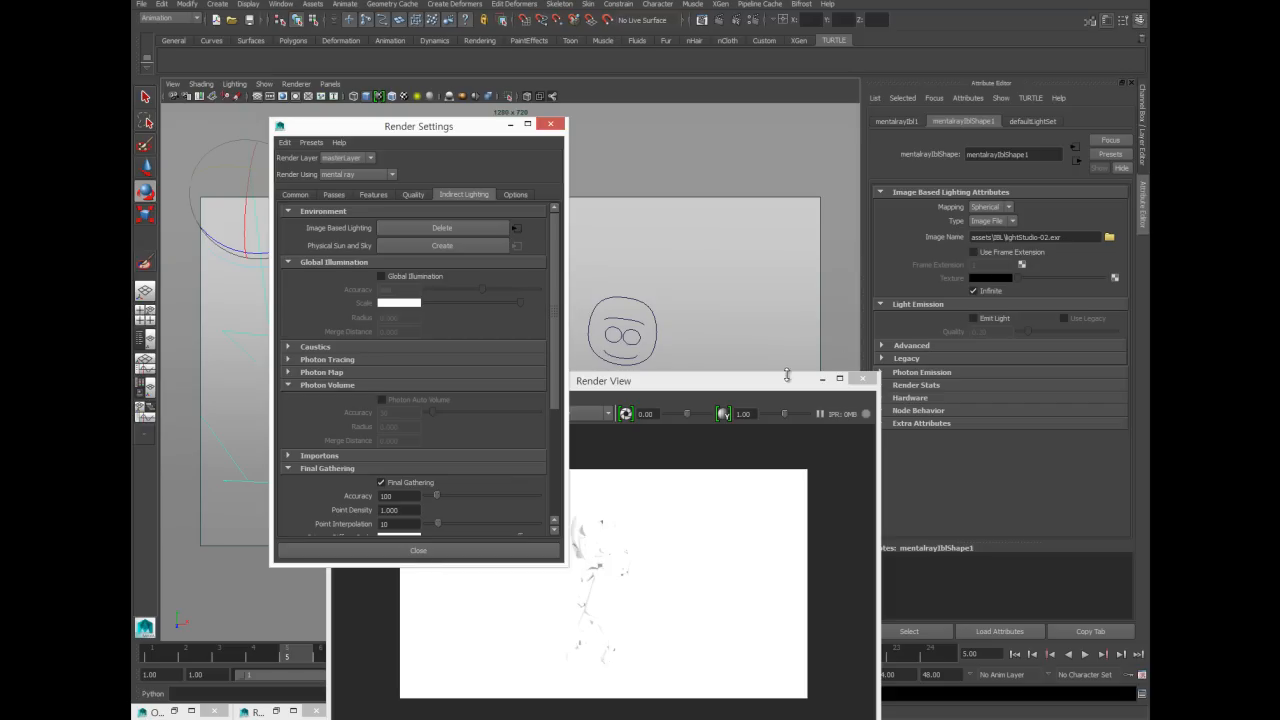
{"action": "left_click_drag", "start_coordinate": [788, 384], "coordinate": [721, 389]}
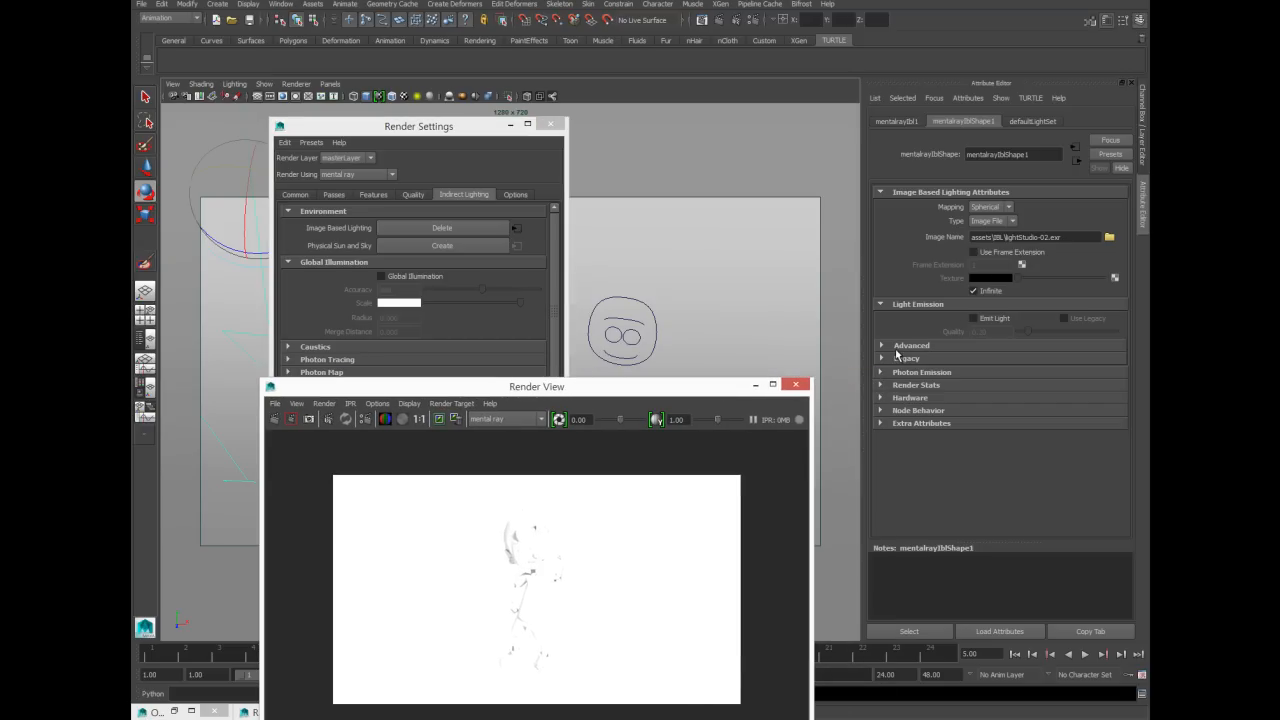
{"action": "left_click", "coordinate": [900, 358]}
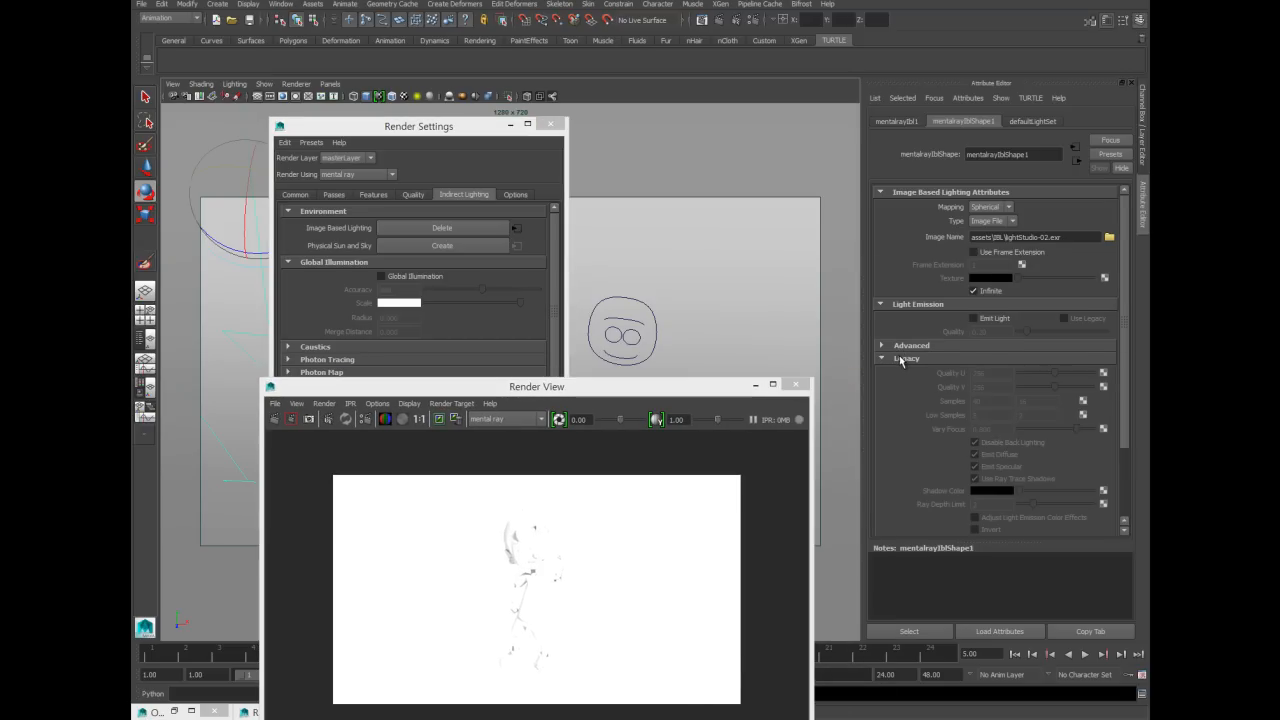
{"action": "scroll", "coordinate": [900, 360], "scroll_direction": "down", "scroll_amount": 2}
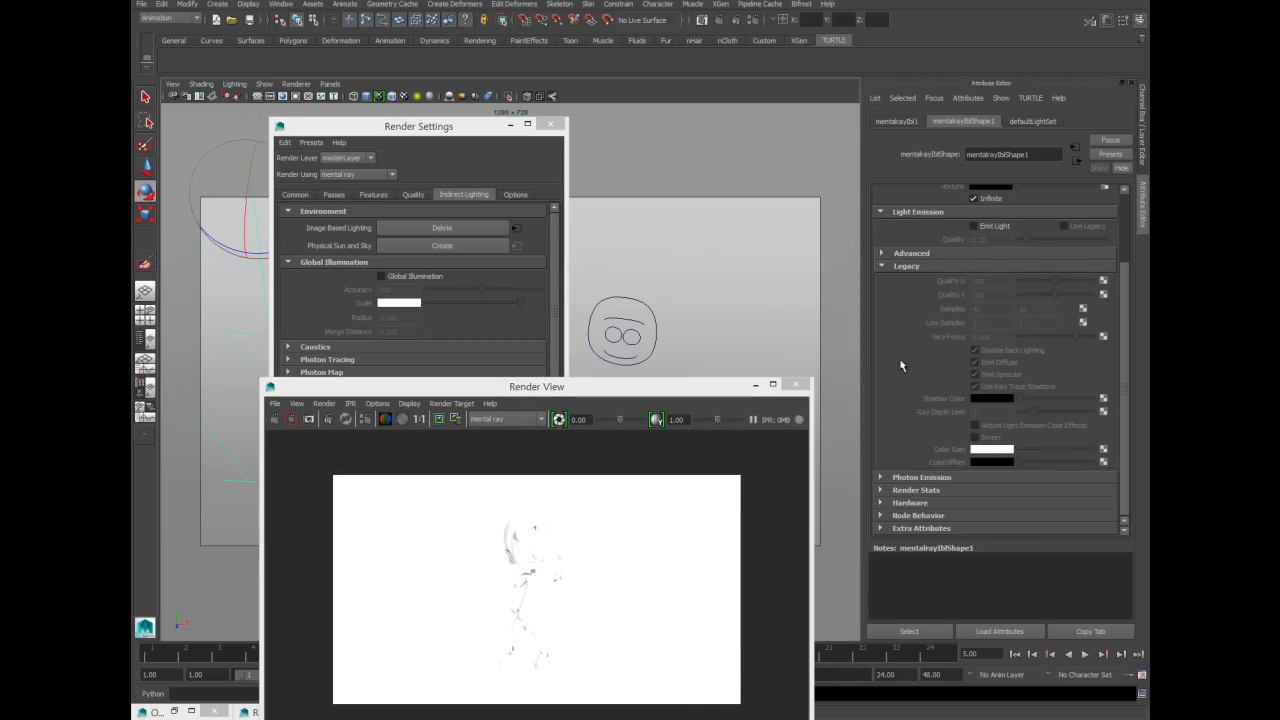
{"action": "left_click", "coordinate": [904, 503]}
{"action": "scroll", "coordinate": [905, 505], "scroll_direction": "down", "scroll_amount": 2}
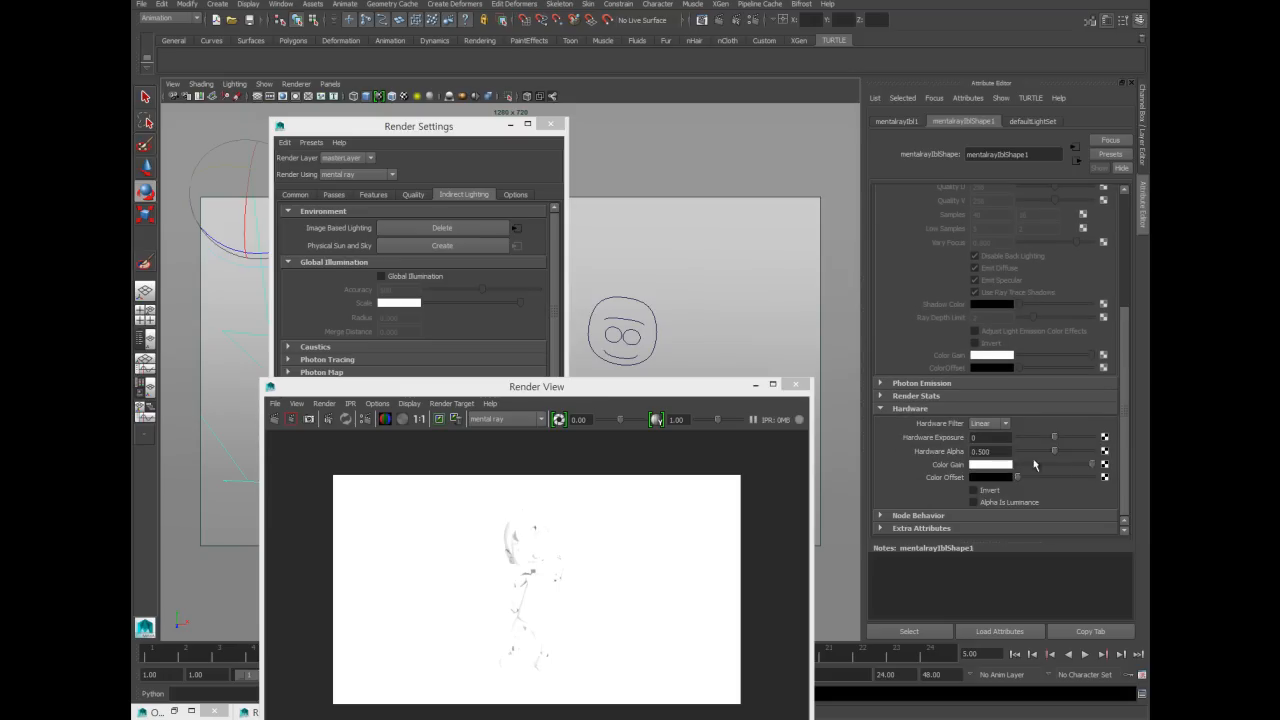
{"action": "left_click_drag", "start_coordinate": [1075, 467], "coordinate": [1064, 476]}
{"action": "left_click_drag", "start_coordinate": [543, 386], "coordinate": [566, 101]}
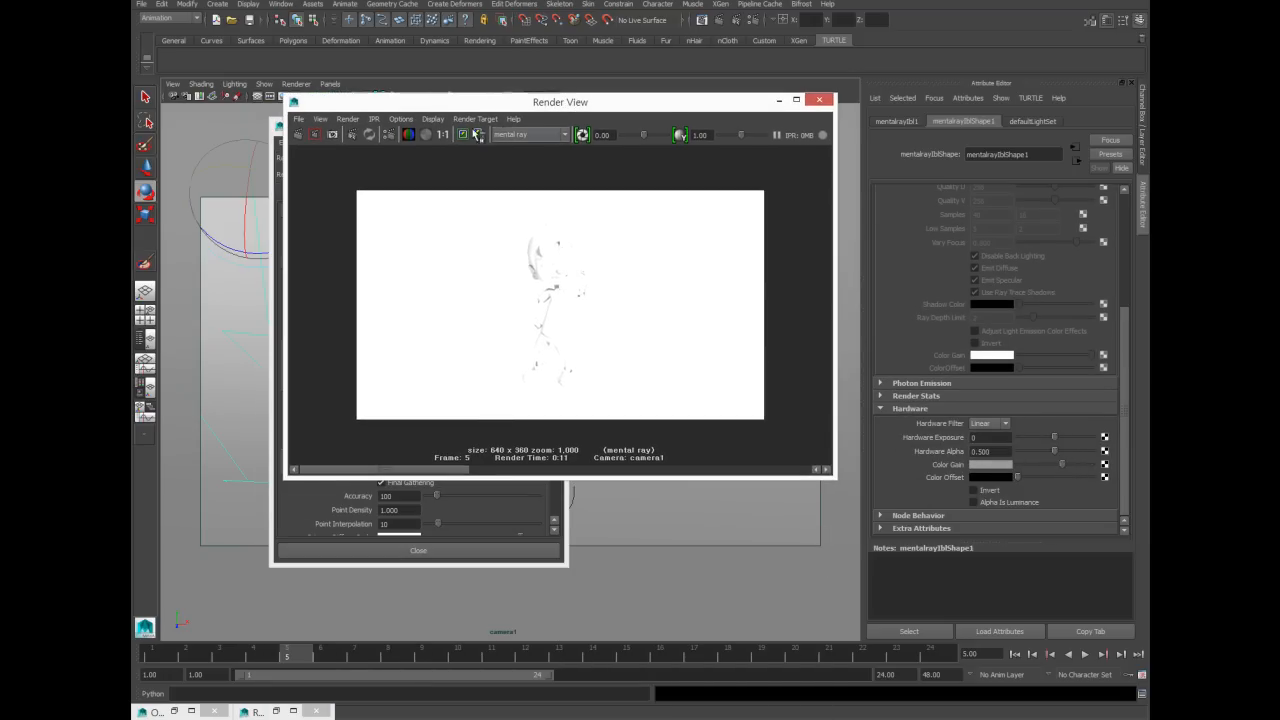
{"action": "left_click", "coordinate": [298, 134]}
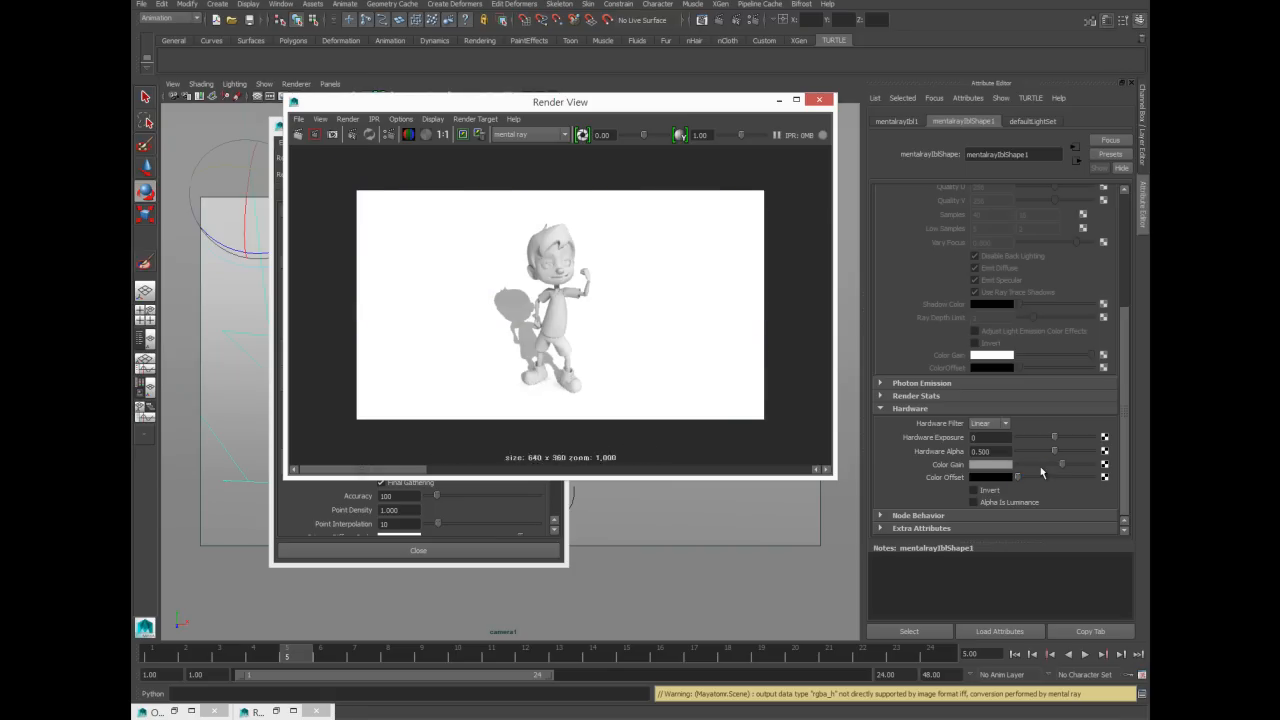
Step: Darken the image-based light's hardware Color Gain to an HSV value of 0.3 and render the frame
{"action": "left_click_drag", "start_coordinate": [1046, 470], "coordinate": [1041, 472]}
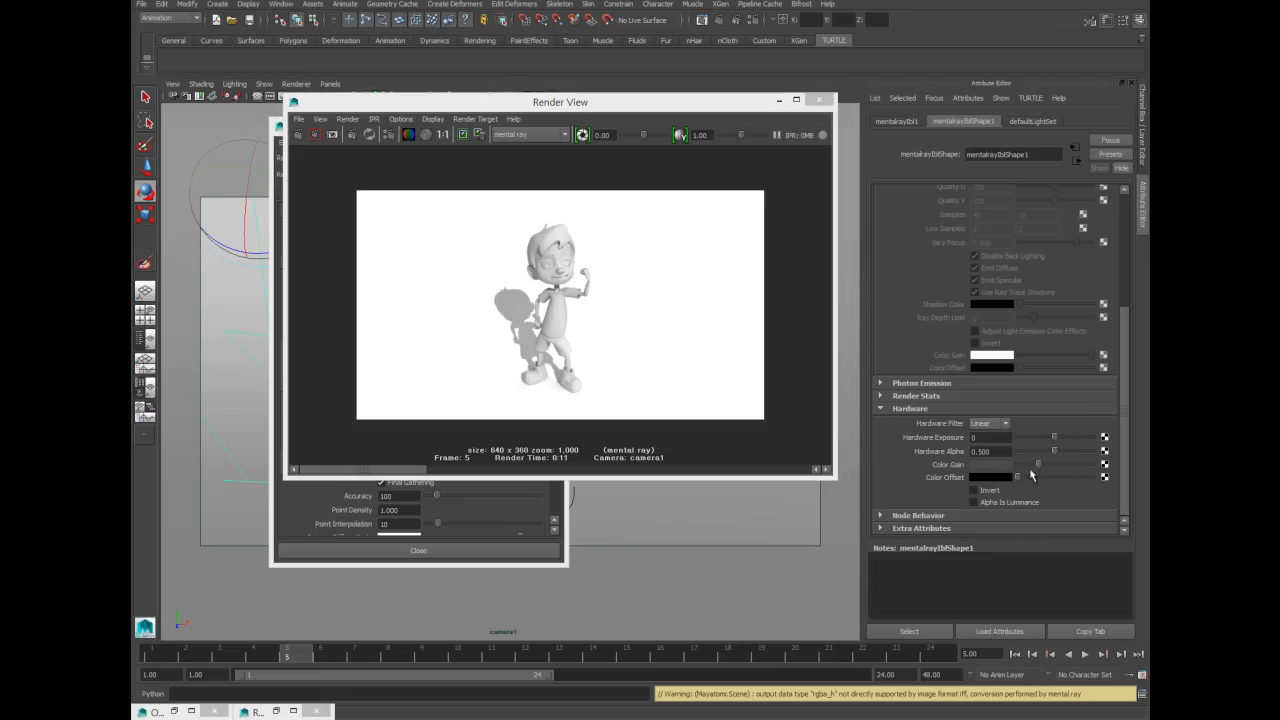
{"action": "left_click", "coordinate": [996, 467]}
{"action": "double_click", "coordinate": [419, 508]}
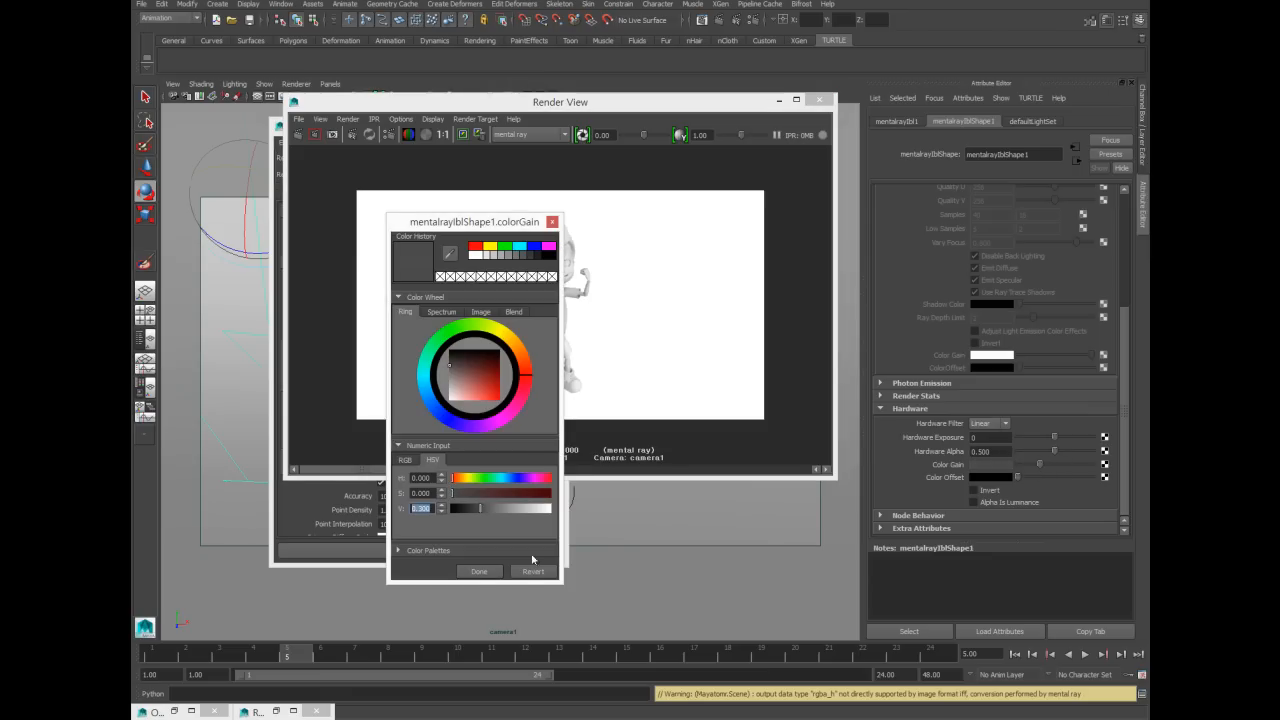
{"action": "left_click", "coordinate": [479, 571]}
{"action": "left_click", "coordinate": [292, 138]}
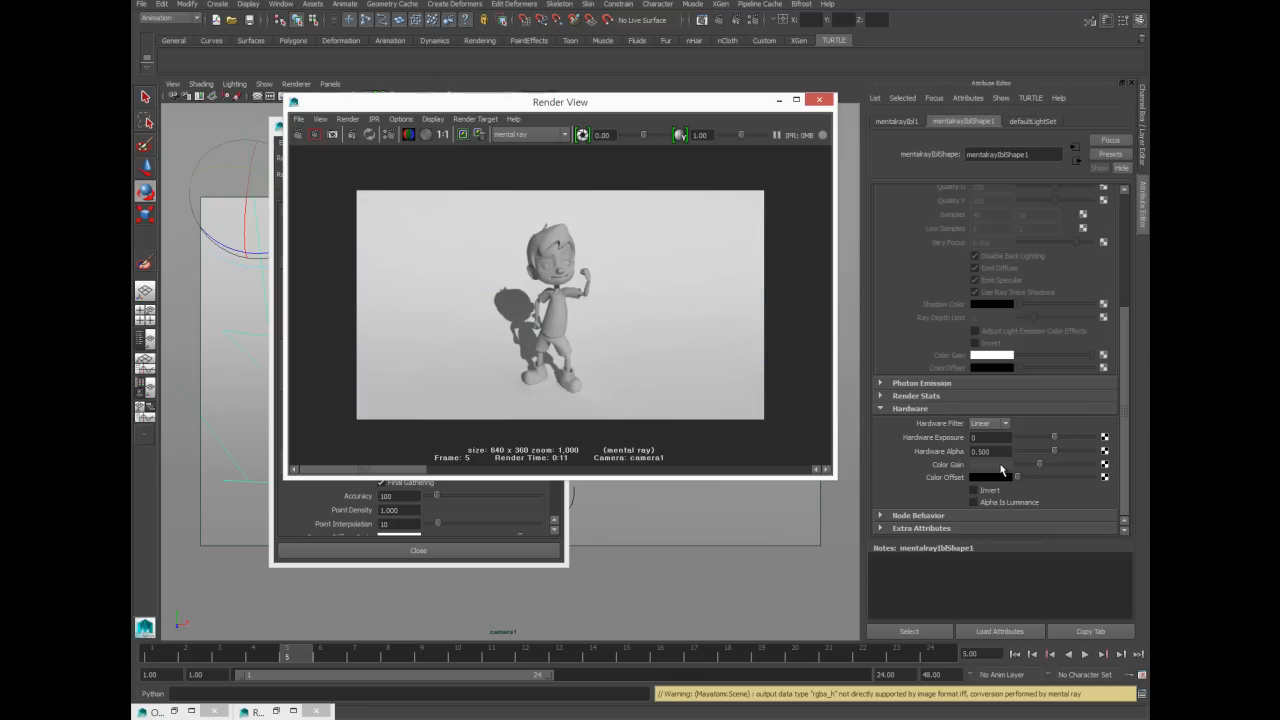
Step: Set the directional light's intensity to 1 and render the frame
{"action": "left_click", "coordinate": [999, 465]}
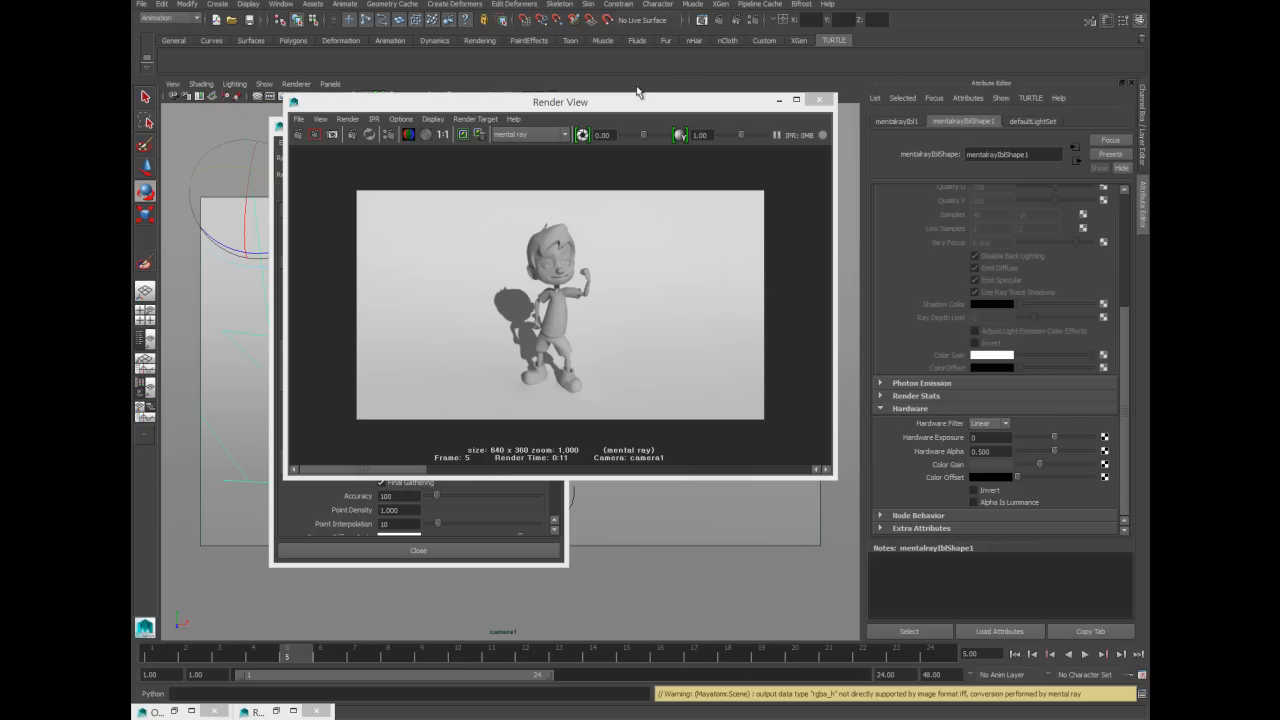
{"action": "left_click", "coordinate": [738, 119]}
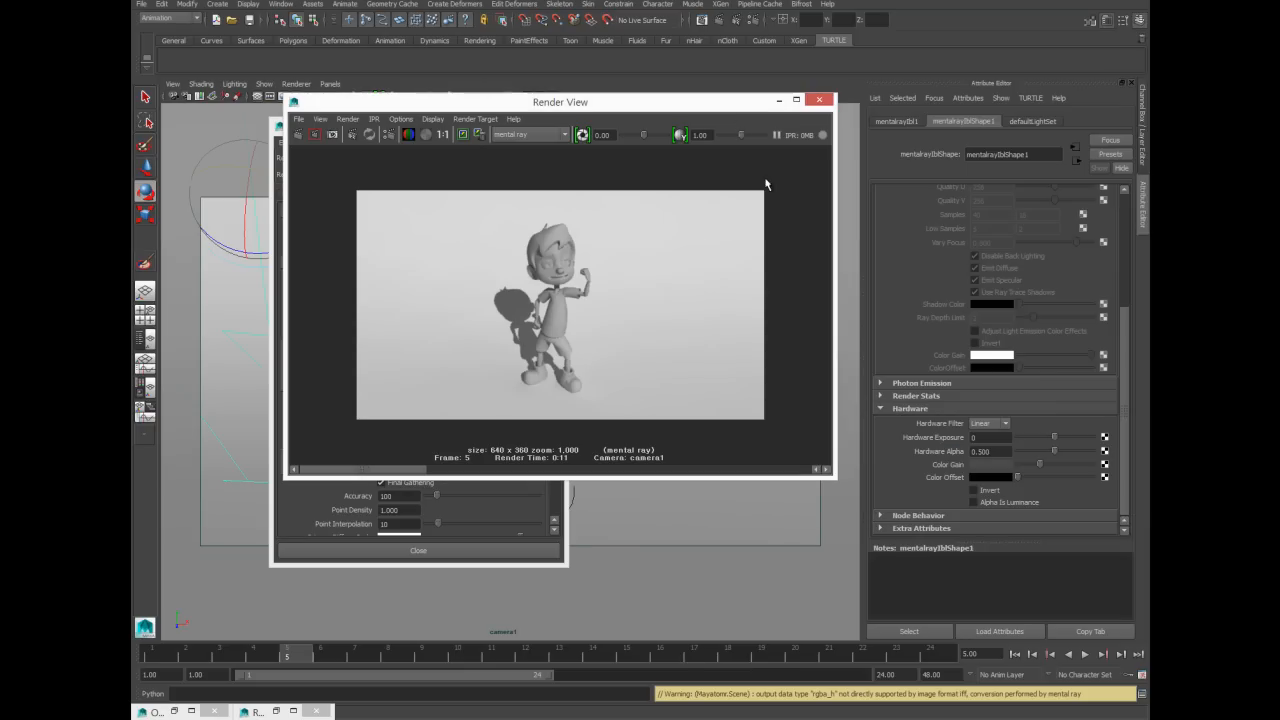
{"action": "left_click", "coordinate": [265, 291]}
{"action": "left_click_drag", "start_coordinate": [993, 281], "coordinate": [808, 272]}
{"action": "type", "text": "1"}
{"action": "key", "text": "Return"}
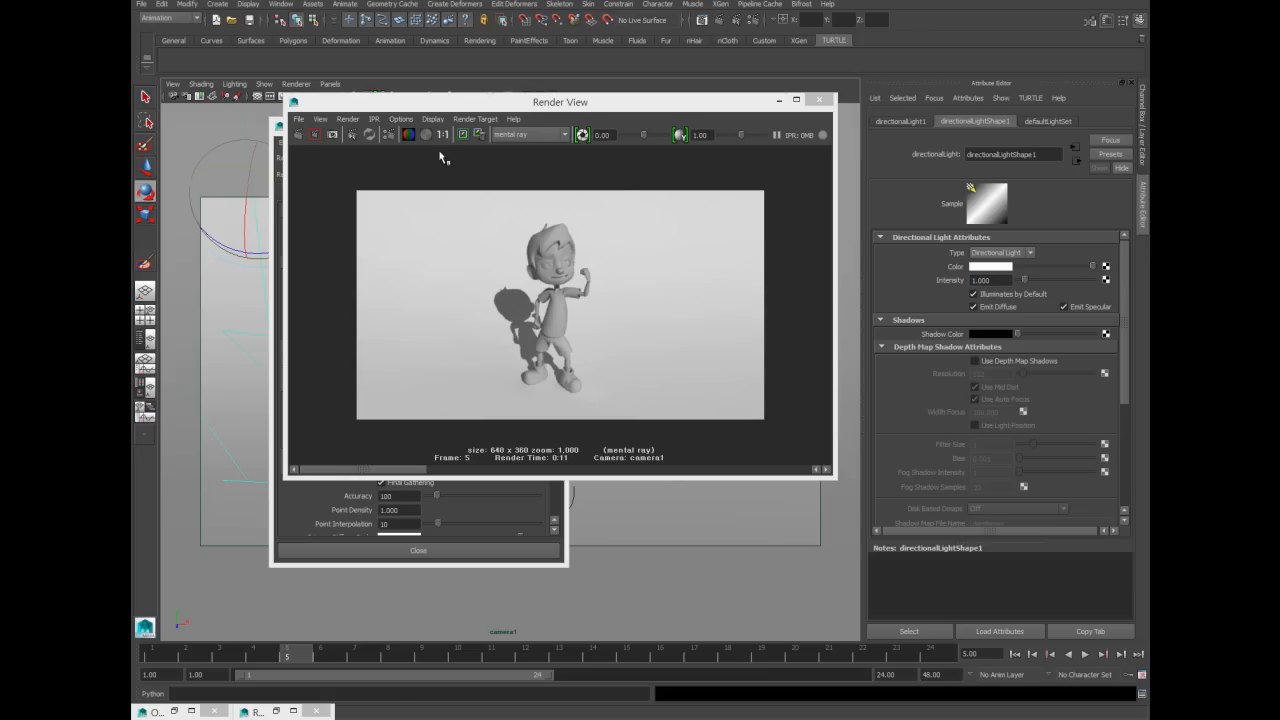
{"action": "left_click", "coordinate": [298, 134]}
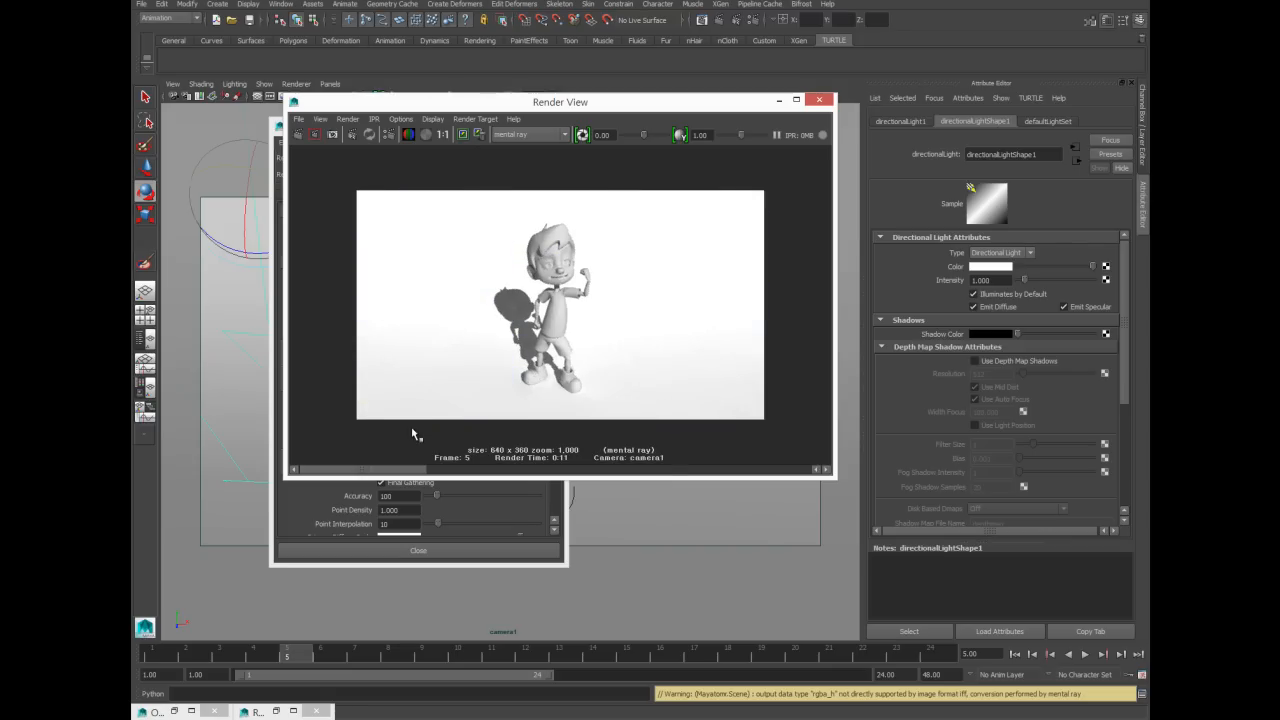
Step: Compare the kept images in the Render View and remove the overexposed one
{"action": "scroll", "coordinate": [444, 304], "scroll_direction": "up", "scroll_amount": 3}
{"action": "scroll", "coordinate": [444, 305], "scroll_direction": "down", "scroll_amount": 3}
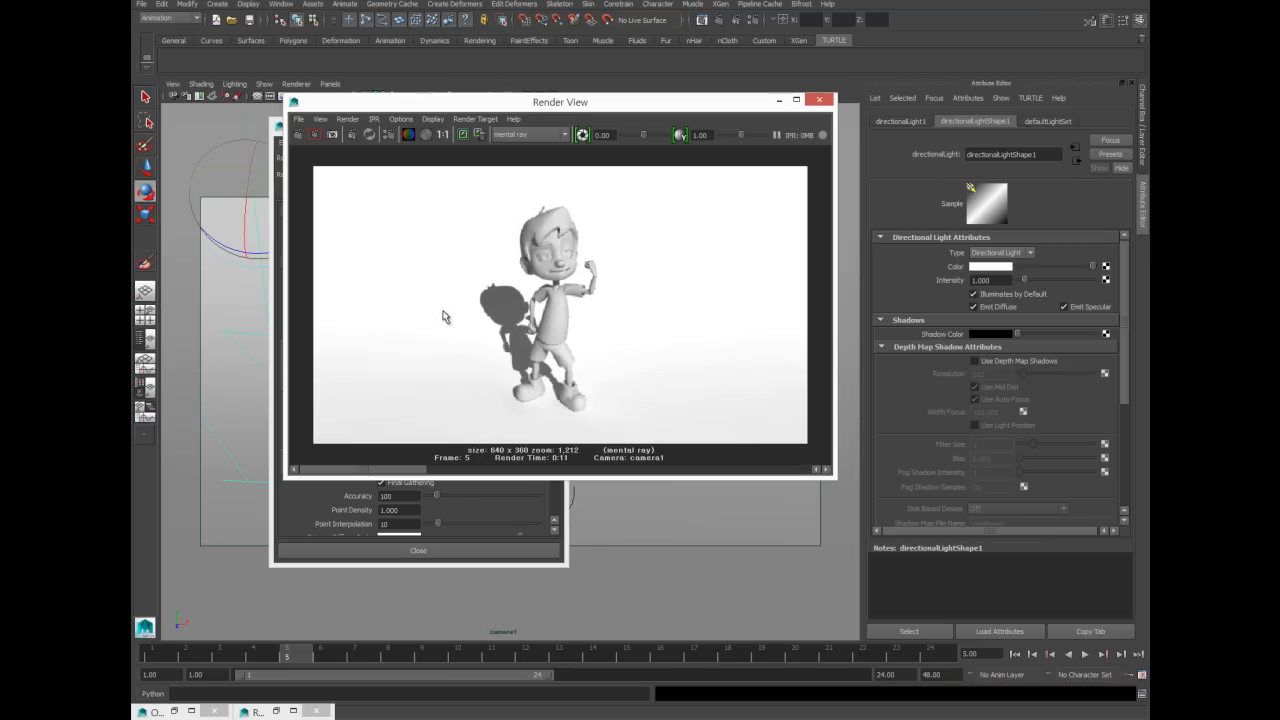
{"action": "left_click_drag", "start_coordinate": [366, 469], "coordinate": [481, 467]}
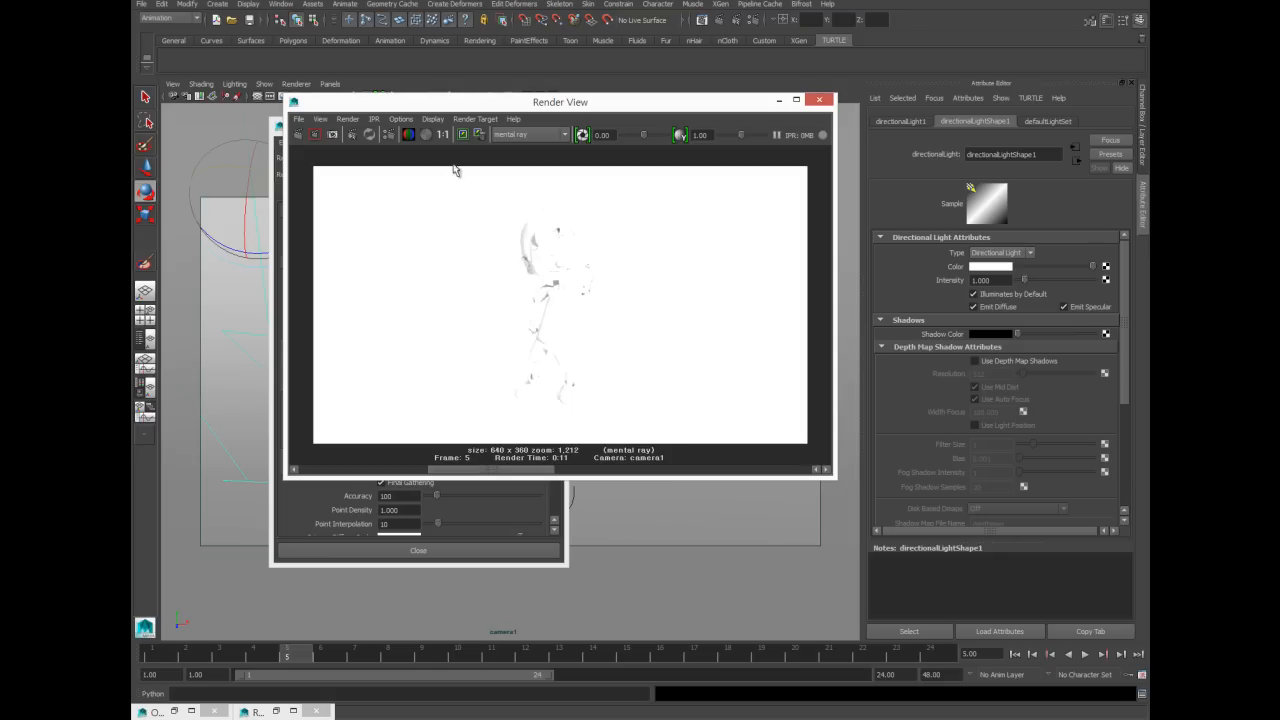
{"action": "left_click", "coordinate": [480, 134]}
{"action": "left_click_drag", "start_coordinate": [510, 471], "coordinate": [331, 491]}
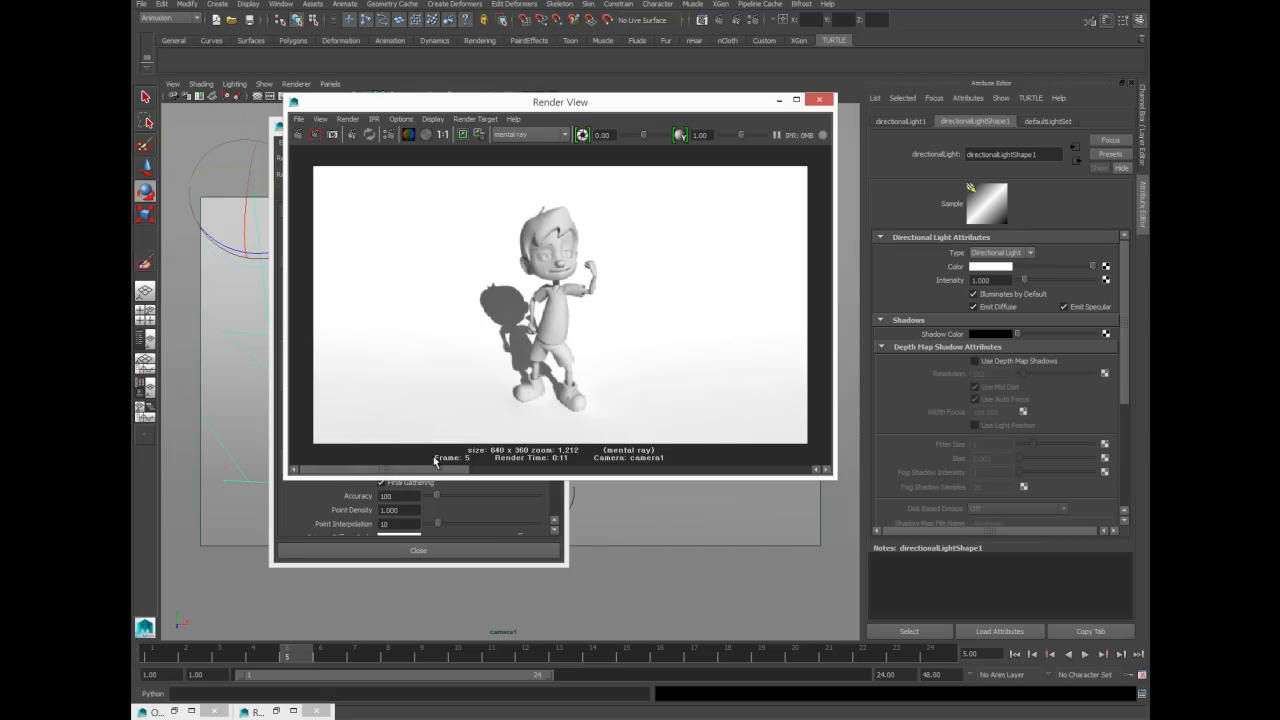
{"action": "left_click_drag", "start_coordinate": [430, 472], "coordinate": [386, 494]}
Step: Set the image-based light's hardware Color Gain to an HSV value of 0.2 and render the frame
{"action": "left_click_drag", "start_coordinate": [659, 105], "coordinate": [691, 337]}
{"action": "left_click", "coordinate": [434, 131]}
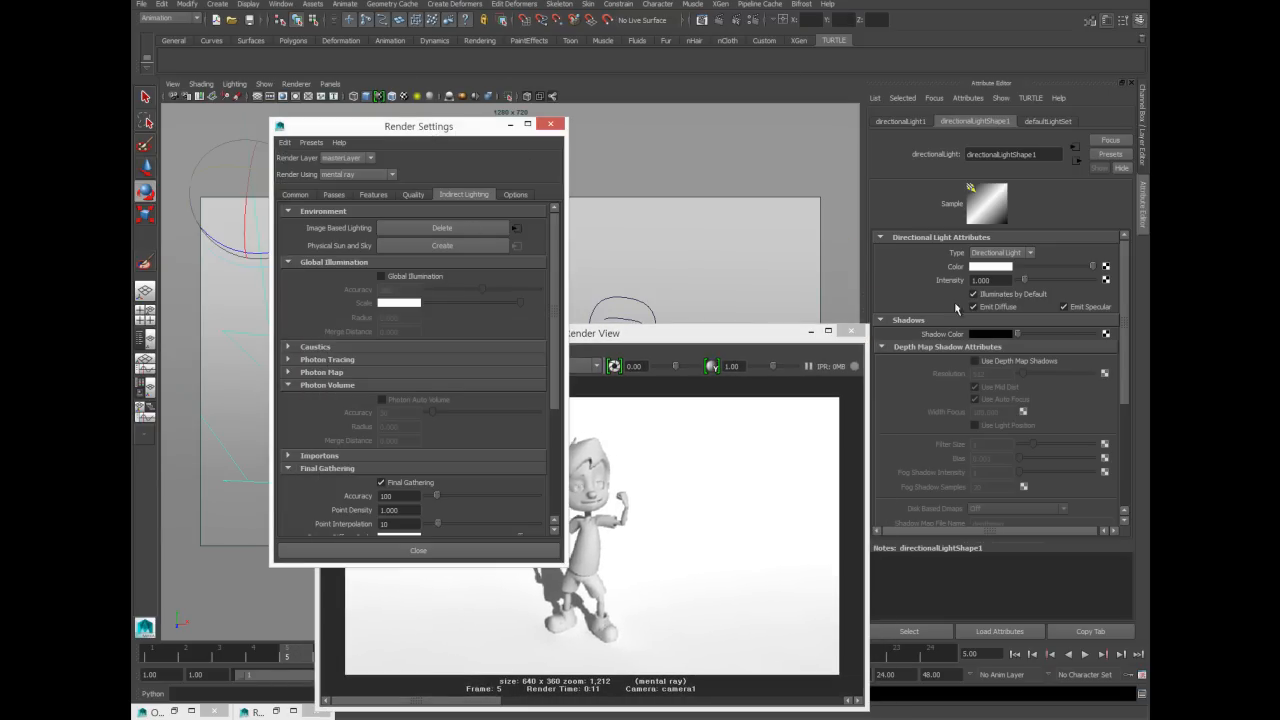
{"action": "left_click", "coordinate": [516, 228]}
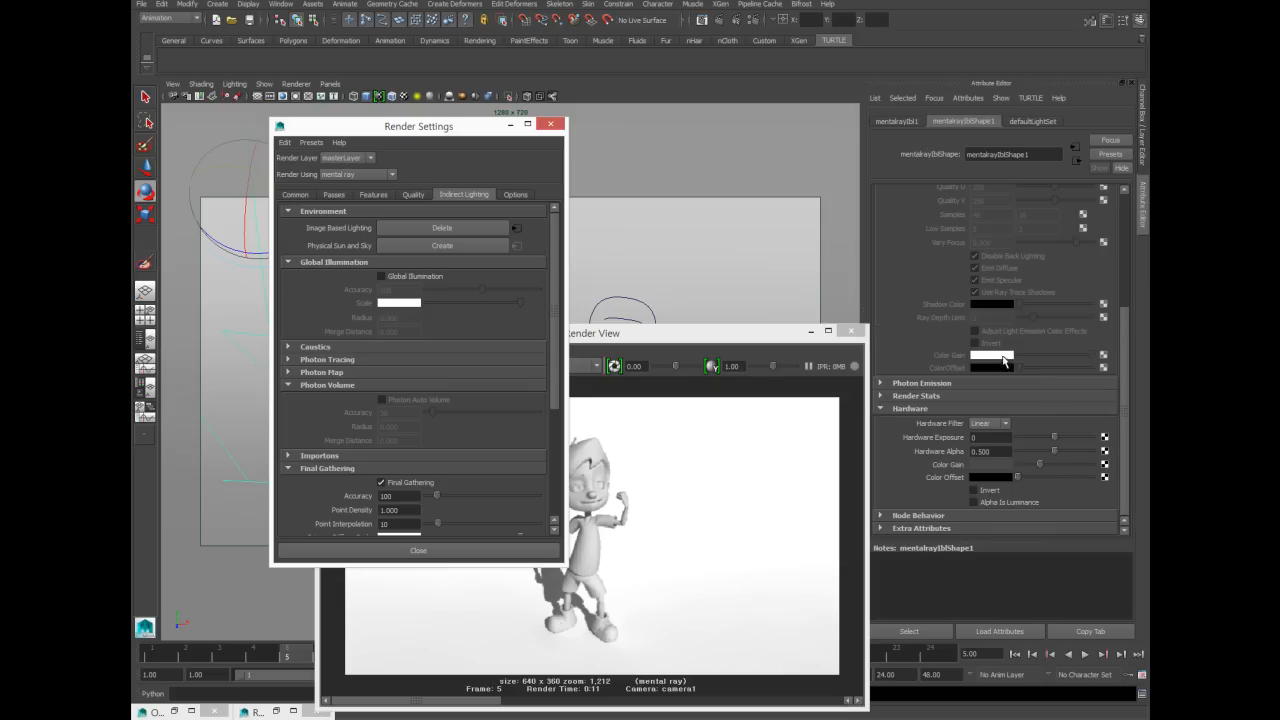
{"action": "left_click", "coordinate": [990, 464]}
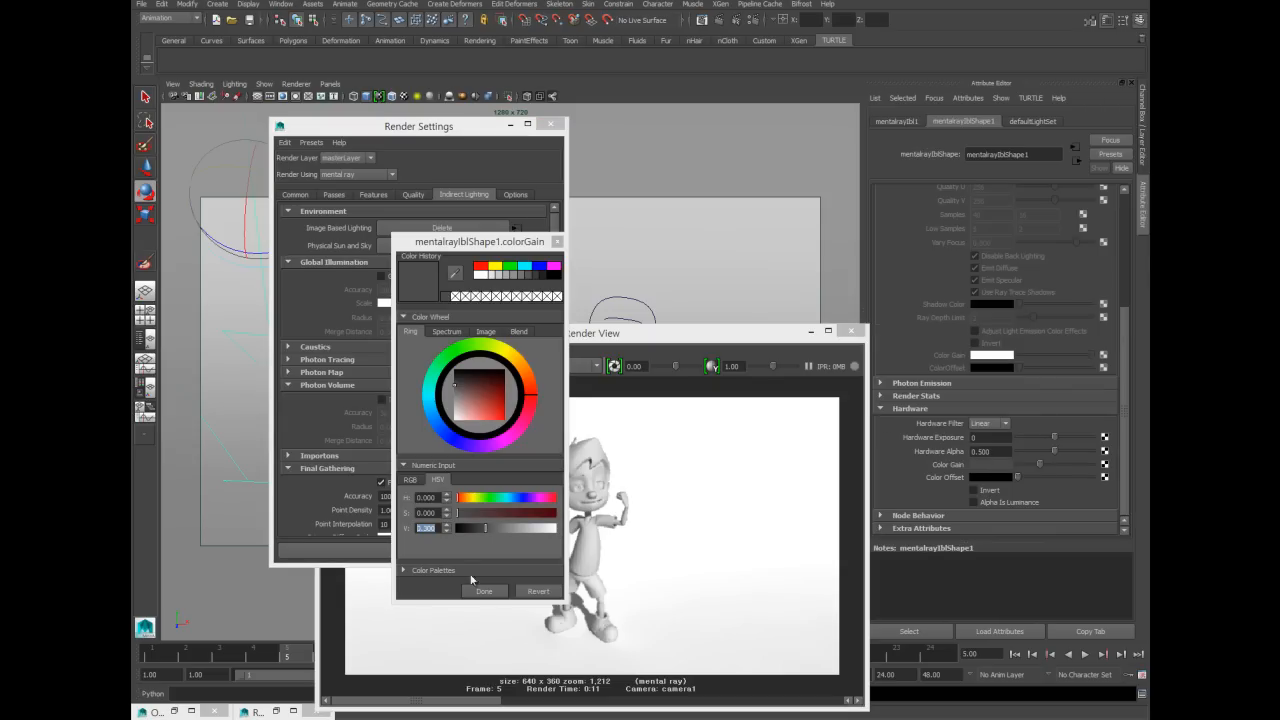
{"action": "left_click", "coordinate": [428, 528]}
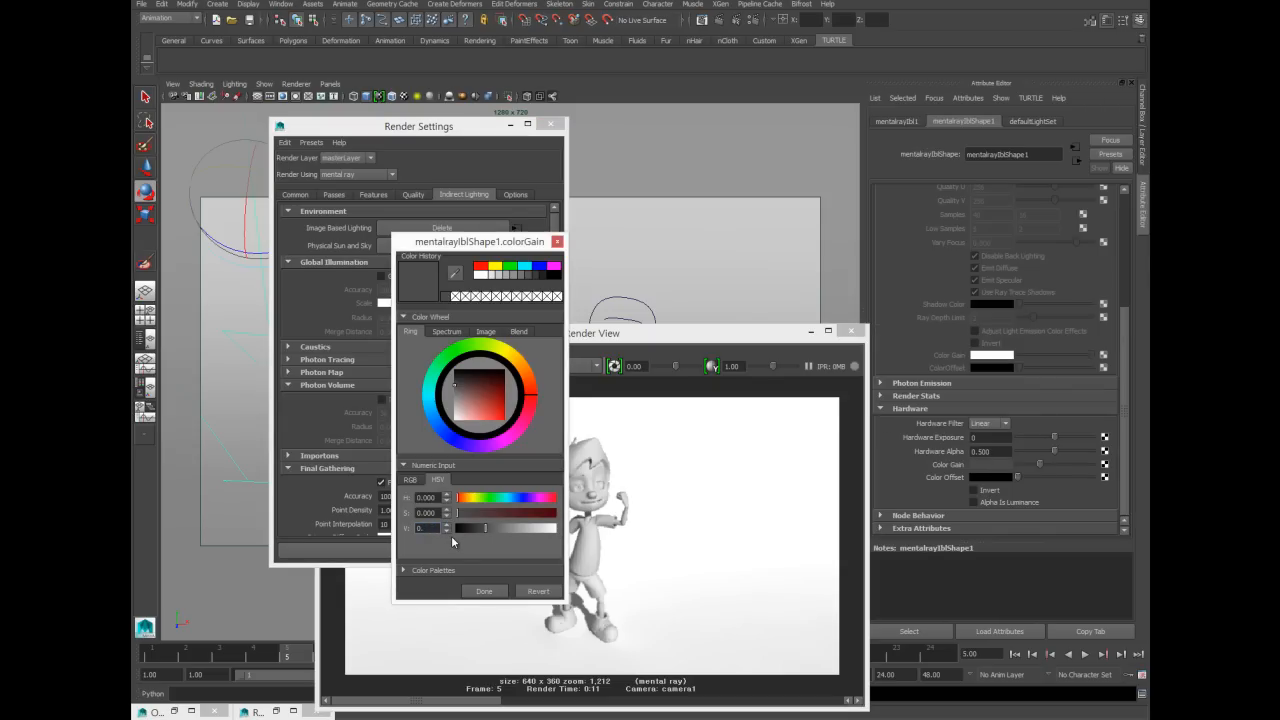
{"action": "key", "text": "Return"}
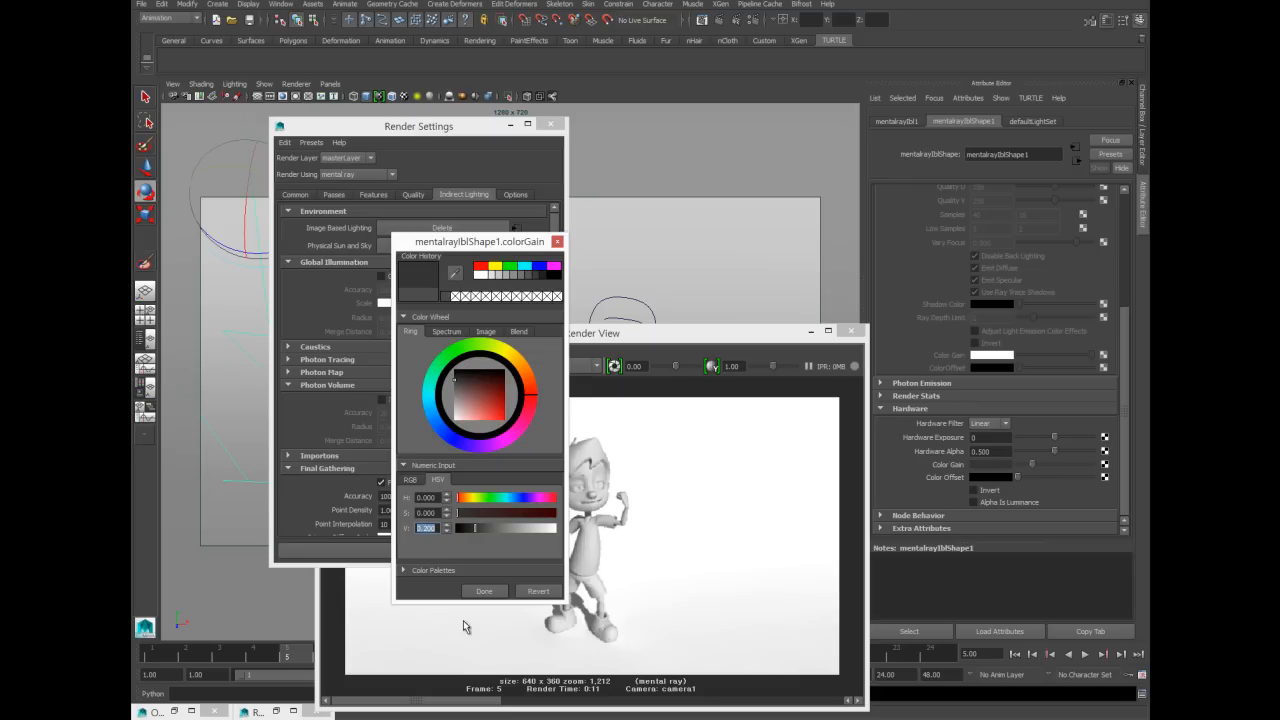
{"action": "left_click", "coordinate": [484, 591]}
{"action": "left_click_drag", "start_coordinate": [694, 334], "coordinate": [707, 95]}
{"action": "left_click", "coordinate": [343, 128]}
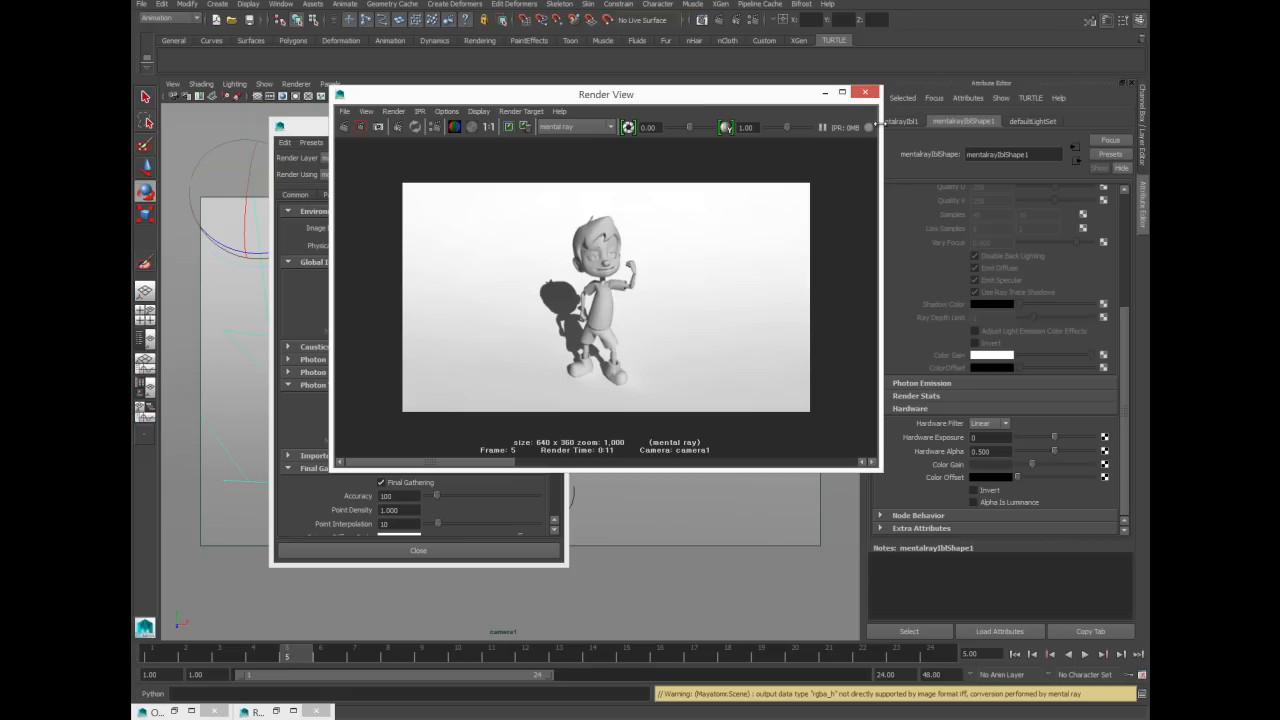
Step: Set the mental ray Unified Sampling quality to 1 and render the frame at that quality
{"action": "left_click_drag", "start_coordinate": [779, 101], "coordinate": [846, 269]}
{"action": "left_click_drag", "start_coordinate": [415, 130], "coordinate": [393, 36]}
{"action": "left_click_drag", "start_coordinate": [668, 265], "coordinate": [748, 138]}
{"action": "left_click_drag", "start_coordinate": [384, 36], "coordinate": [376, 43]}
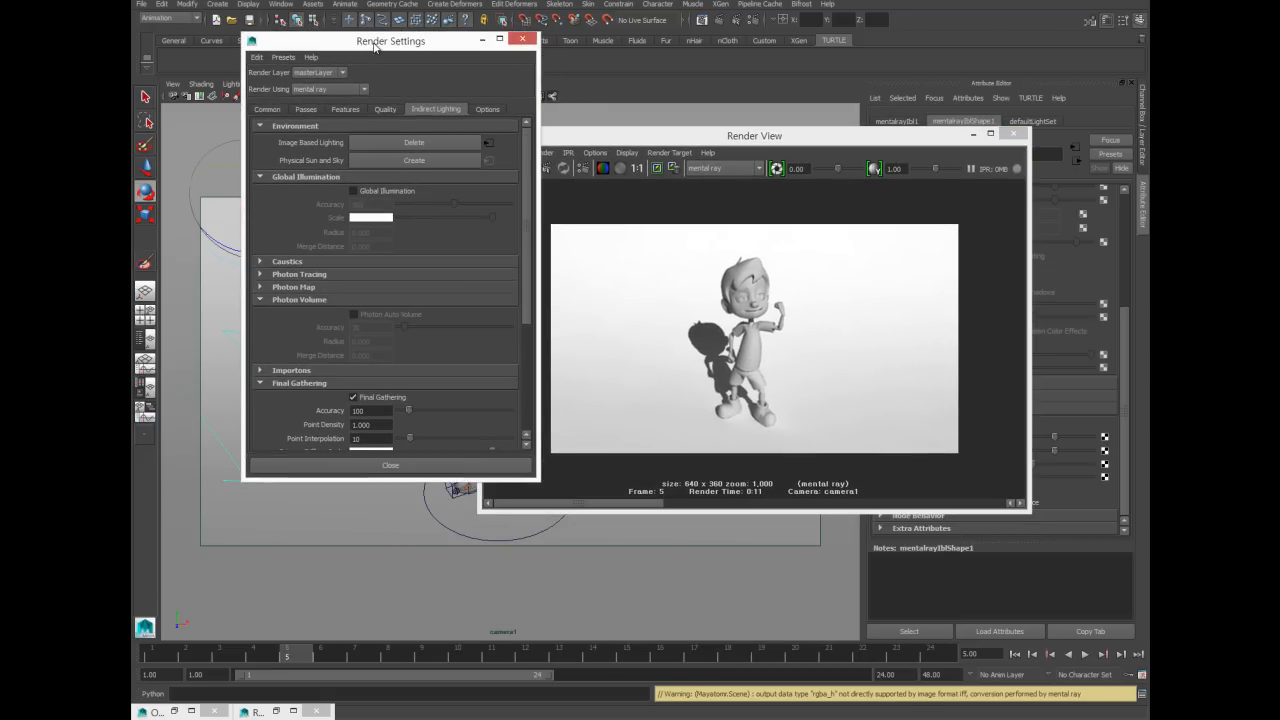
{"action": "left_click", "coordinate": [385, 109]}
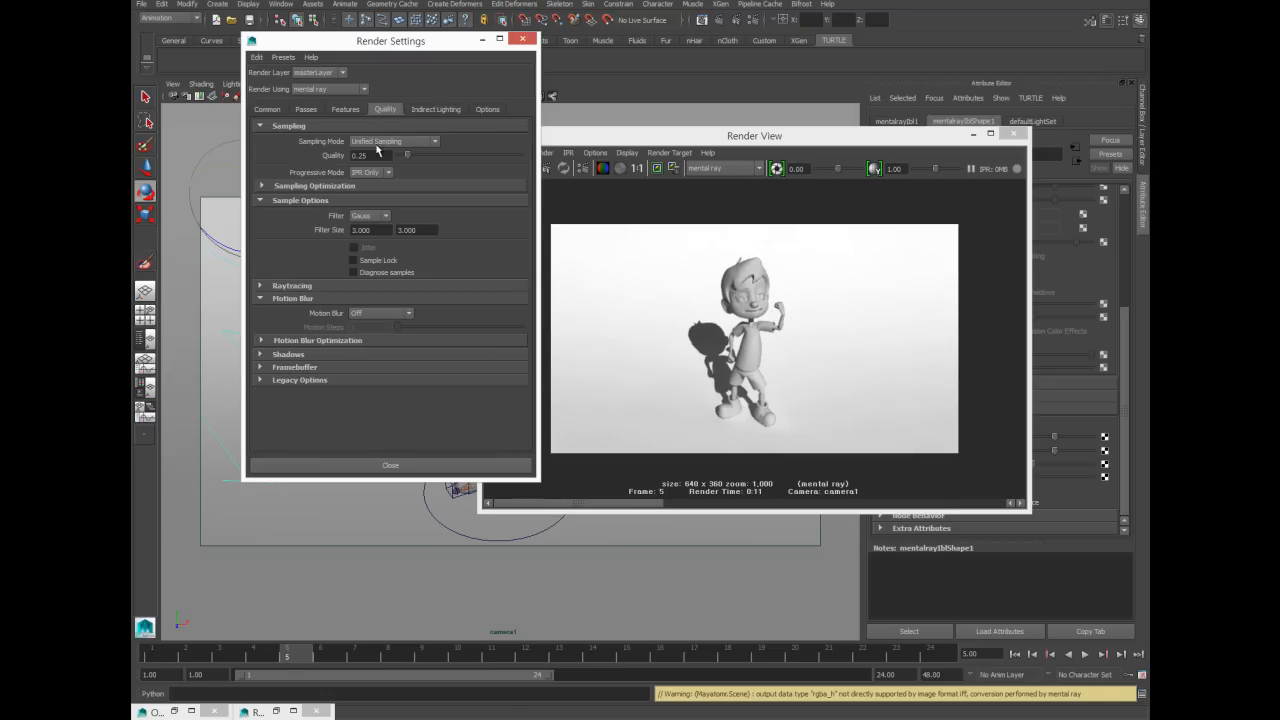
{"action": "left_click_drag", "start_coordinate": [376, 156], "coordinate": [172, 142]}
{"action": "type", "text": "1"}
{"action": "key", "text": "Return"}
{"action": "left_click", "coordinate": [716, 138]}
{"action": "left_click", "coordinate": [490, 168]}
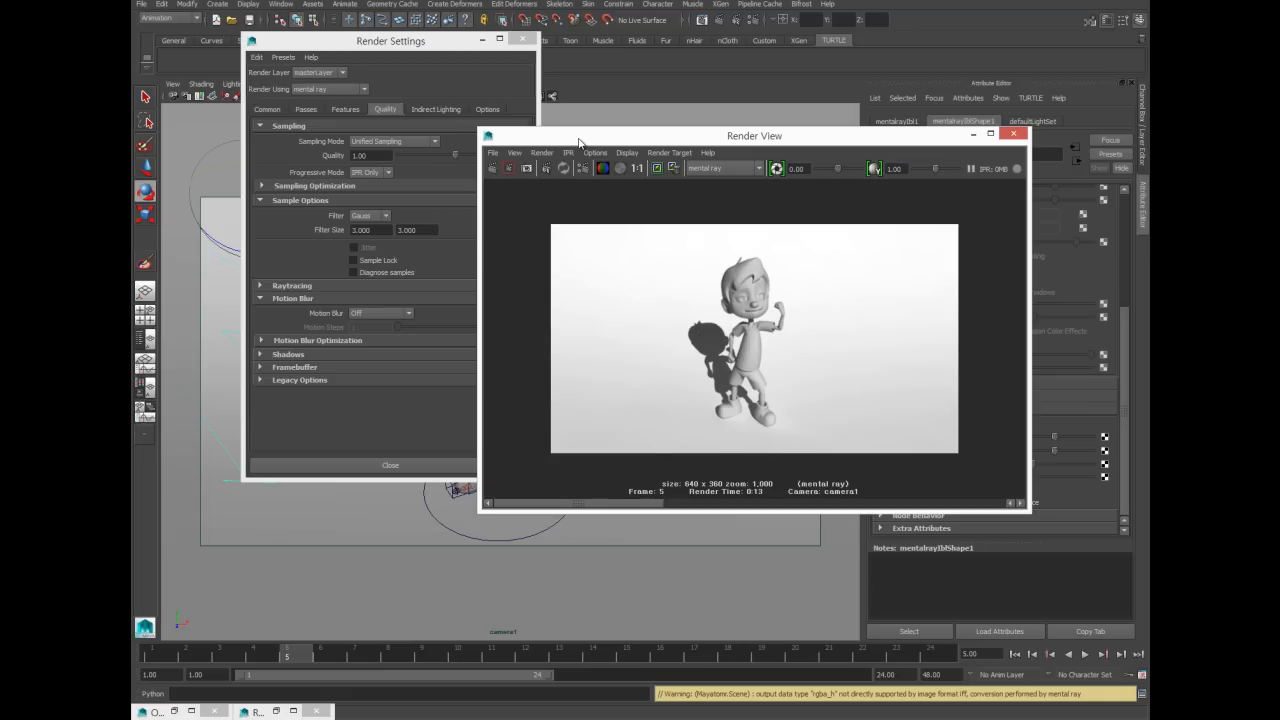
{"action": "left_click_drag", "start_coordinate": [578, 142], "coordinate": [517, 103]}
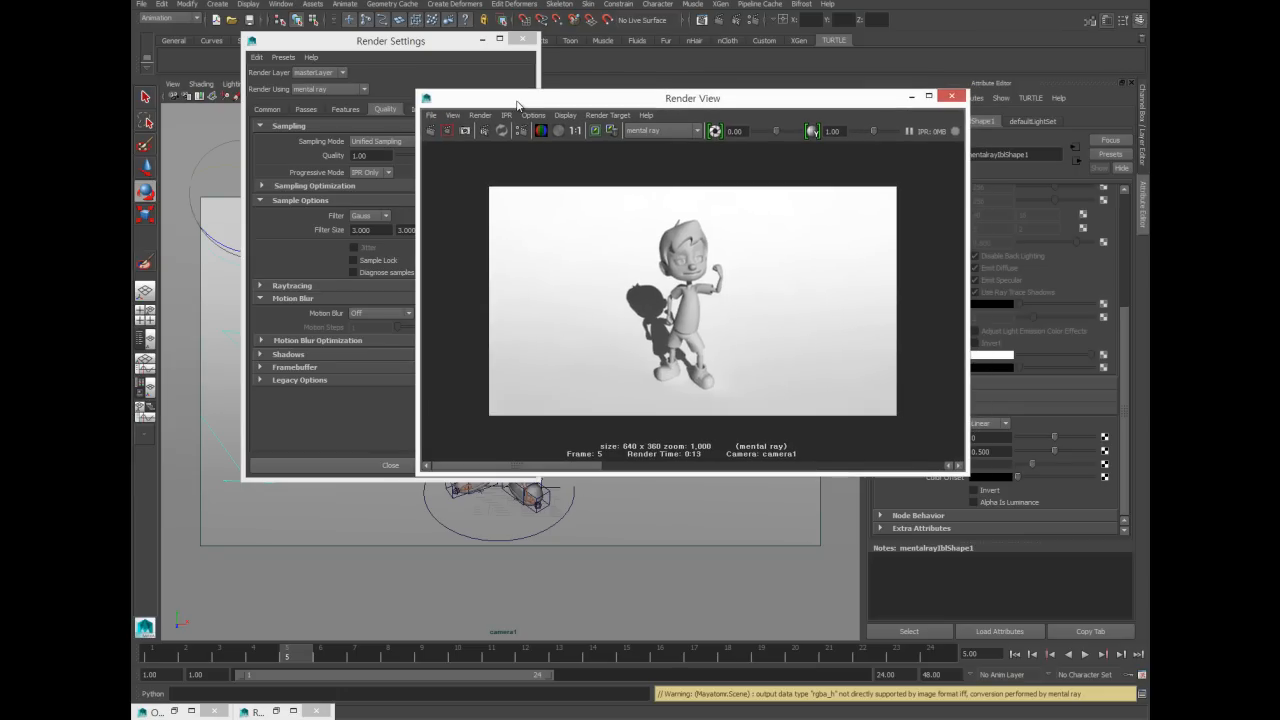